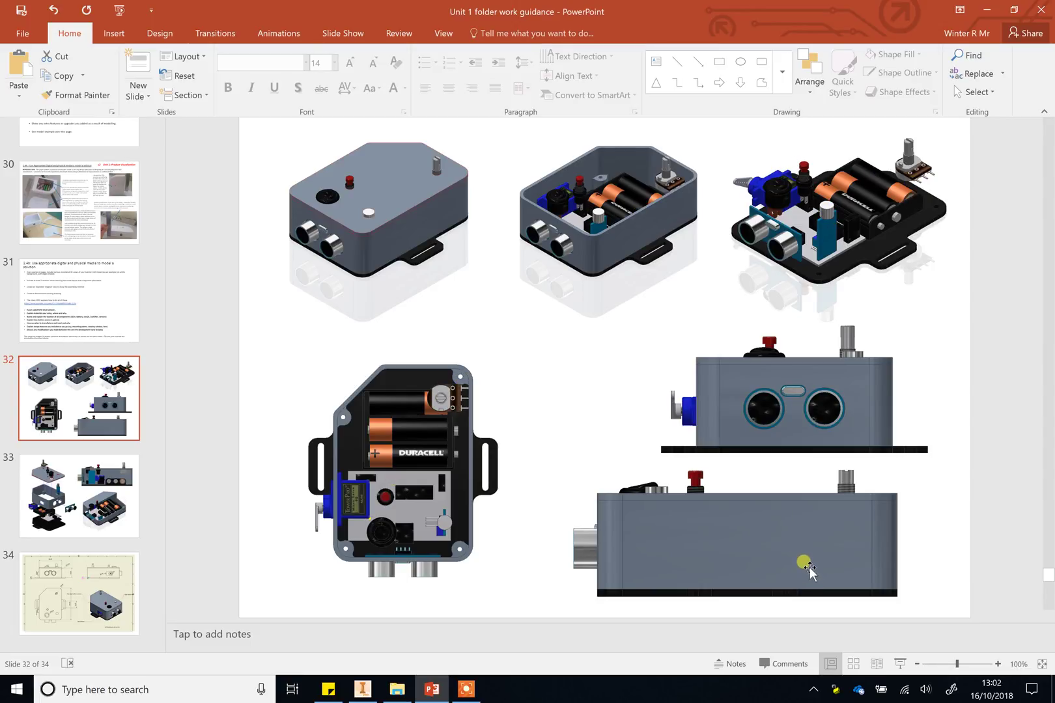
# Go to slide 33, which shows the enclosure's exploded, section and cutaway renders.
pyautogui.click(74, 492)
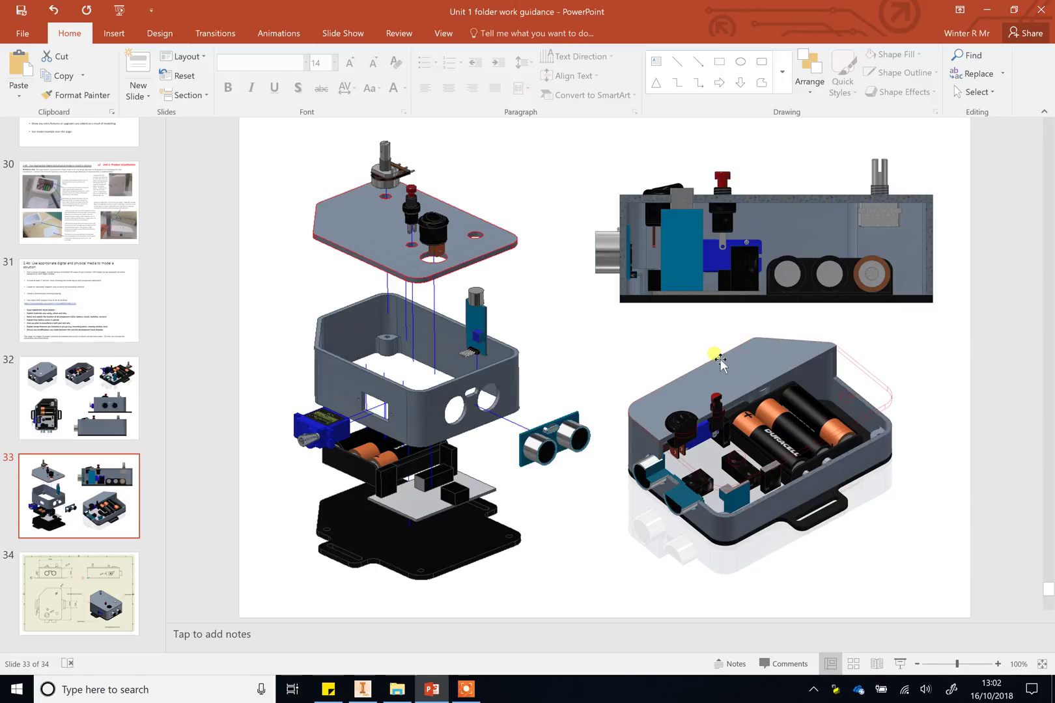
# Go to slide 34, the dimensioned enclosure drawing with labelled servo motor and clap sensor.
pyautogui.click(52, 619)
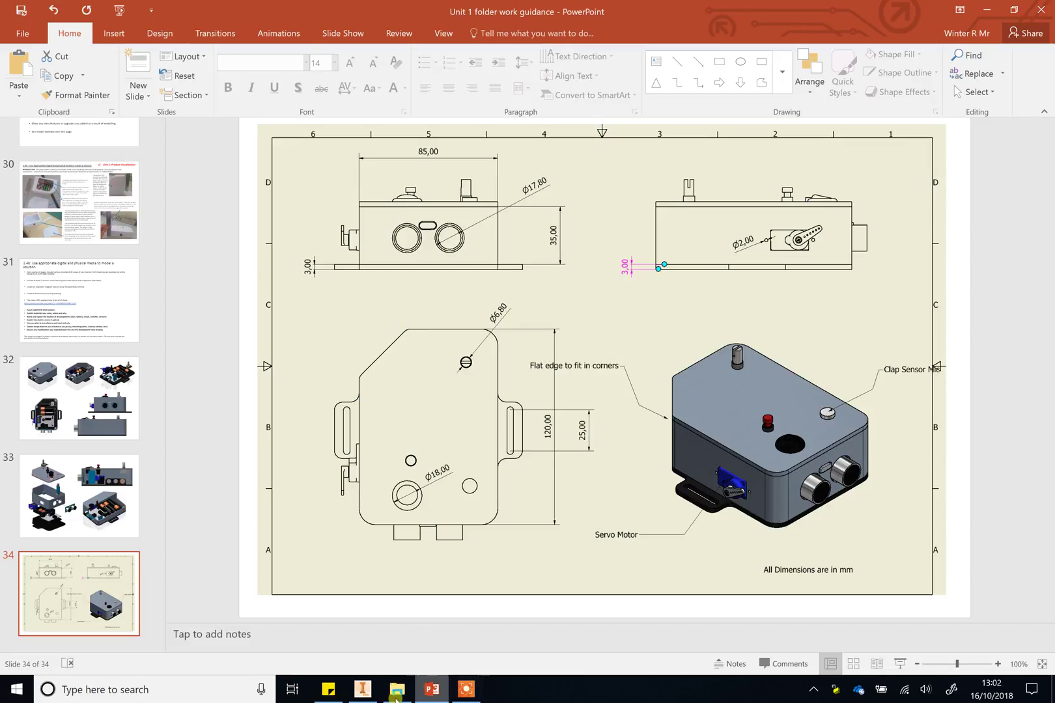
# Glance at the Inventor assembly, then return to PowerPoint on slide 32.
pyautogui.click(362, 689)
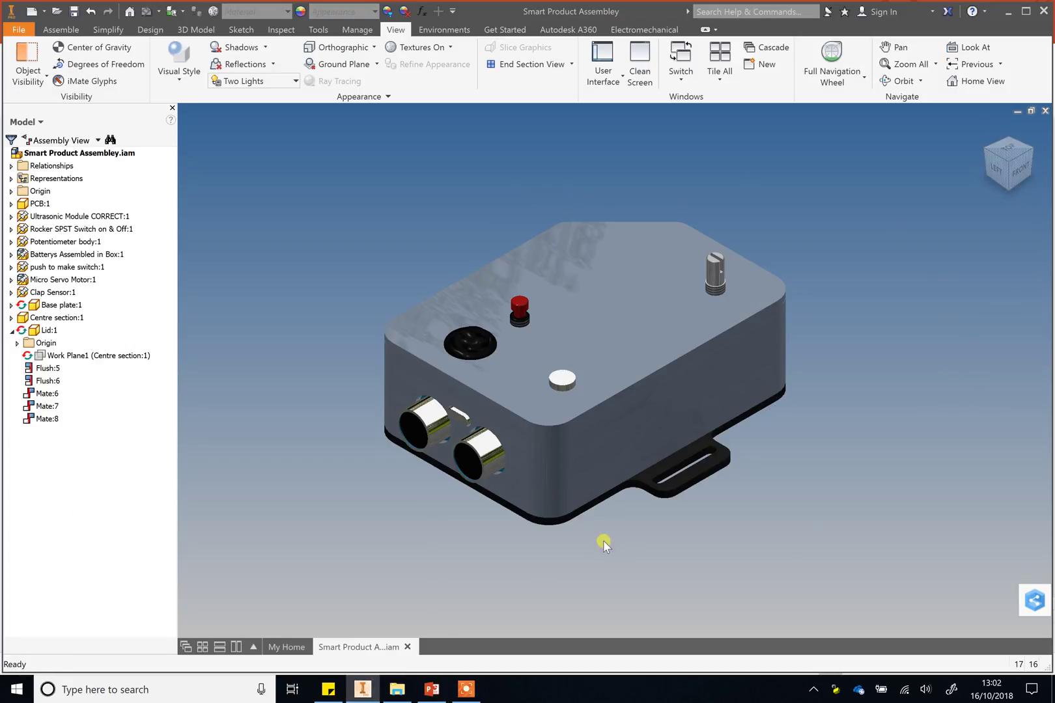
pyautogui.click(431, 689)
pyautogui.click(99, 384)
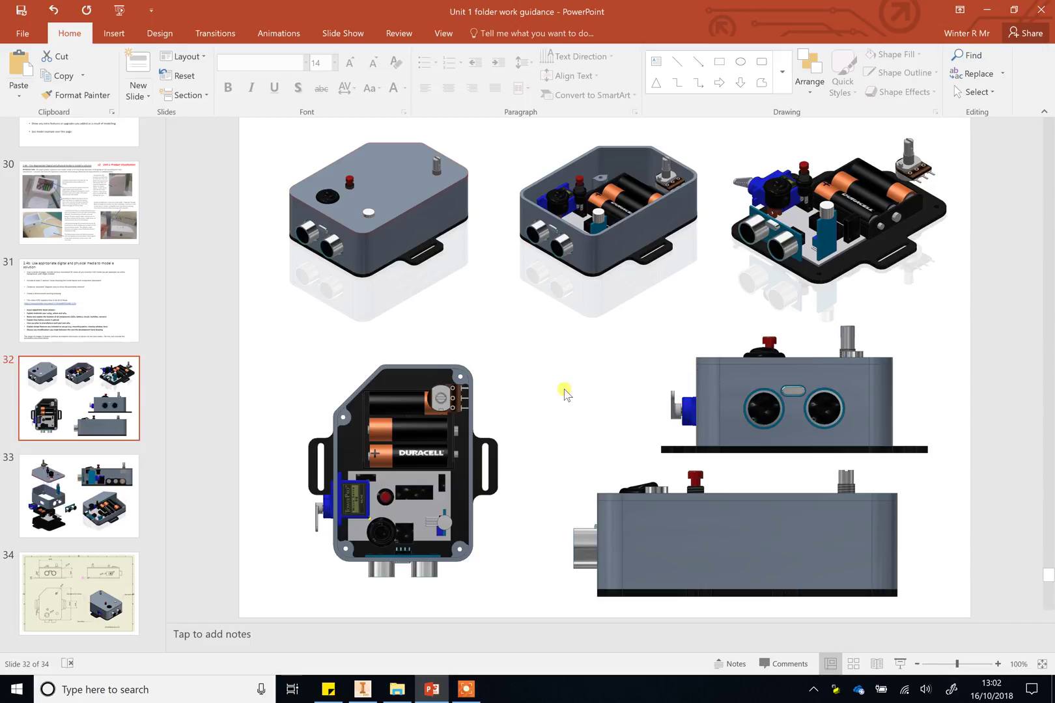
# Move the front-view render and make its white background transparent.
pyautogui.moveTo(811, 409); pyautogui.dragTo(750, 384)
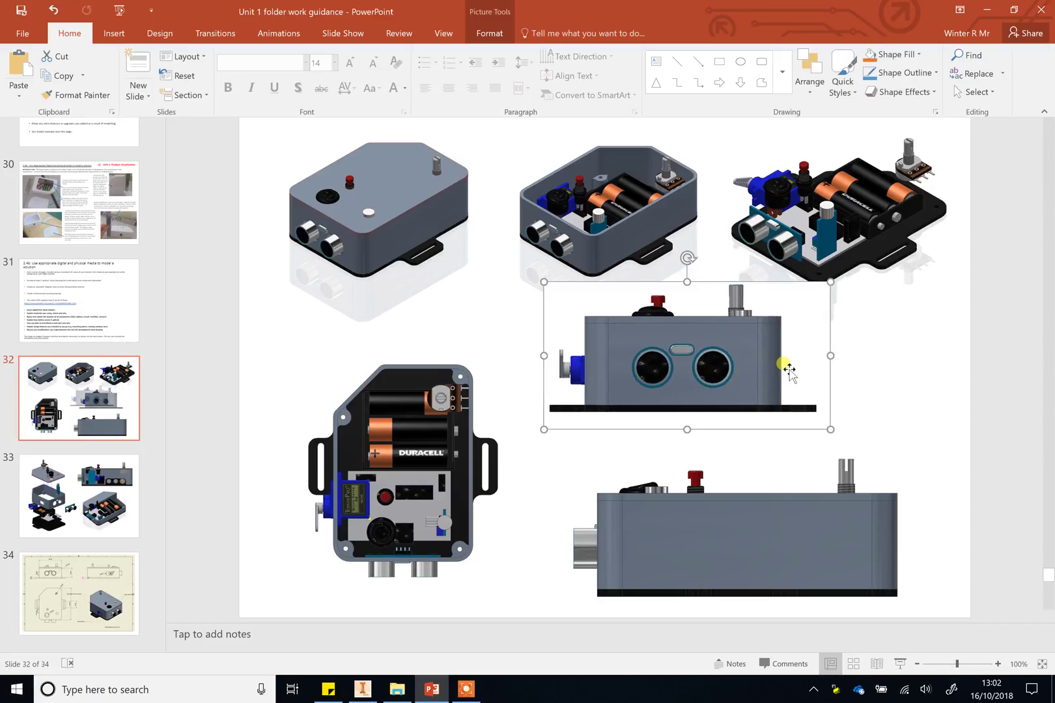
pyautogui.doubleClick(699, 365)
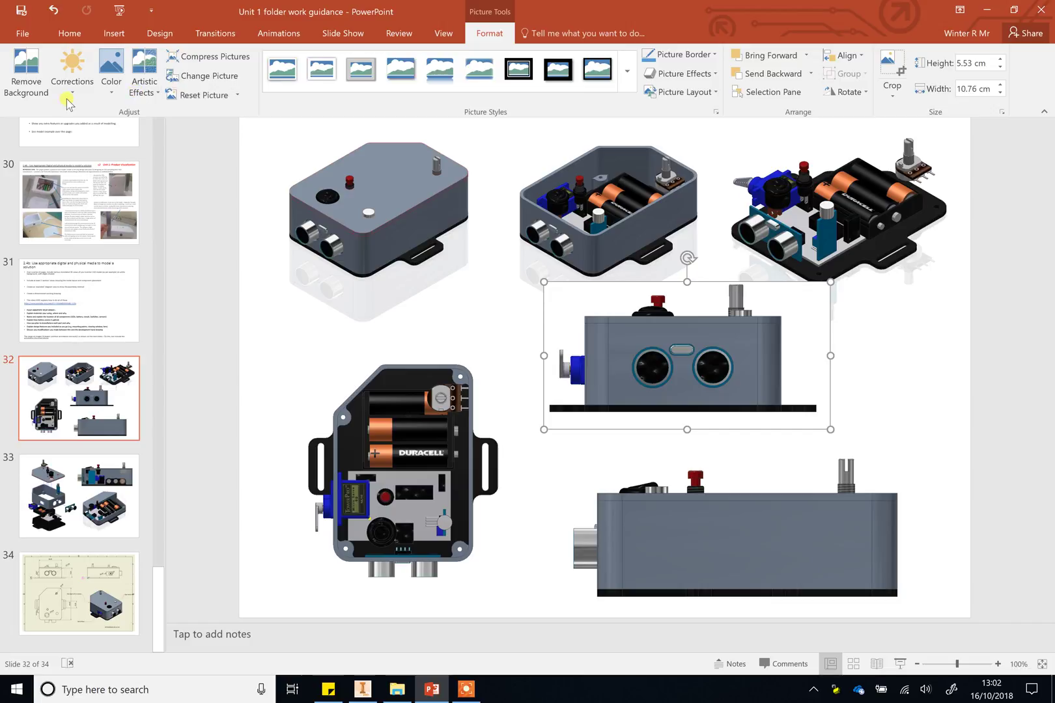
pyautogui.click(111, 75)
pyautogui.click(187, 420)
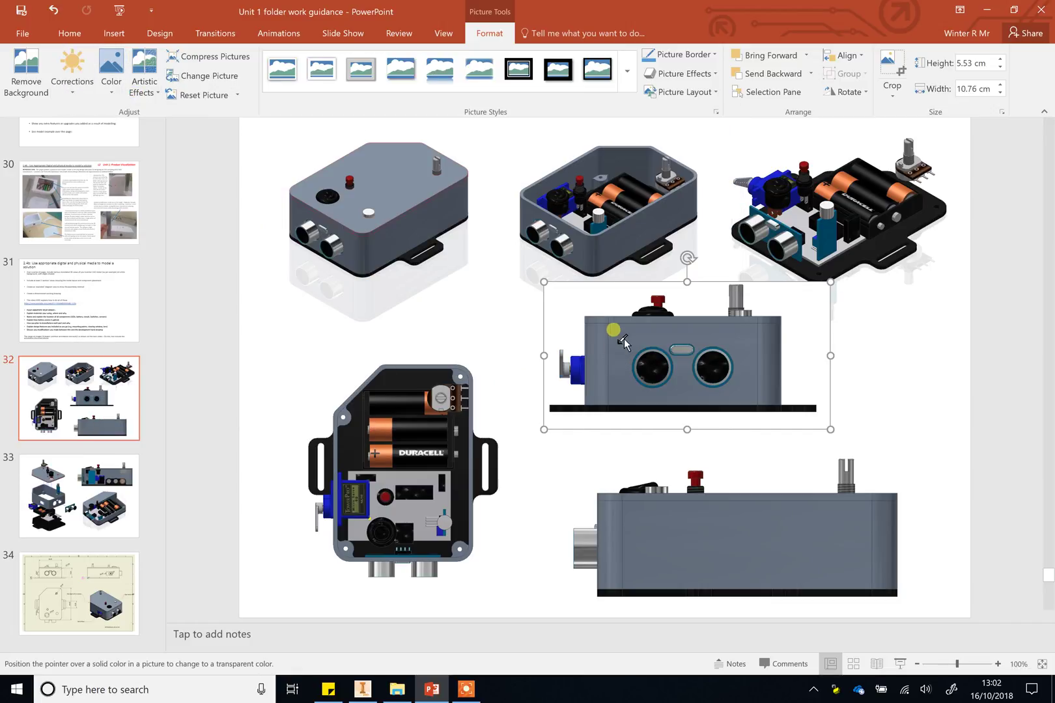
pyautogui.click(604, 298)
# Reposition the front-view render lower, just above the side view.
pyautogui.click(905, 353)
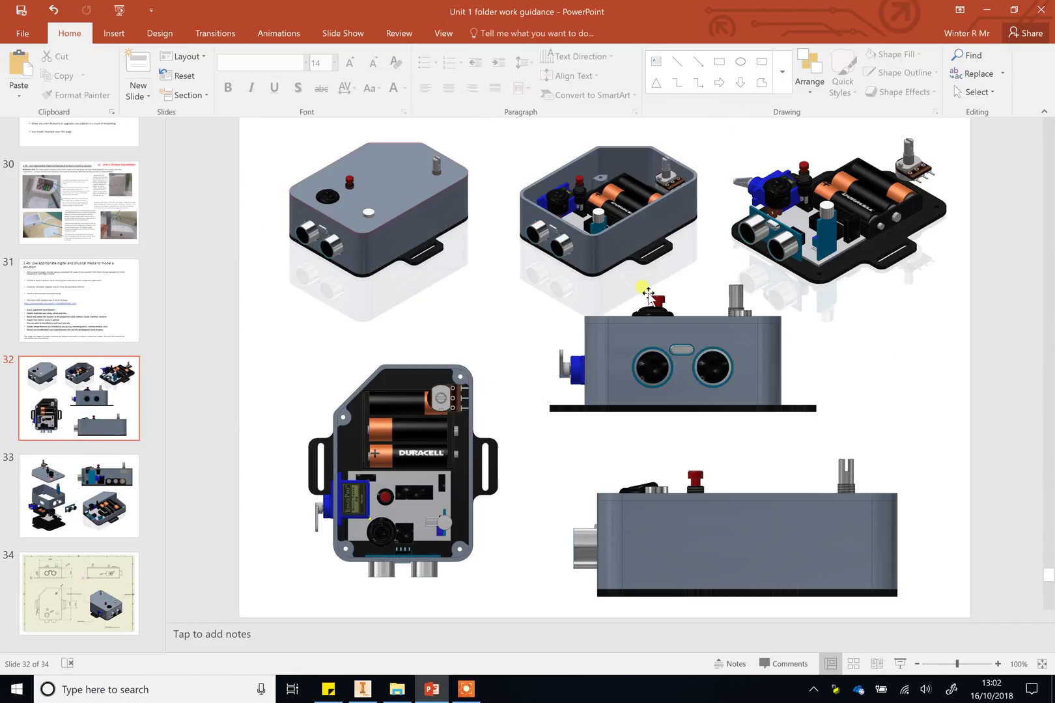
pyautogui.moveTo(648, 357); pyautogui.dragTo(712, 355)
pyautogui.click(907, 396)
pyautogui.moveTo(857, 420); pyautogui.dragTo(829, 418)
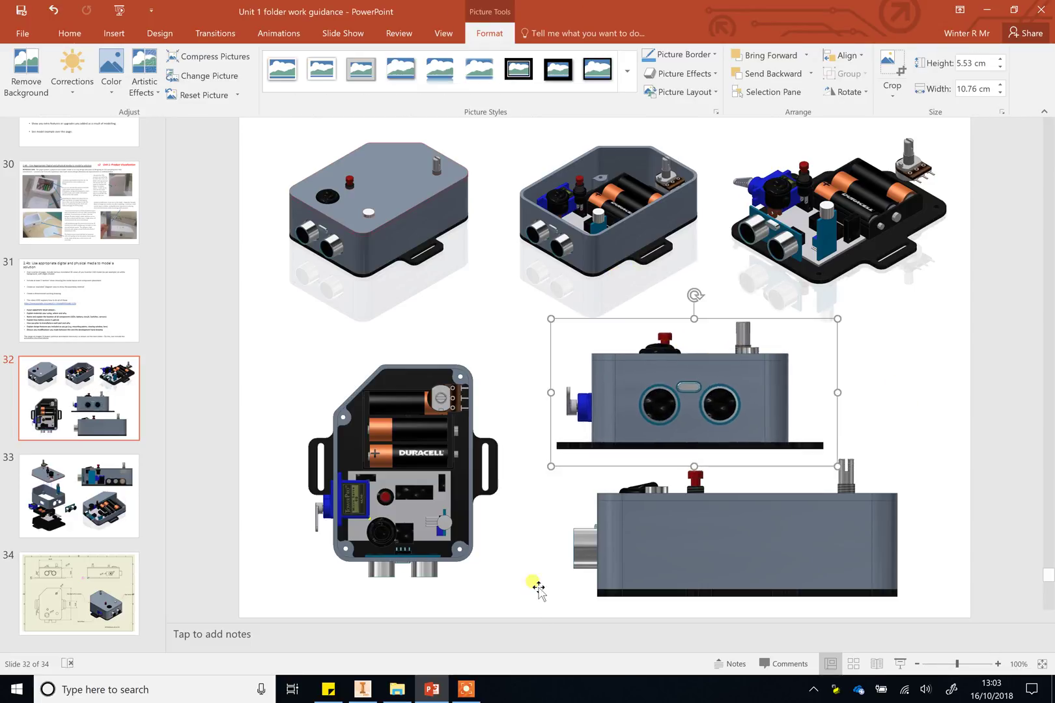
# In Inventor's application options, set a 1 Color background and the Presentation colour scheme.
pyautogui.click(363, 690)
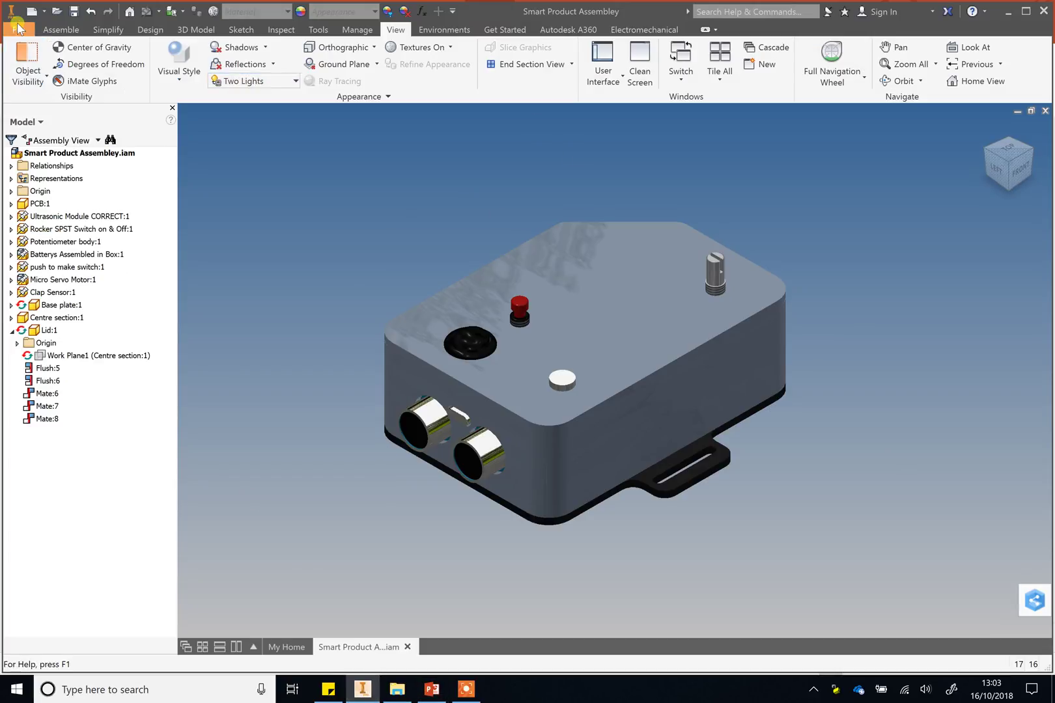
pyautogui.click(20, 30)
pyautogui.click(125, 408)
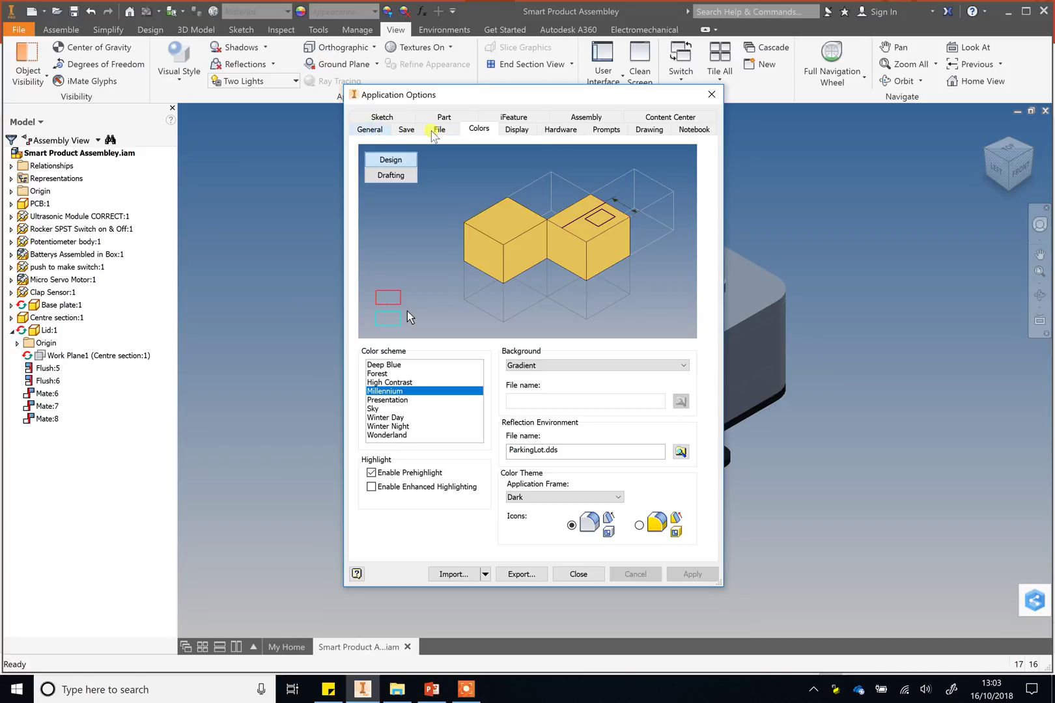
pyautogui.click(440, 129)
pyautogui.click(480, 130)
pyautogui.click(564, 367)
pyautogui.click(525, 376)
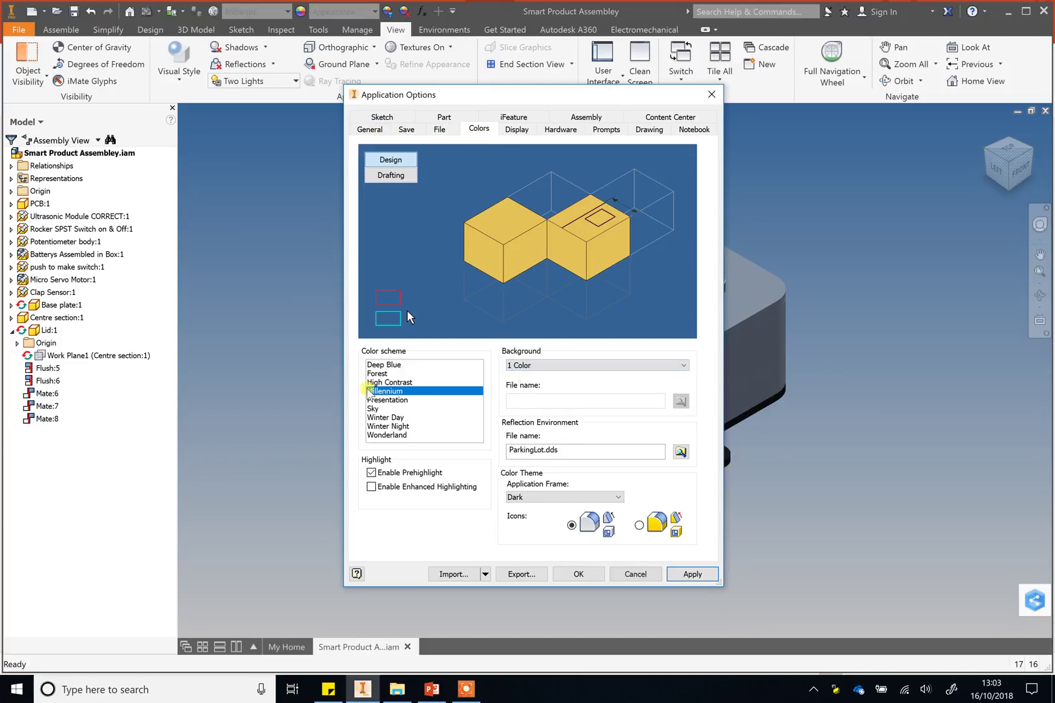
pyautogui.click(390, 400)
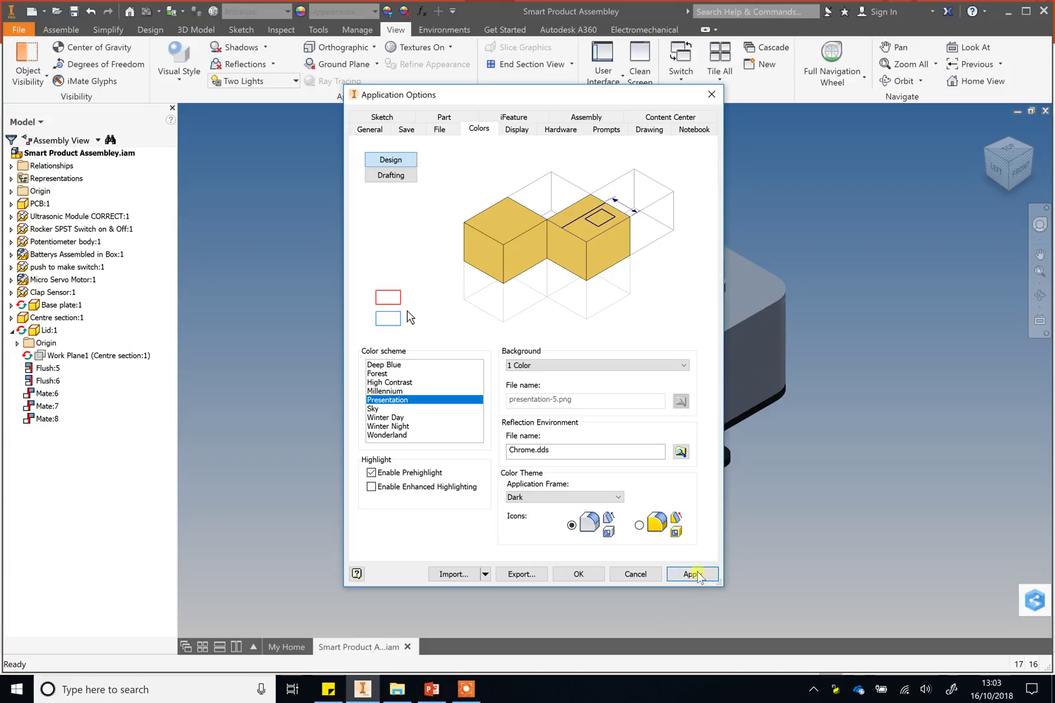
pyautogui.click(696, 576)
pyautogui.click(575, 575)
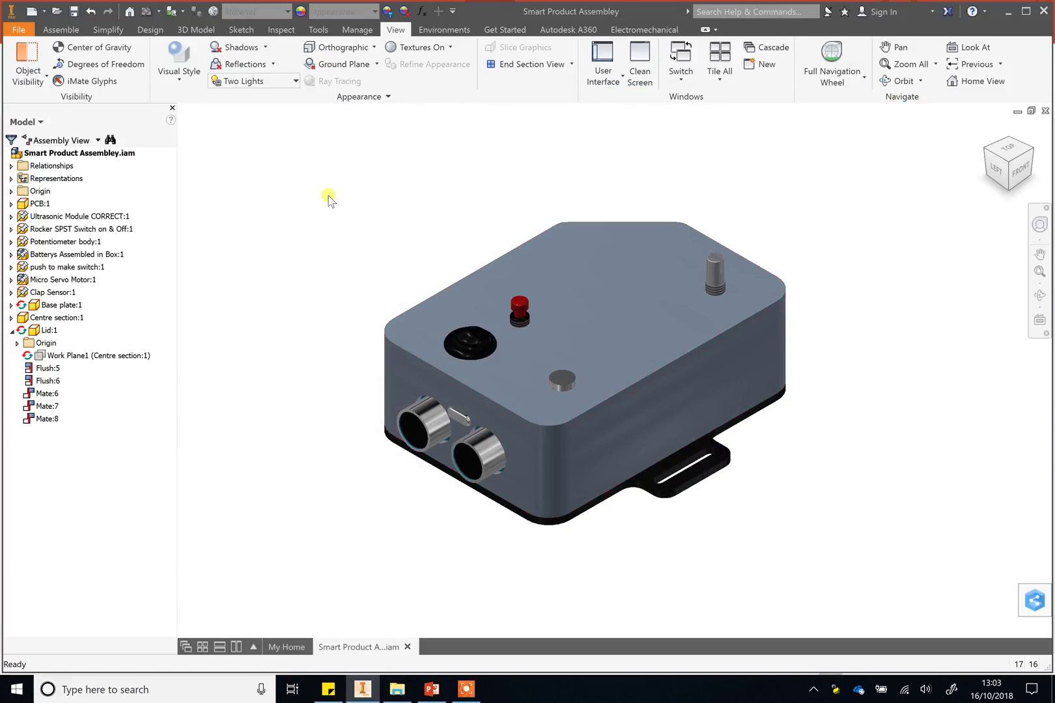
# Switch the assembly's visual style to Shaded with Edges.
pyautogui.click(180, 65)
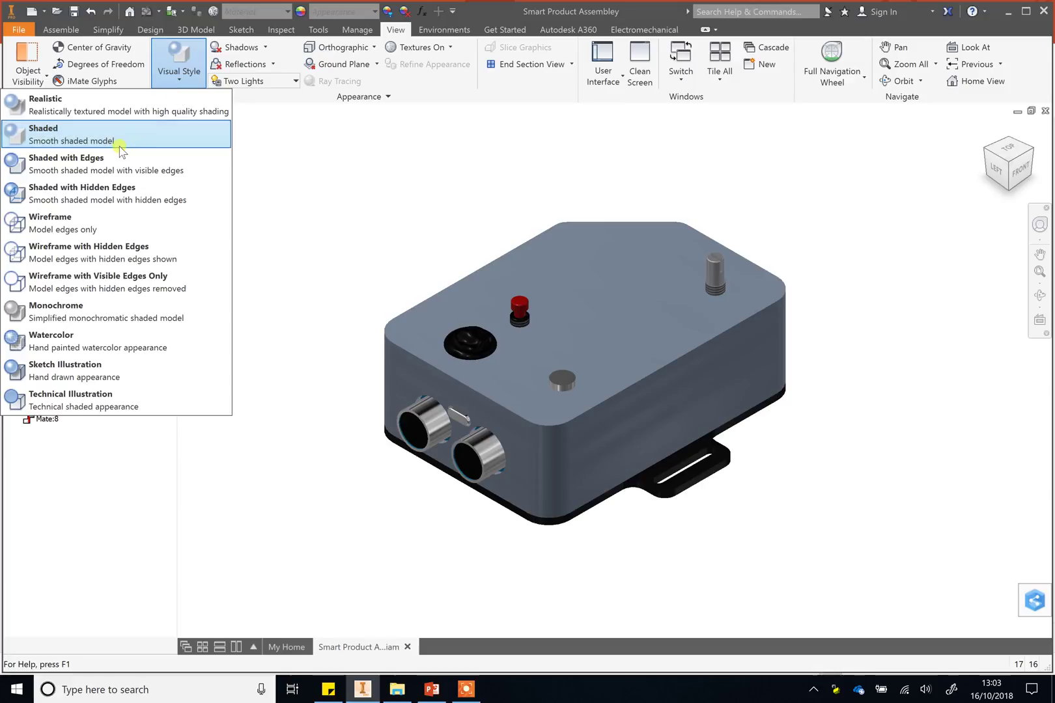
pyautogui.click(132, 166)
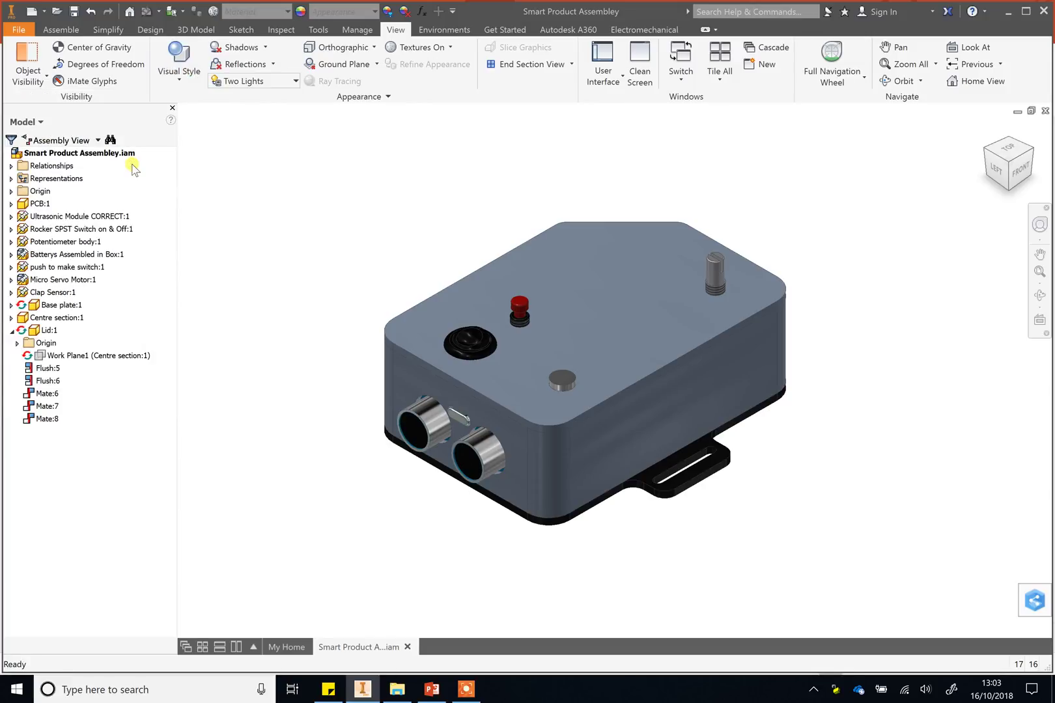
# Turn on all shadows except the ground shadow.
pyautogui.click(266, 48)
pyautogui.click(199, 65)
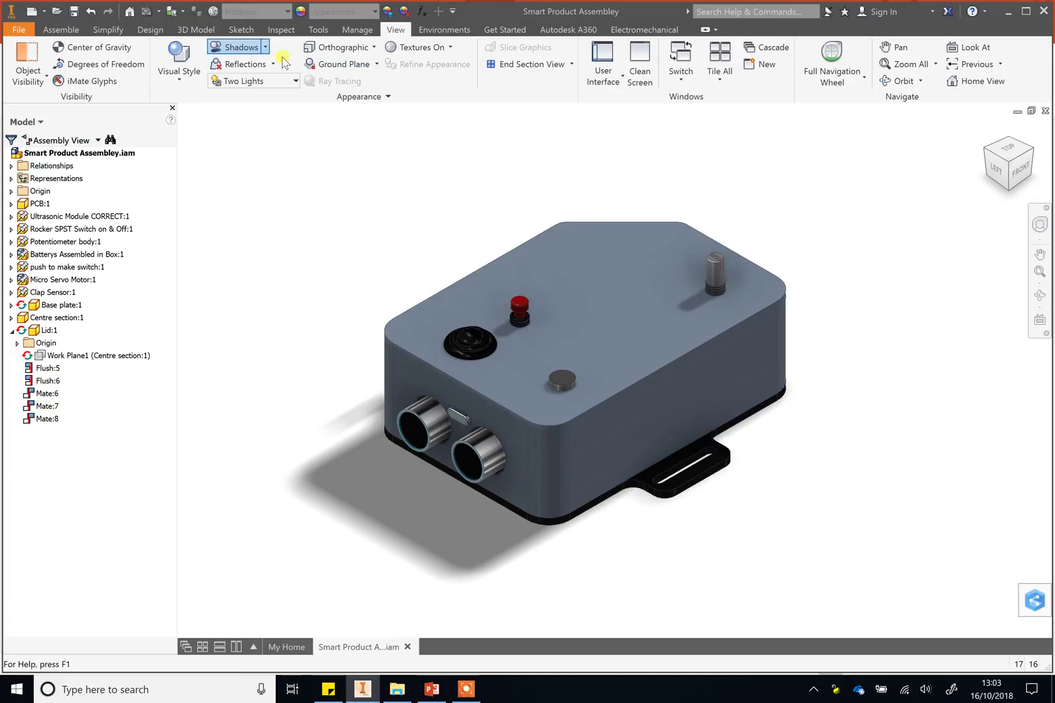
pyautogui.click(266, 47)
pyautogui.click(258, 82)
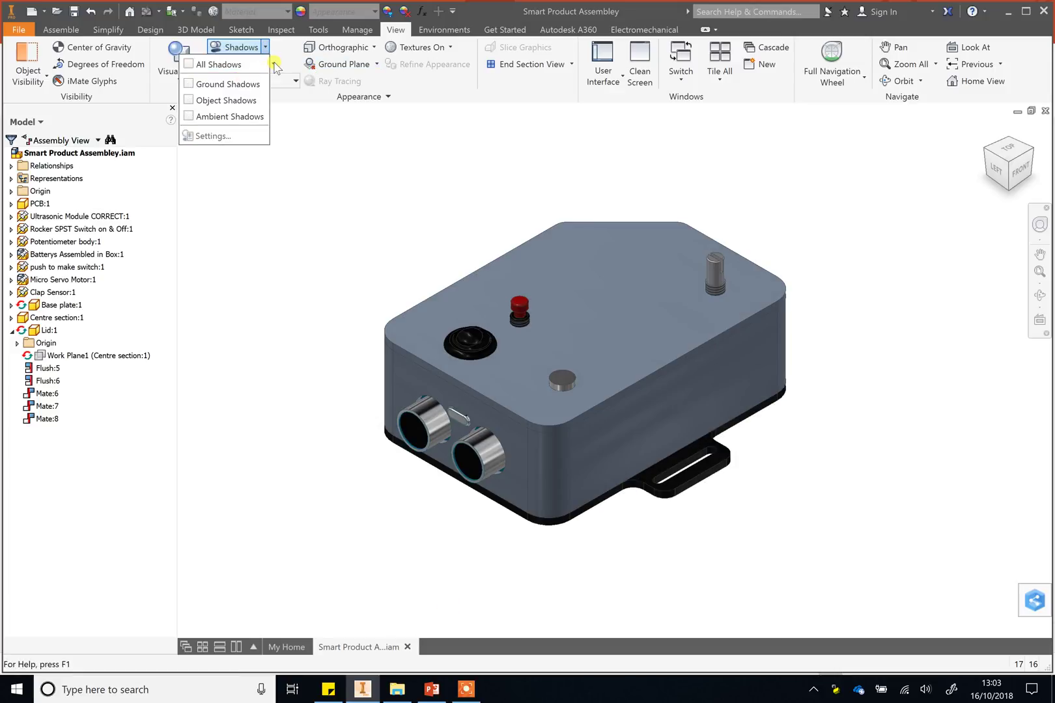
pyautogui.click(289, 166)
# Enable the floor reflection beneath the model.
pyautogui.click(273, 64)
pyautogui.click(226, 82)
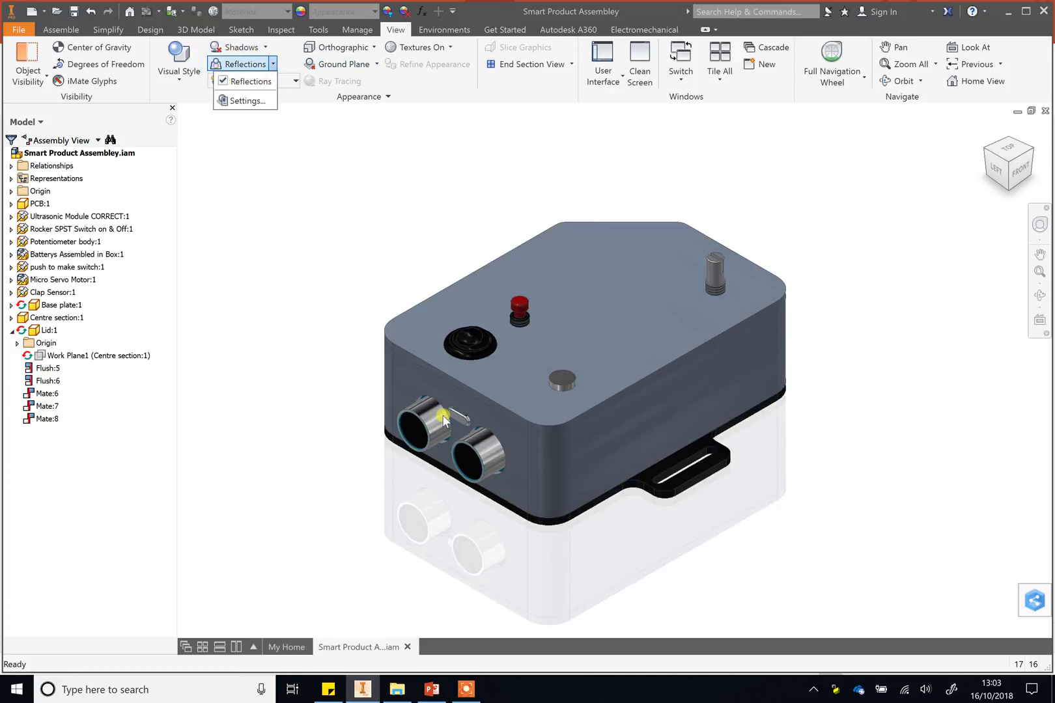
pyautogui.click(417, 204)
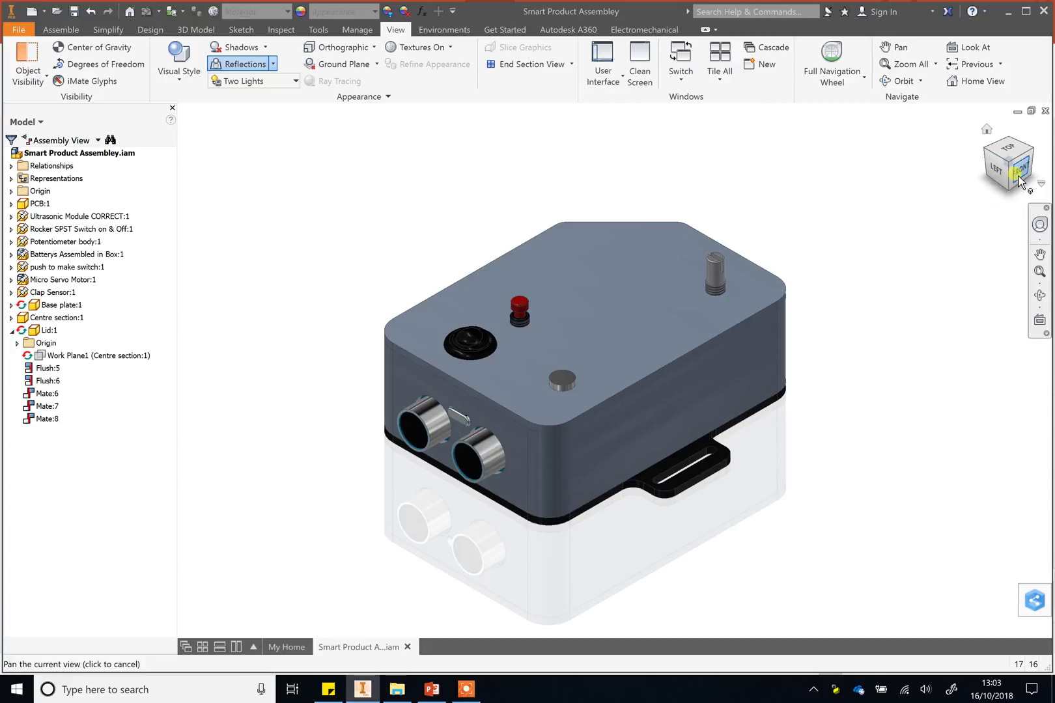
# Pan the assembly left and set the current view as Top.
pyautogui.moveTo(915, 358); pyautogui.dragTo(843, 322, button='middle')
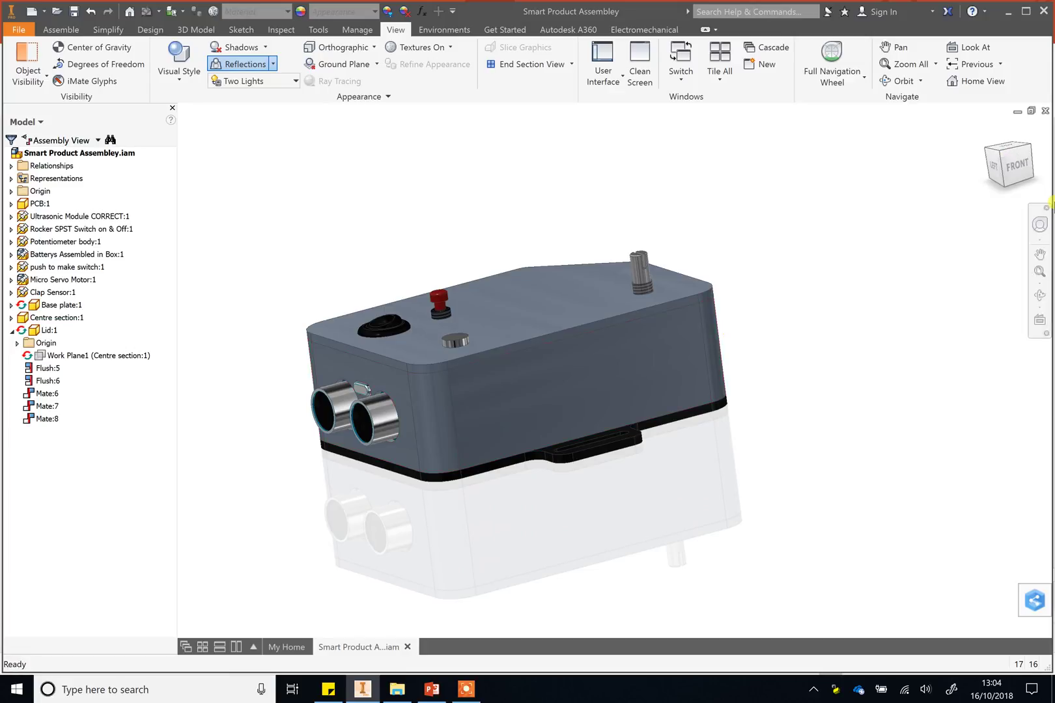
pyautogui.rightClick(1017, 169)
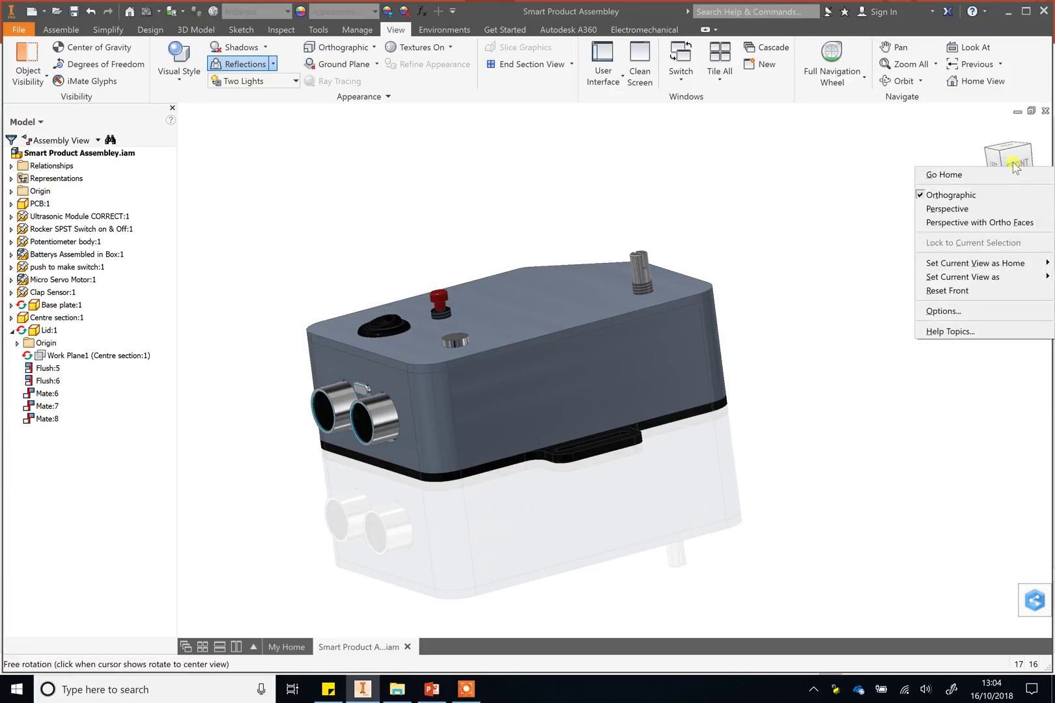
pyautogui.moveTo(968, 278)
pyautogui.click(899, 280)
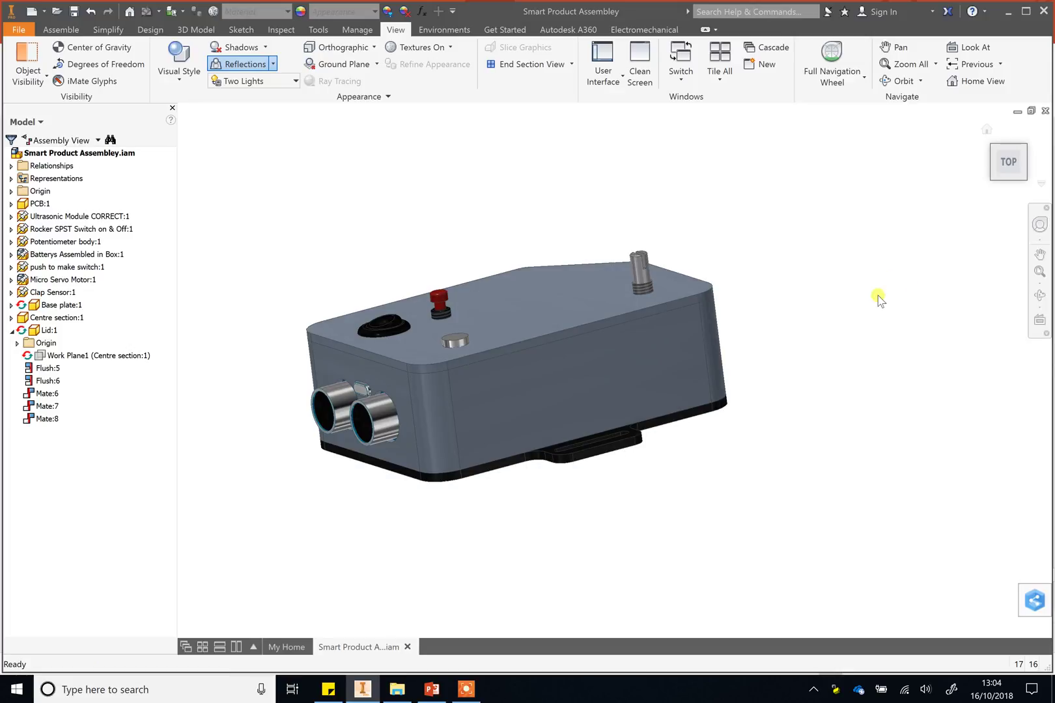
# Orbit round, look straight at the lid face, and set that view as Top.
pyautogui.moveTo(863, 308); pyautogui.dragTo(769, 352)
pyautogui.press('Escape')
pyautogui.click(1008, 144)
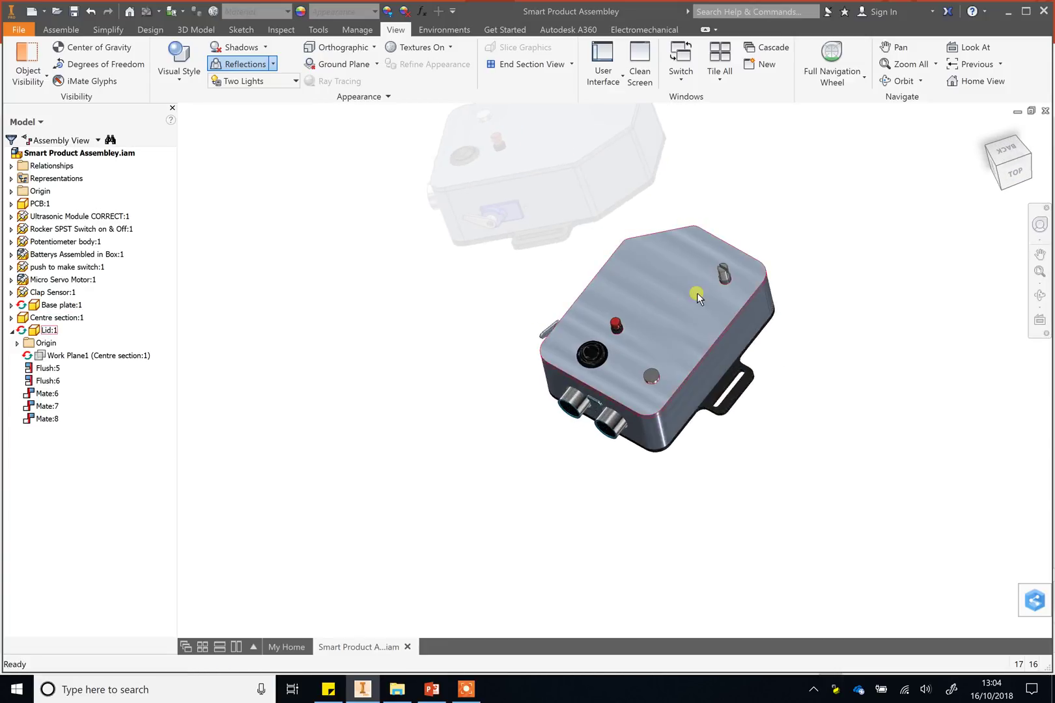
pyautogui.click(1039, 322)
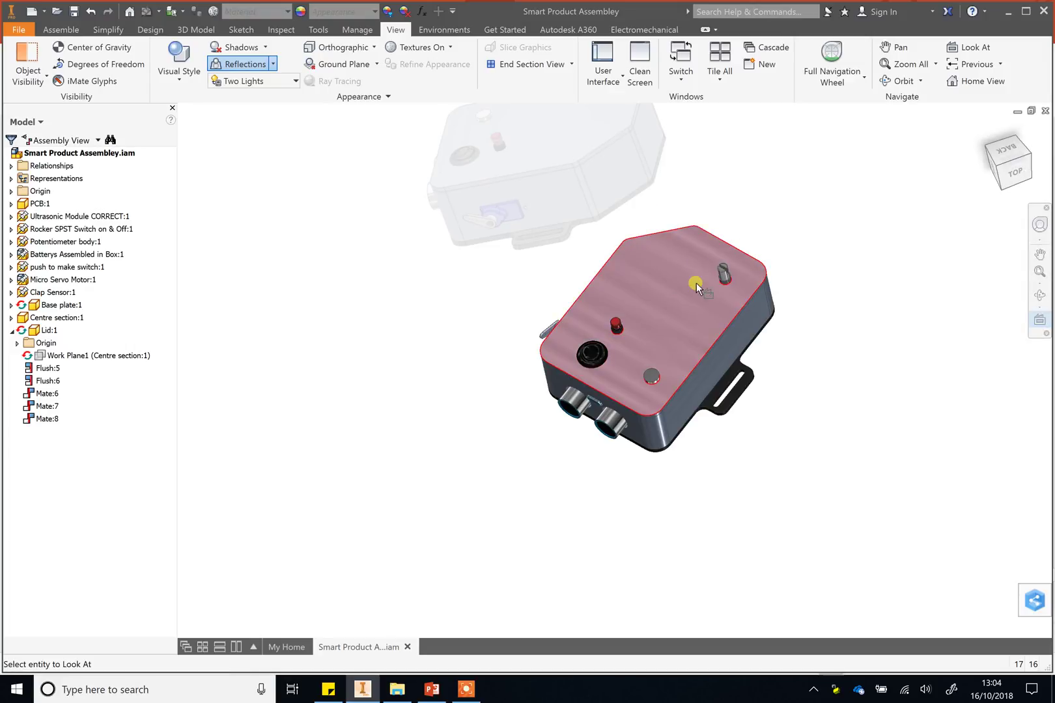
pyautogui.click(667, 274)
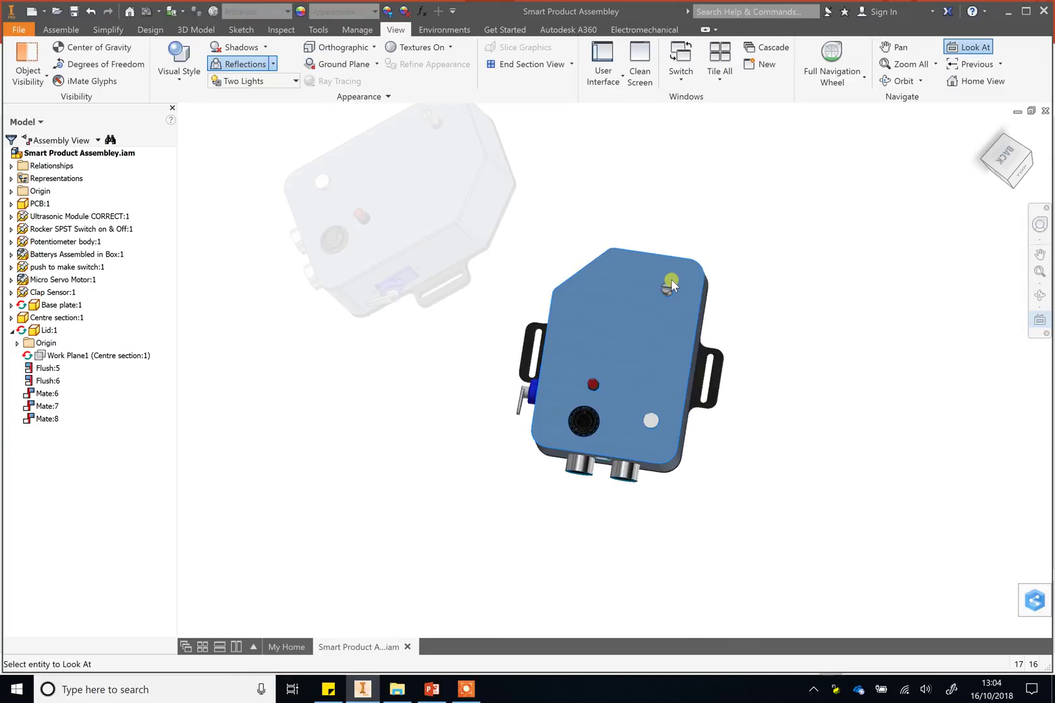
pyautogui.rightClick(1007, 168)
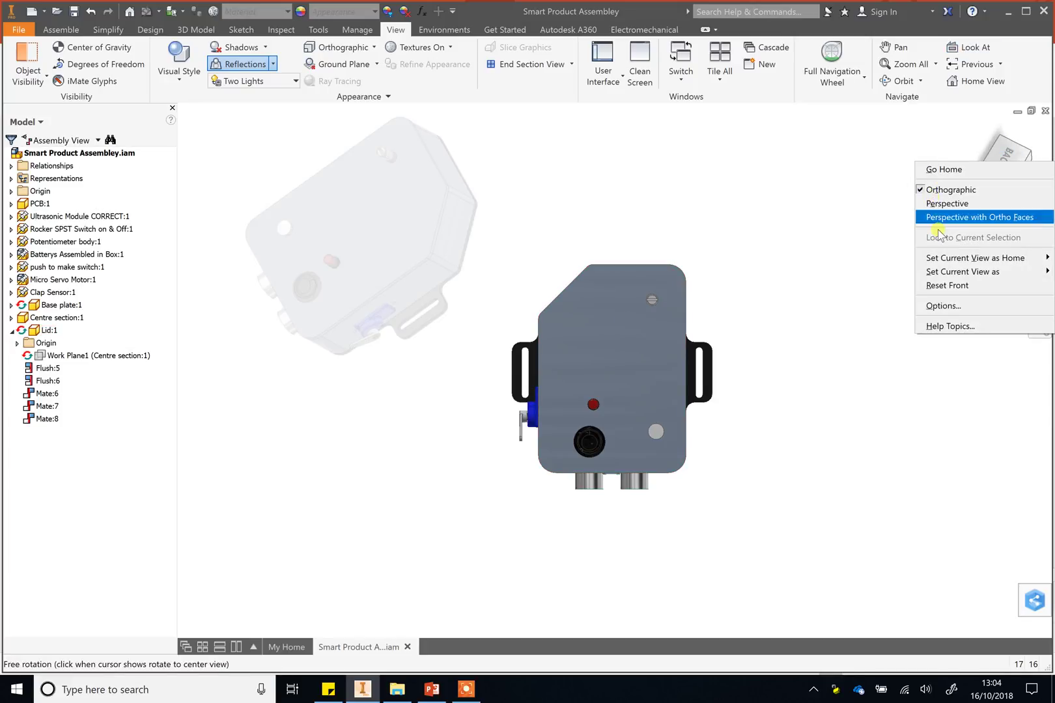
pyautogui.moveTo(936, 273)
pyautogui.click(883, 271)
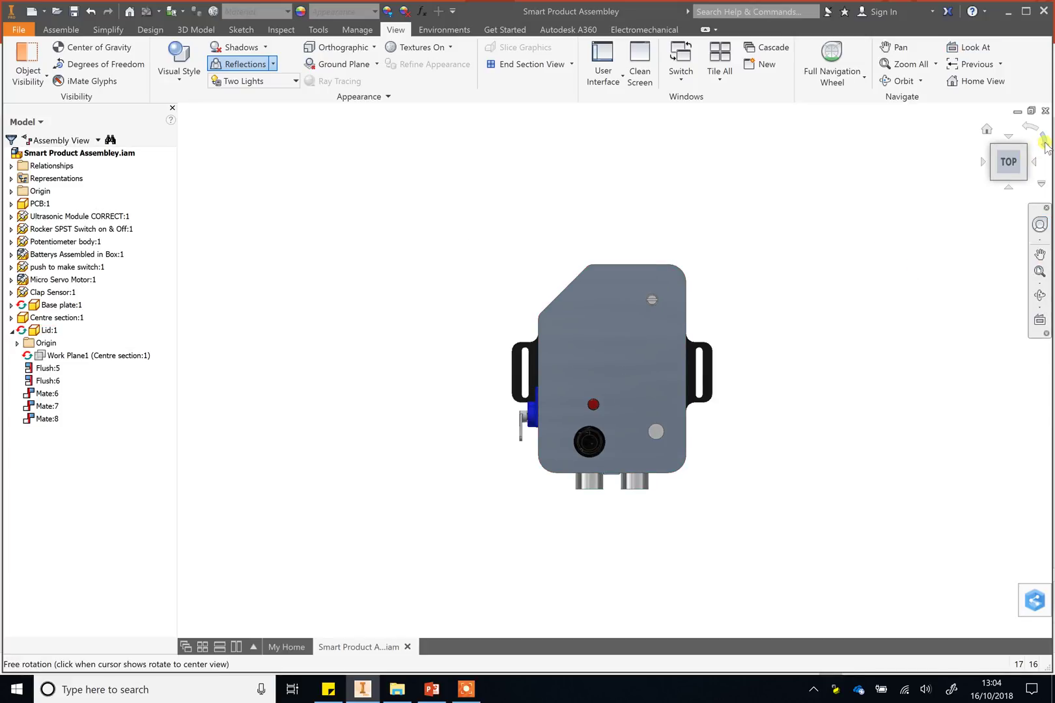
# Roll the lid view 90° and set the rotated view as Top.
pyautogui.click(1044, 145)
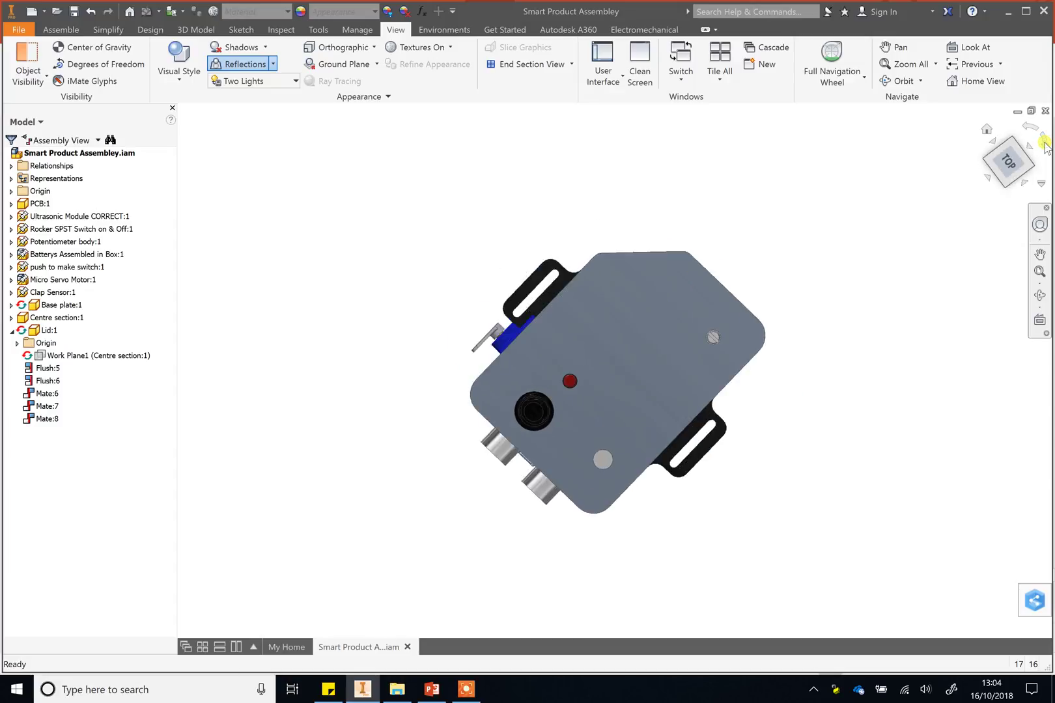
pyautogui.rightClick(1003, 170)
pyautogui.moveTo(932, 276)
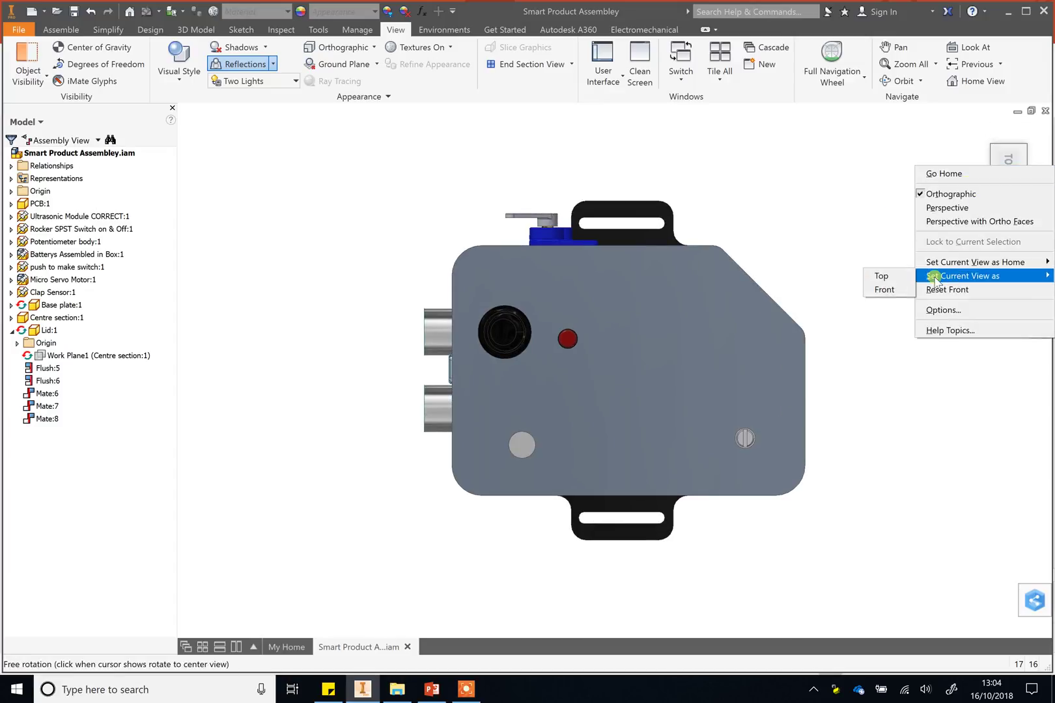
pyautogui.click(885, 276)
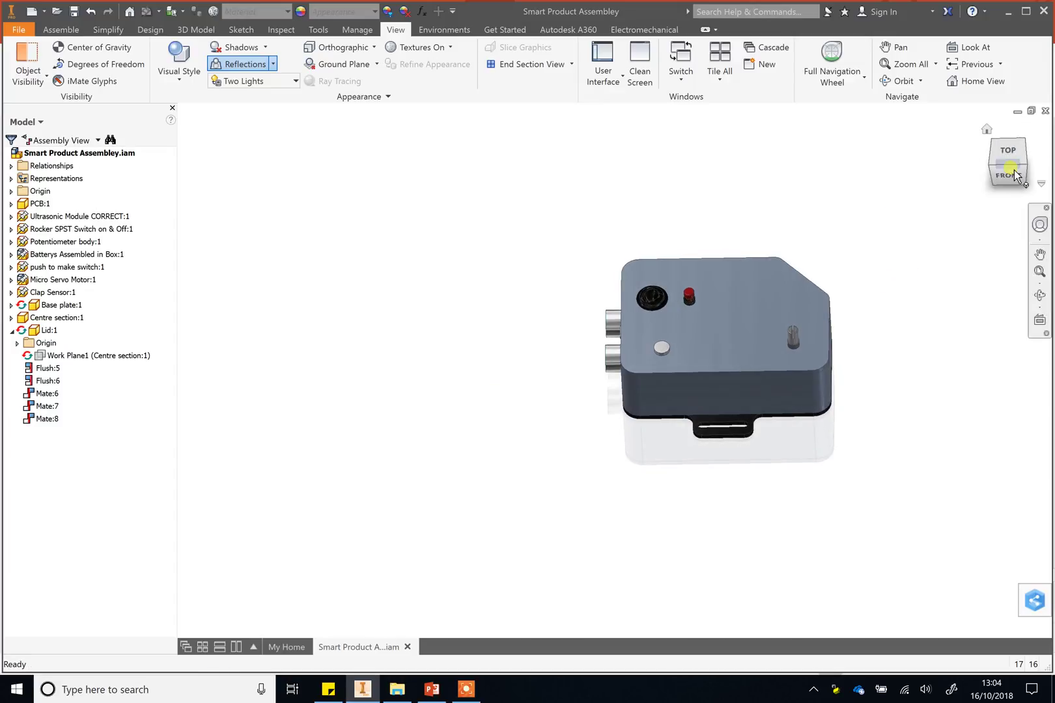
# Frame the enclosure in an angled isometric view from the front.
pyautogui.click(1011, 176)
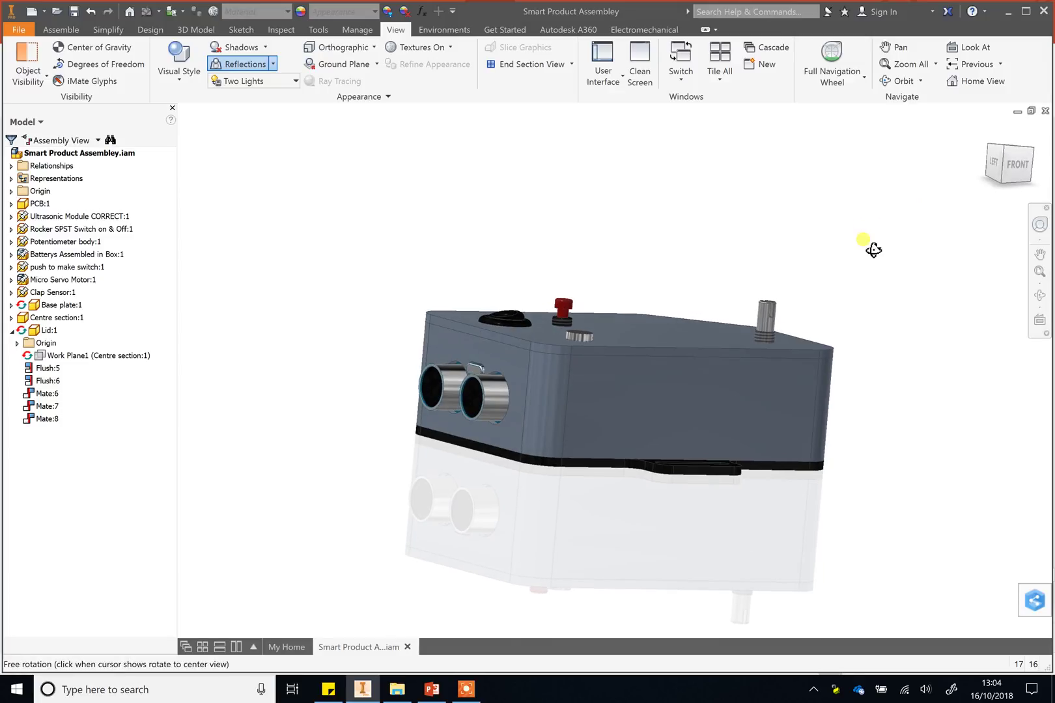
pyautogui.press('F6')
pyautogui.press('F2')
pyautogui.moveTo(885, 349); pyautogui.dragTo(840, 327)
pyautogui.press('F4')
pyautogui.press('Escape')
pyautogui.scroll(3, 847, 316)
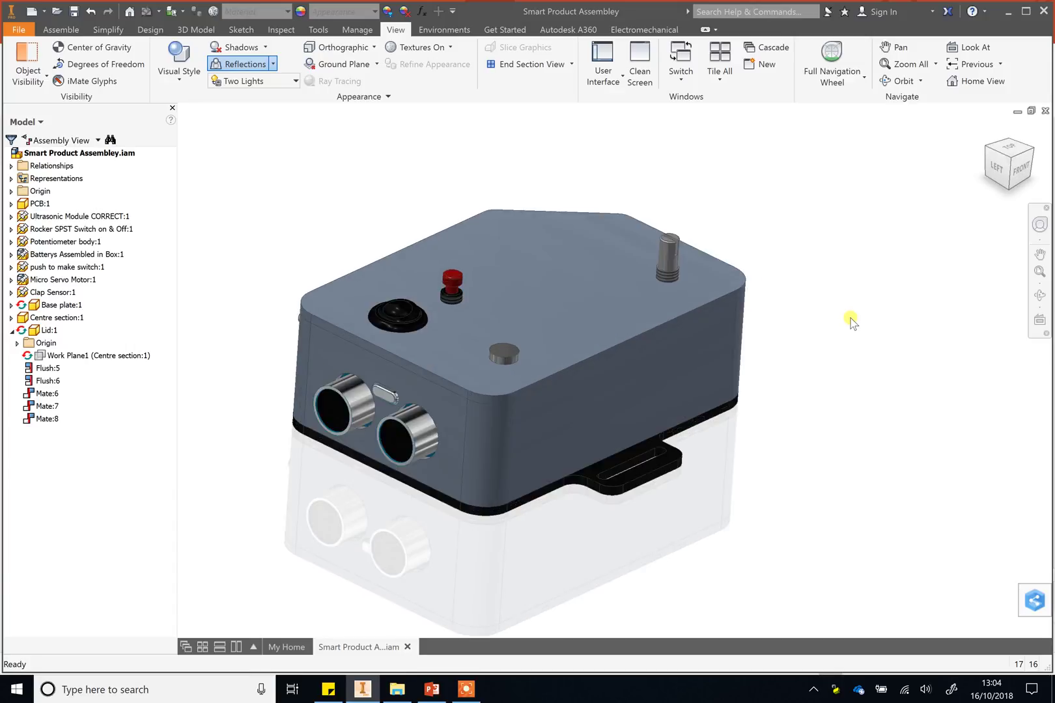
pyautogui.scroll(-3, 848, 315)
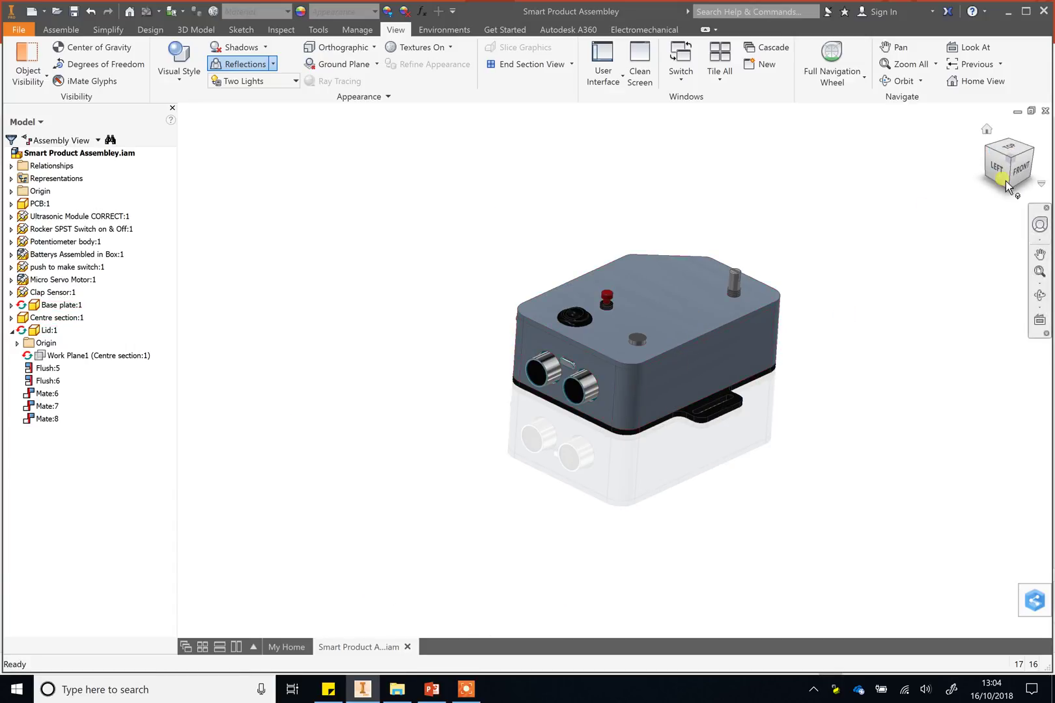
pyautogui.scroll(5, 884, 328)
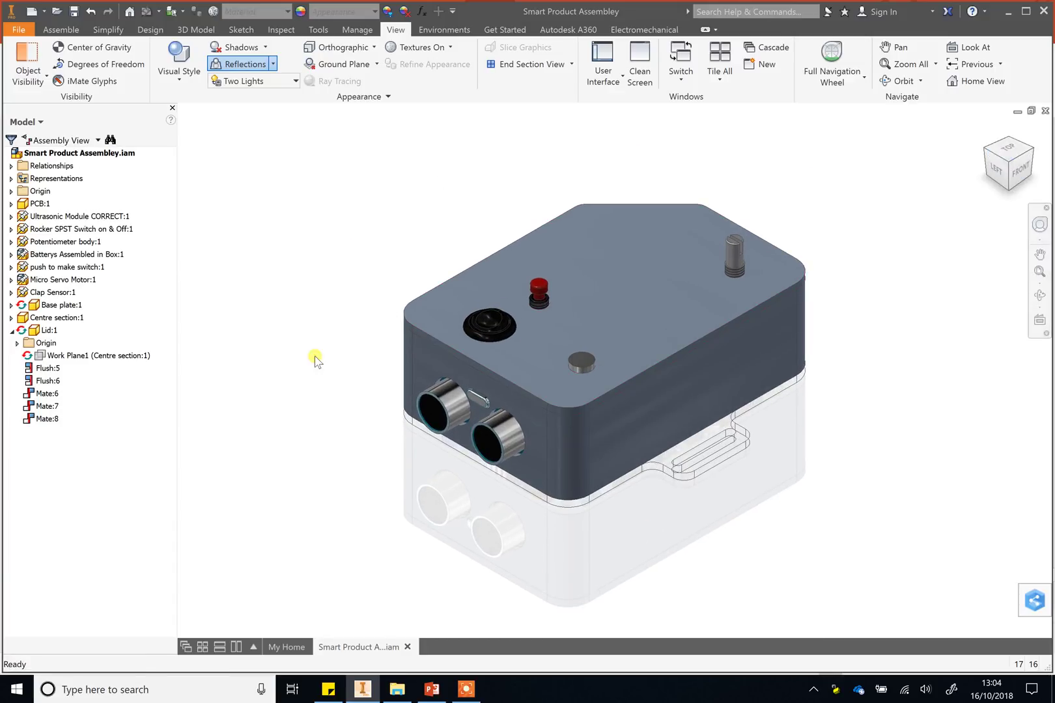
pyautogui.moveTo(911, 433); pyautogui.dragTo(886, 409, button='middle')
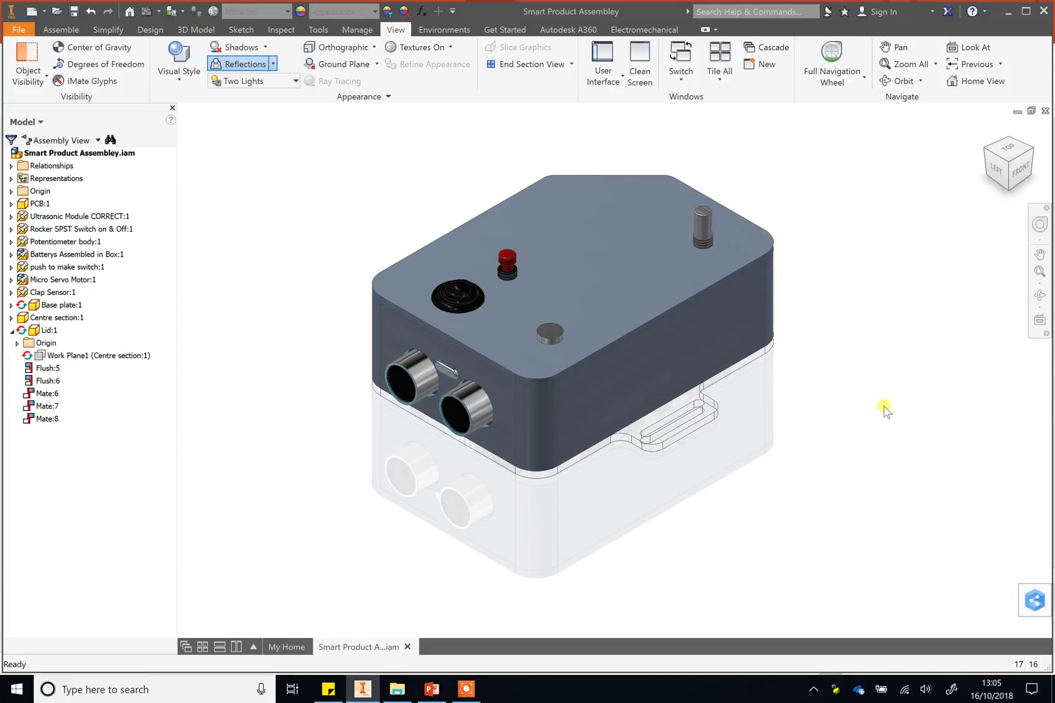
# Capture the region around the enclosure with Lightshot and copy it.
pyautogui.press('Print')
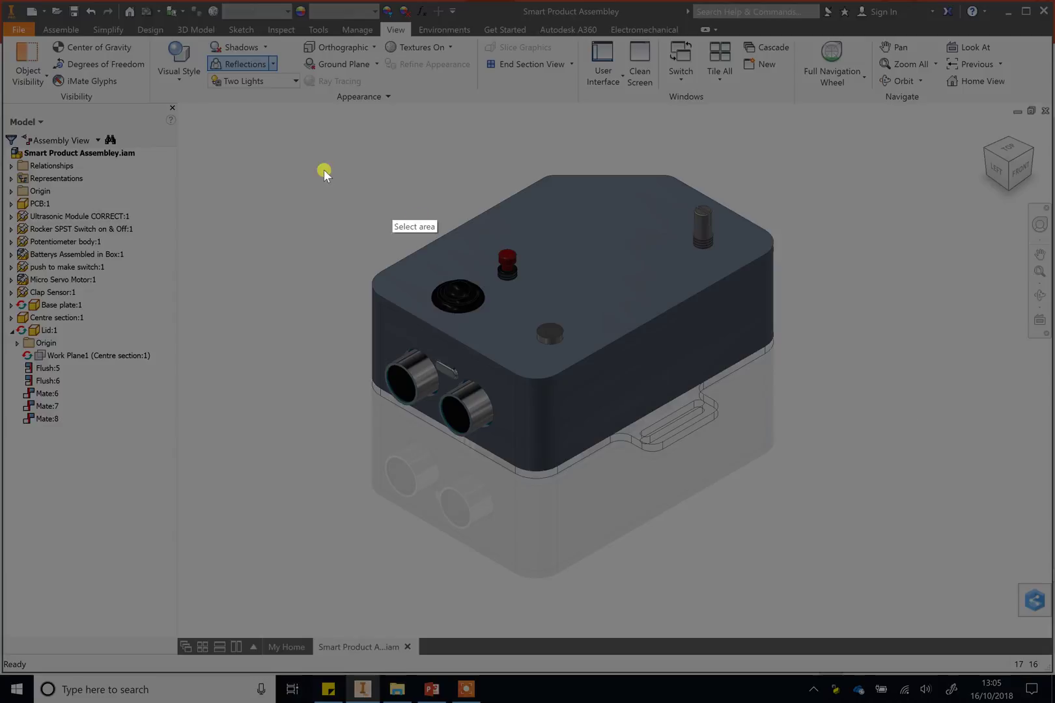
pyautogui.moveTo(265, 131)
pyautogui.mouseDown()
pyautogui.moveTo(751, 403)
pyautogui.moveTo(868, 566)
pyautogui.moveTo(836, 594)
pyautogui.mouseUp()
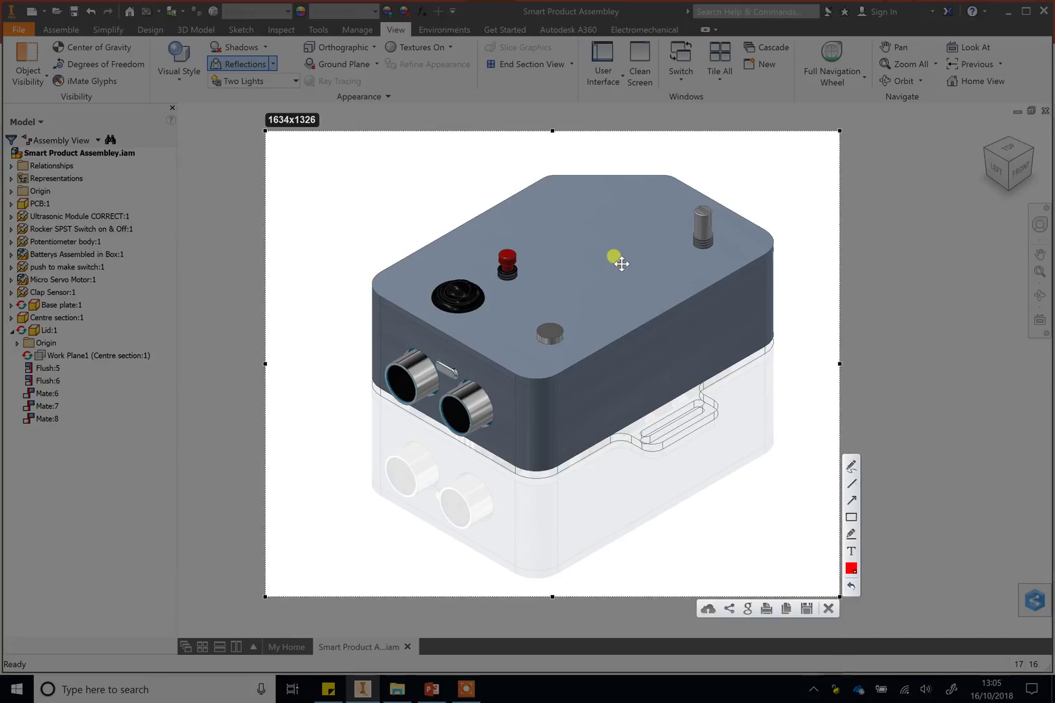
pyautogui.rightClick(599, 255)
pyautogui.click(617, 288)
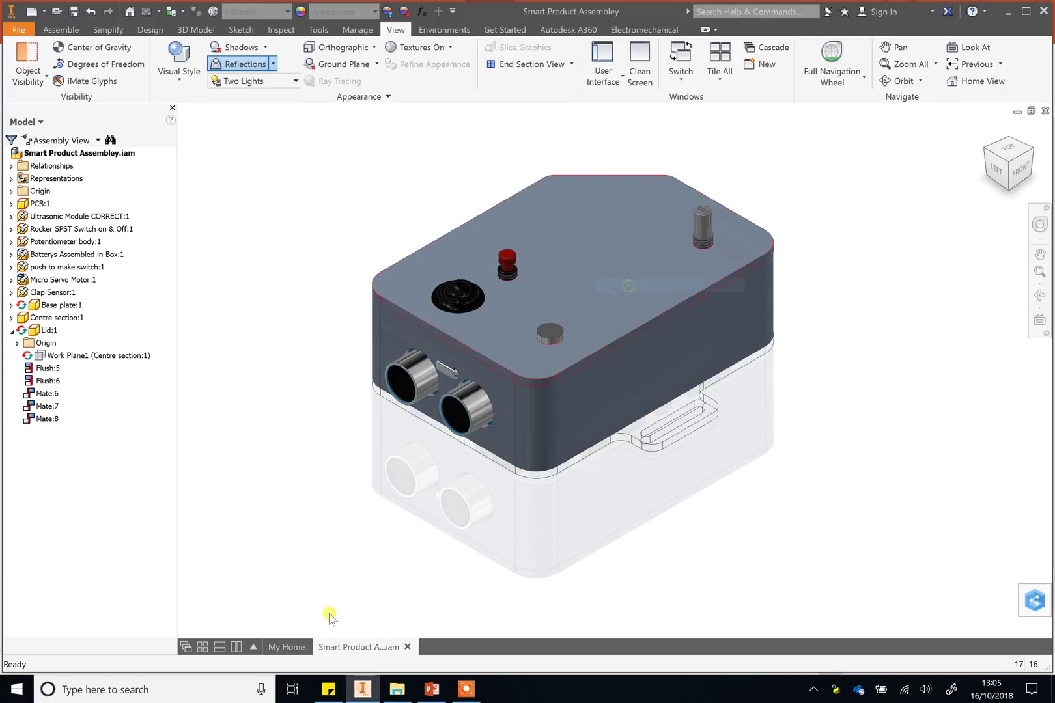
# Paste the Inventor screenshot onto slide 32, shrink it and place it beside the top-right image.
pyautogui.click(433, 692)
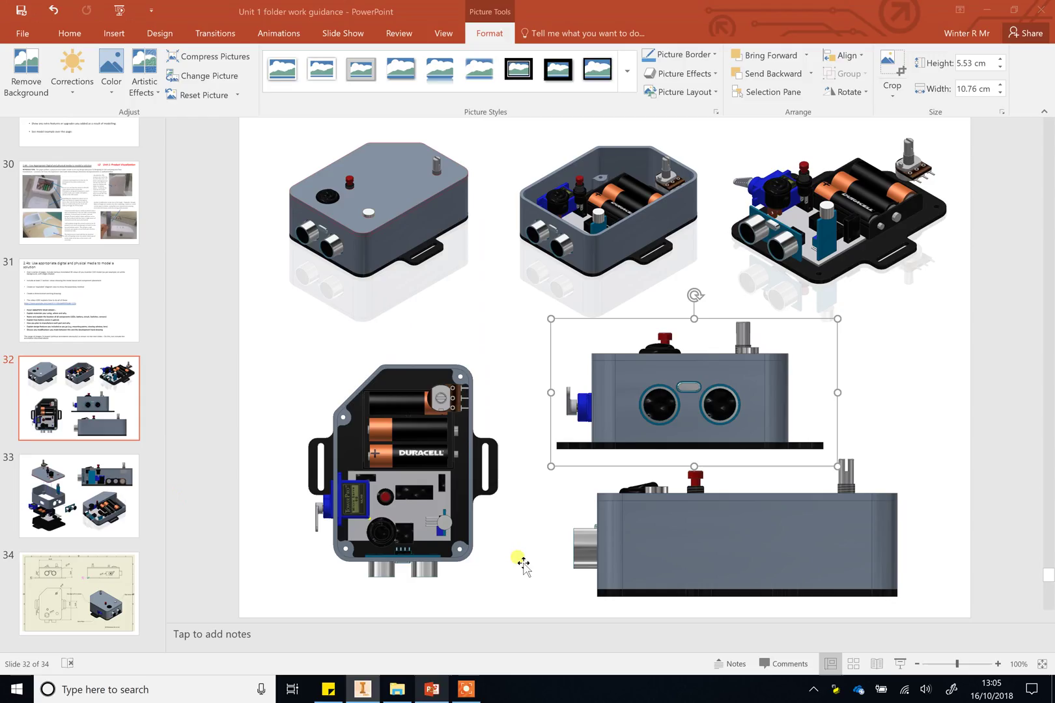
pyautogui.rightClick(930, 321)
pyautogui.press('Escape')
pyautogui.rightClick(916, 381)
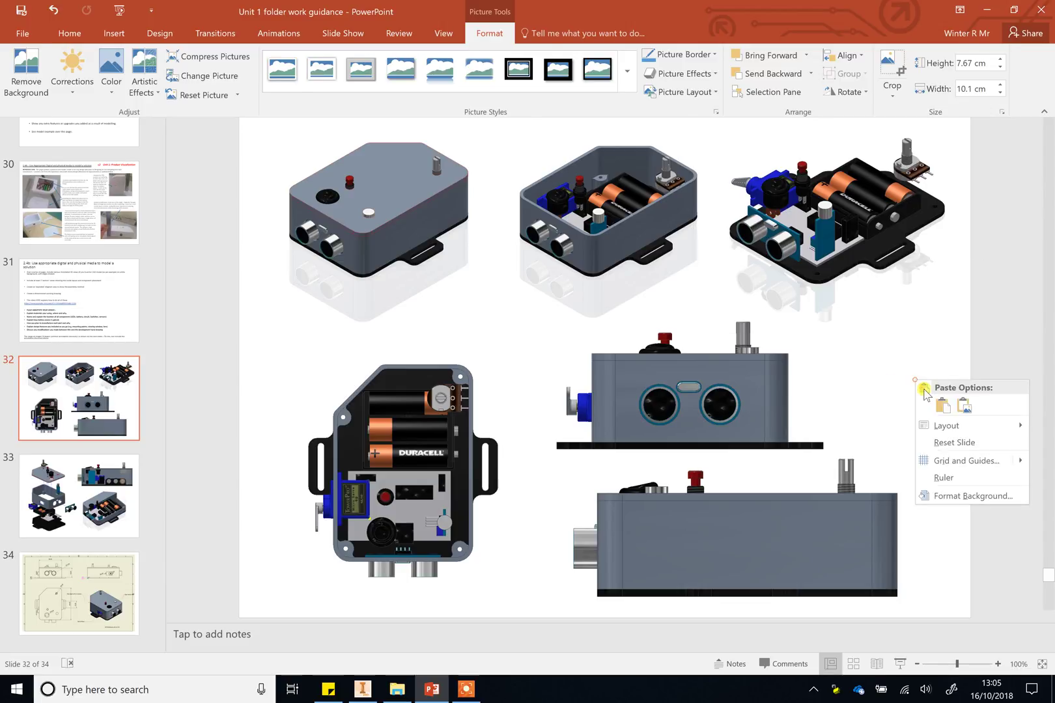
pyautogui.click(967, 405)
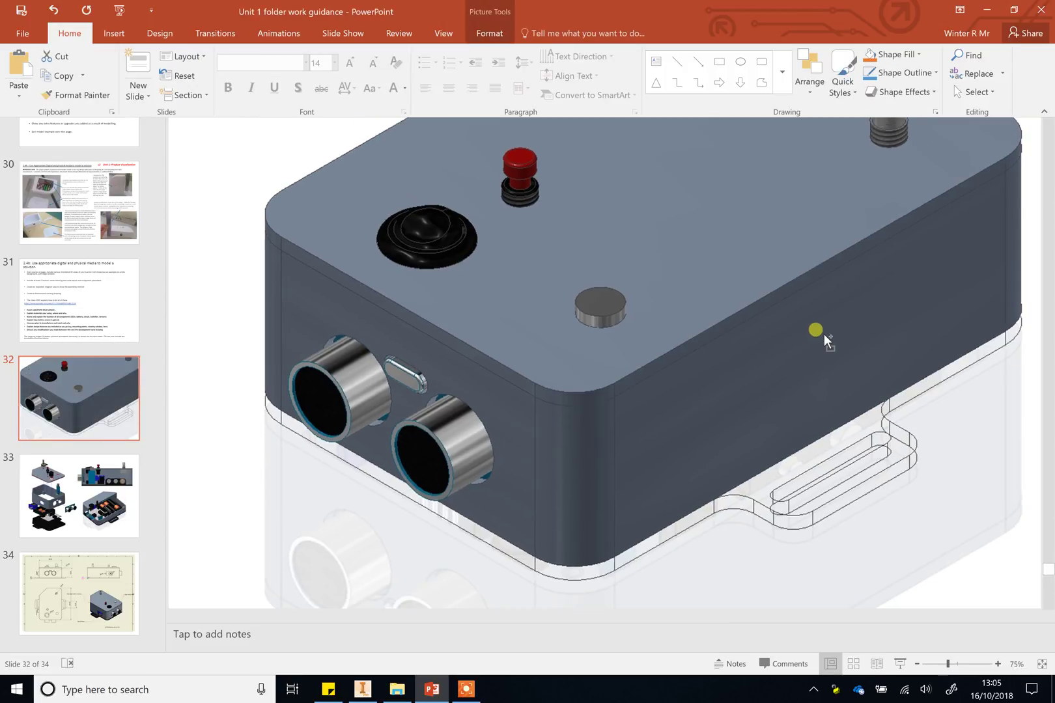
pyautogui.keyDown('ctrl'); pyautogui.scroll(-4, 824, 334); pyautogui.keyUp('ctrl')
pyautogui.moveTo(409, 210); pyautogui.dragTo(690, 435)
pyautogui.moveTo(758, 457); pyautogui.dragTo(775, 313)
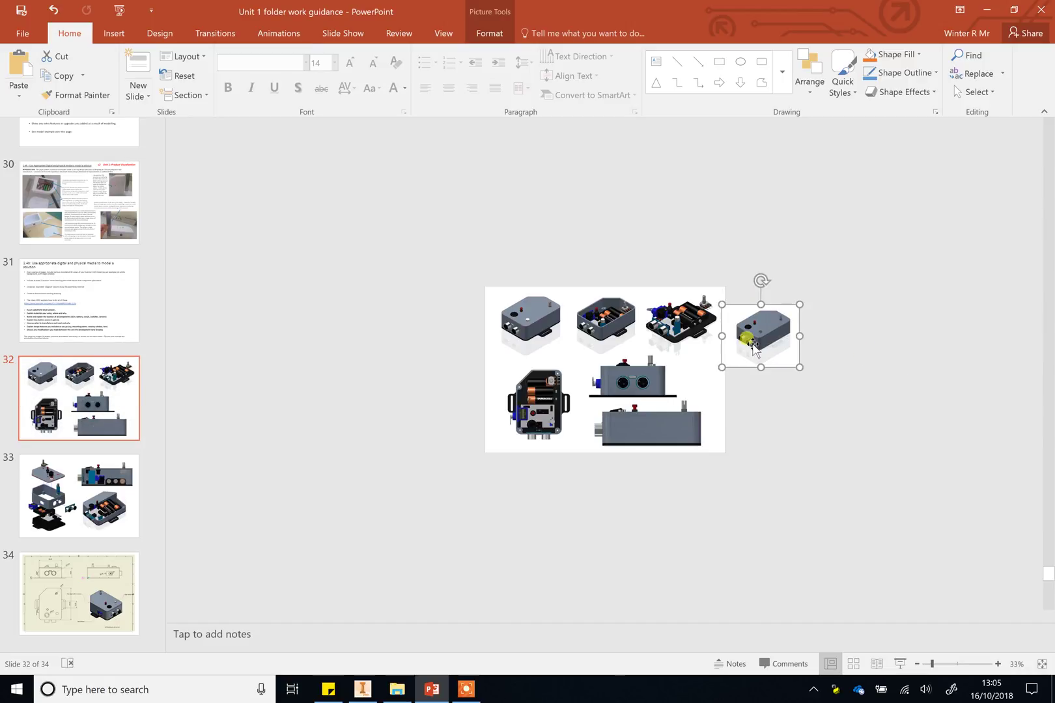
# Delete the pasted screenshot, then start and cancel a capture of the lower-left picture.
pyautogui.press('Delete')
pyautogui.keyDown('ctrl'); pyautogui.scroll(6, 717, 355); pyautogui.keyUp('ctrl')
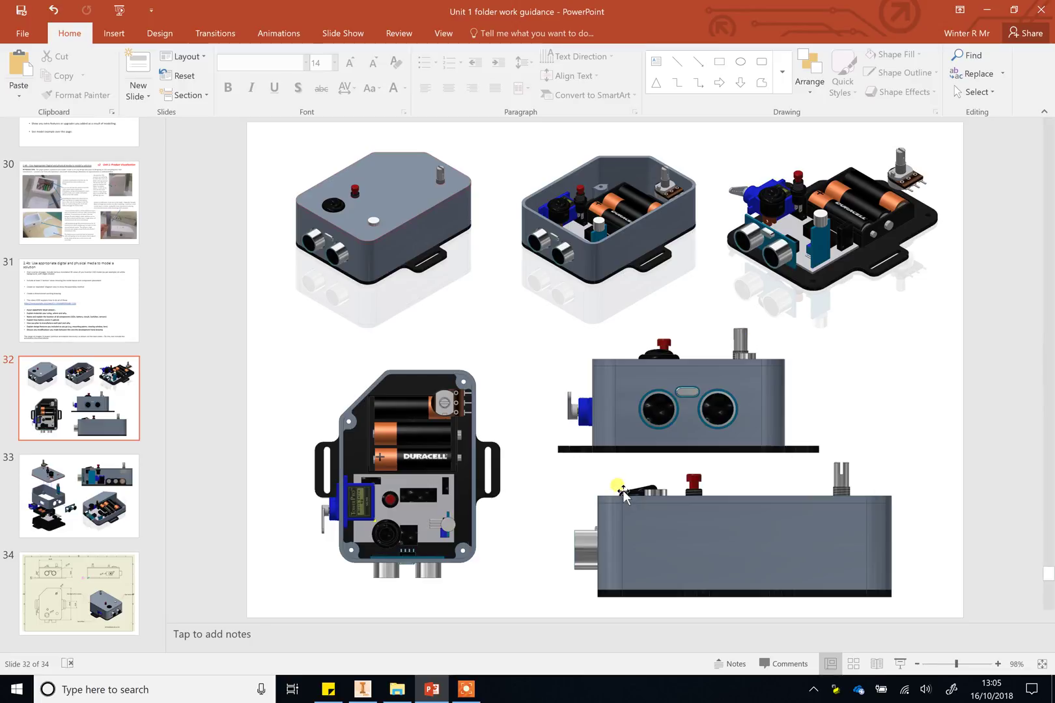
pyautogui.press('Print')
pyautogui.moveTo(266, 325); pyautogui.dragTo(539, 613)
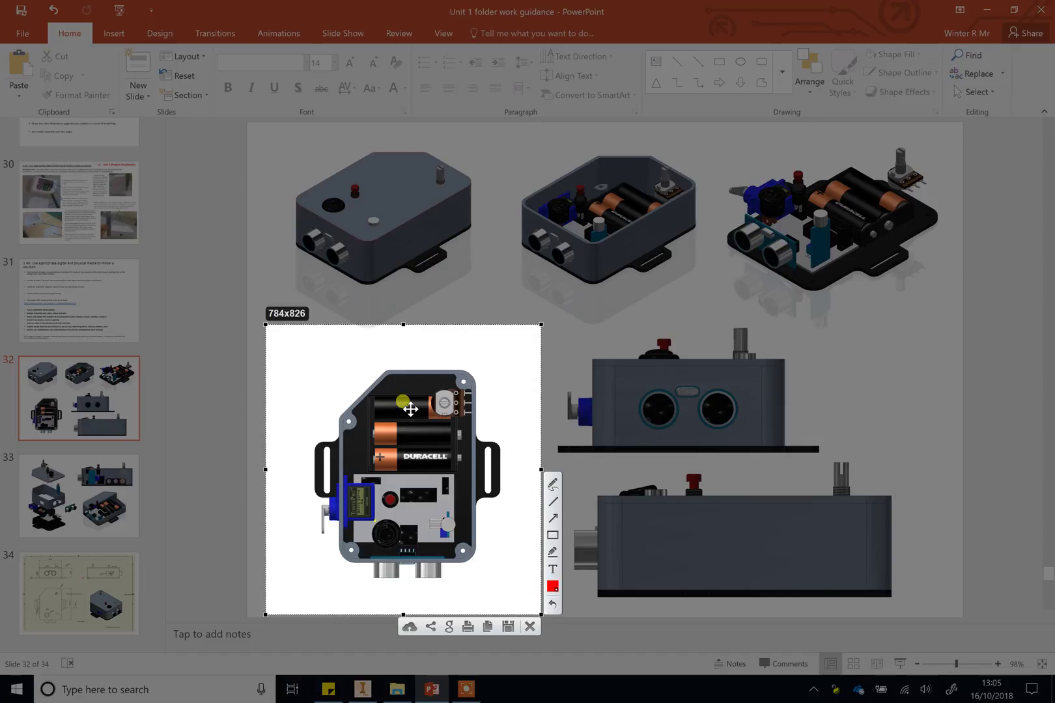
pyautogui.hotkey('ctrl', 'c')
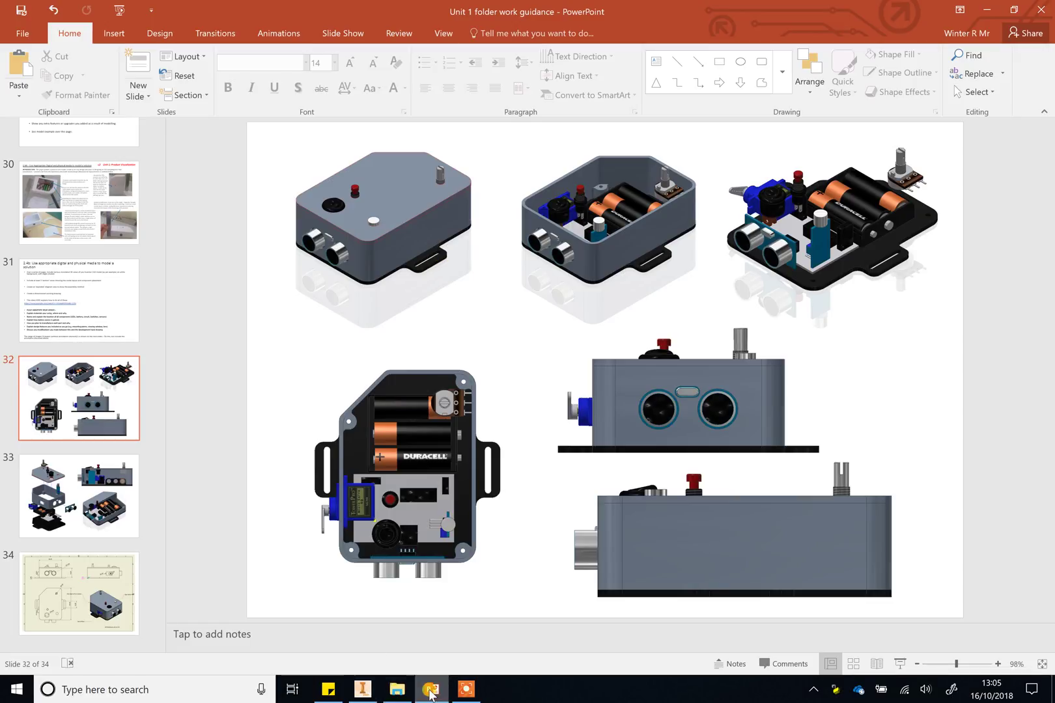
pyautogui.moveTo(430, 694)
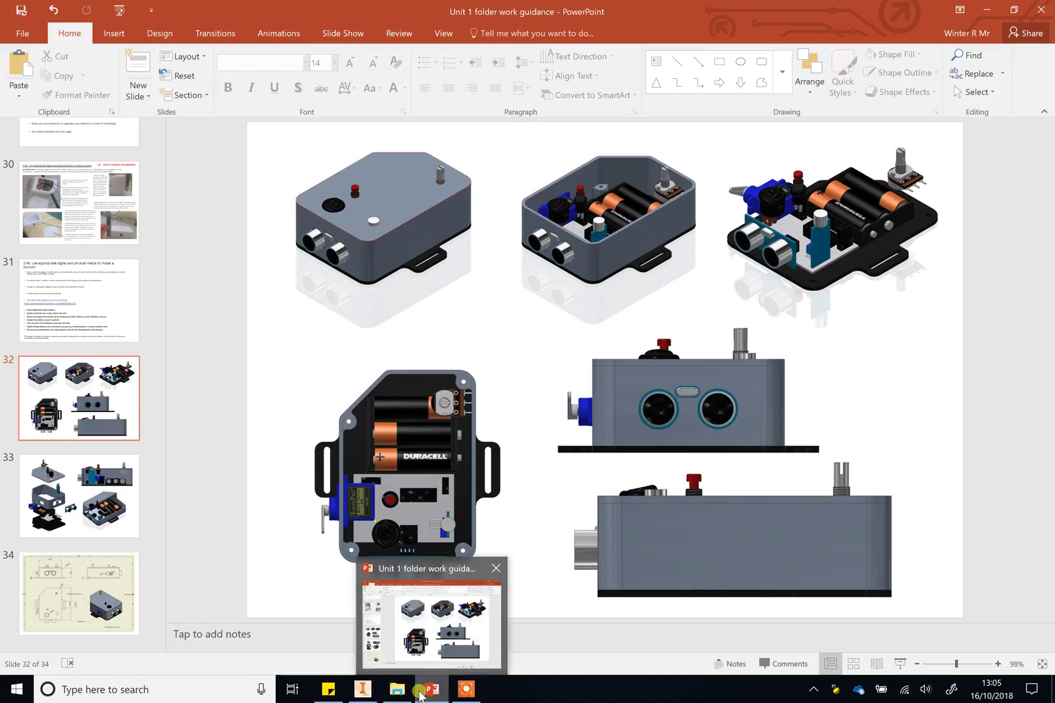
# Return to the Inventor assembly after a brief look at the PowerPoint slide.
pyautogui.click(370, 693)
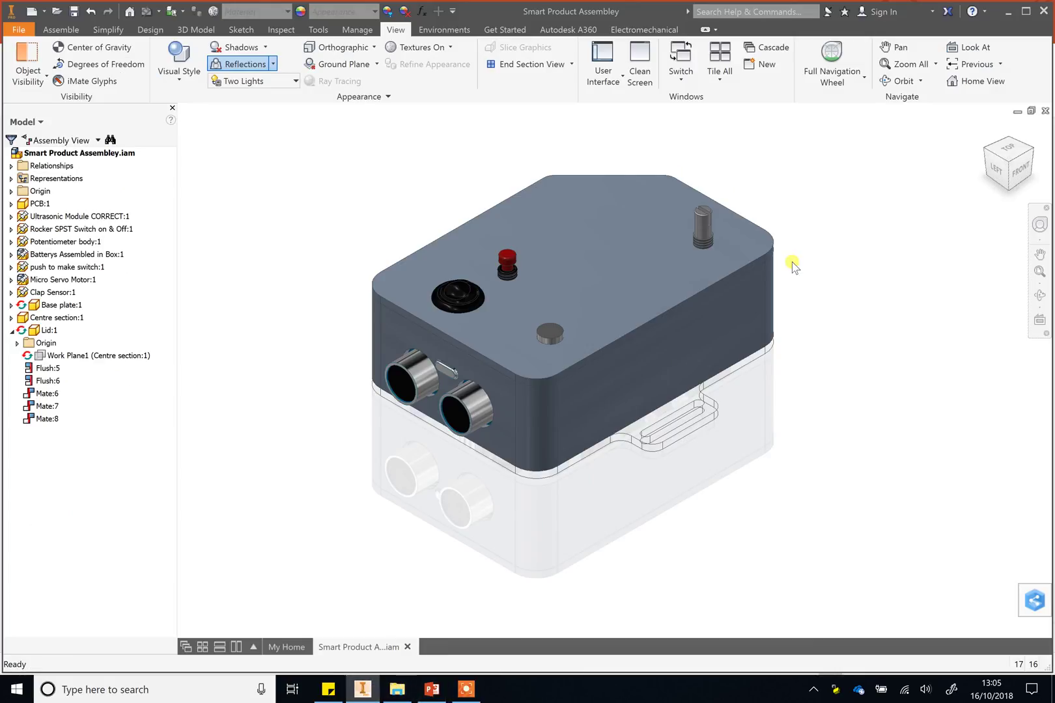
pyautogui.moveTo(836, 348); pyautogui.dragTo(830, 360, button='middle')
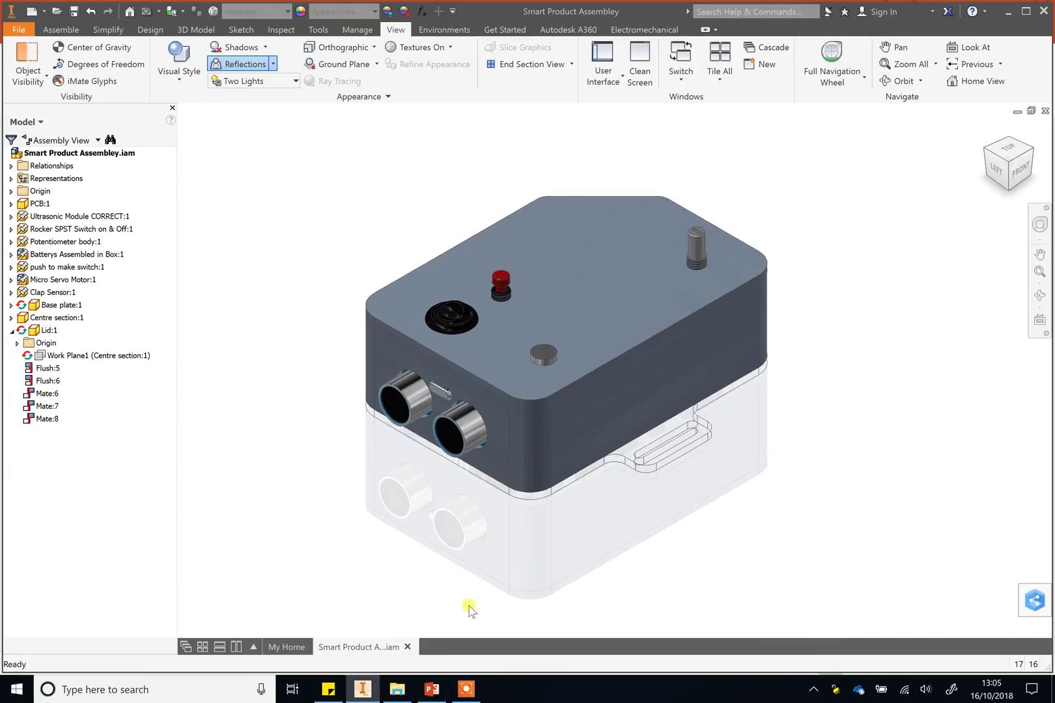
pyautogui.click(432, 689)
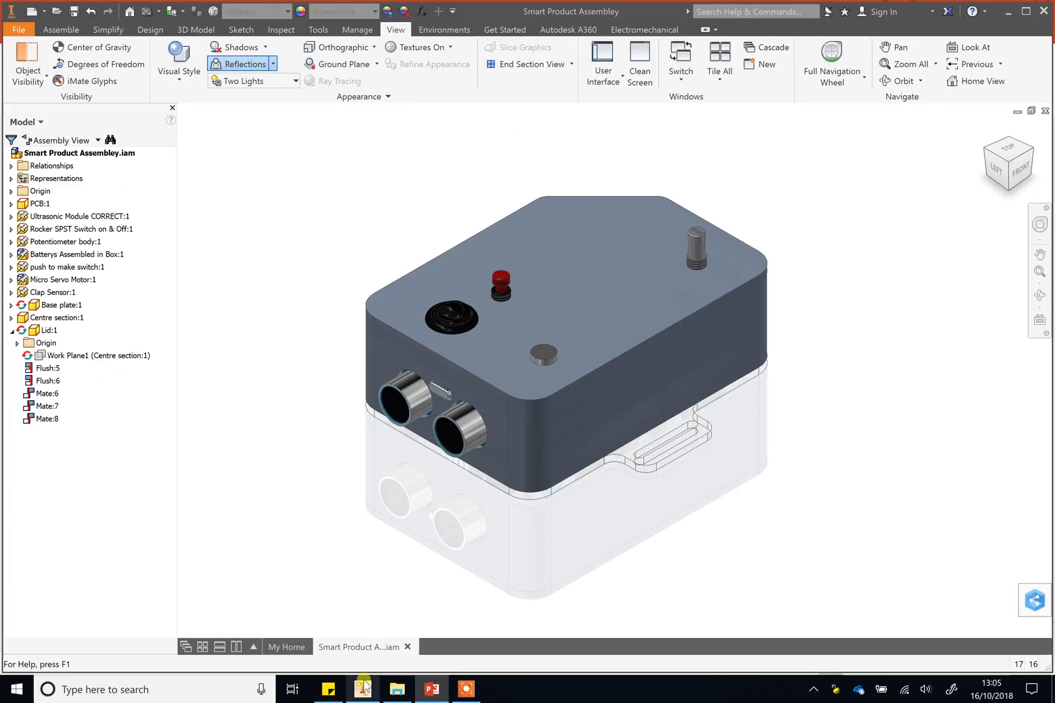
pyautogui.click(362, 689)
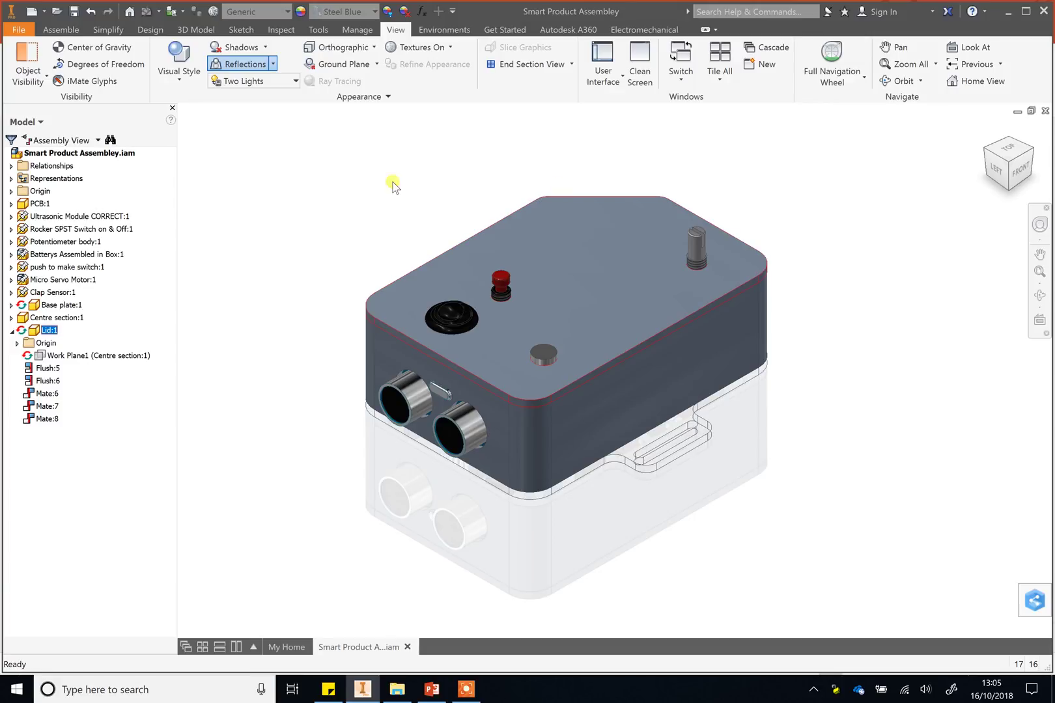
# Hide Lid:1 and Centre section:1 to expose the PCB, batteries and components.
pyautogui.click(49, 330)
pyautogui.rightClick(50, 332)
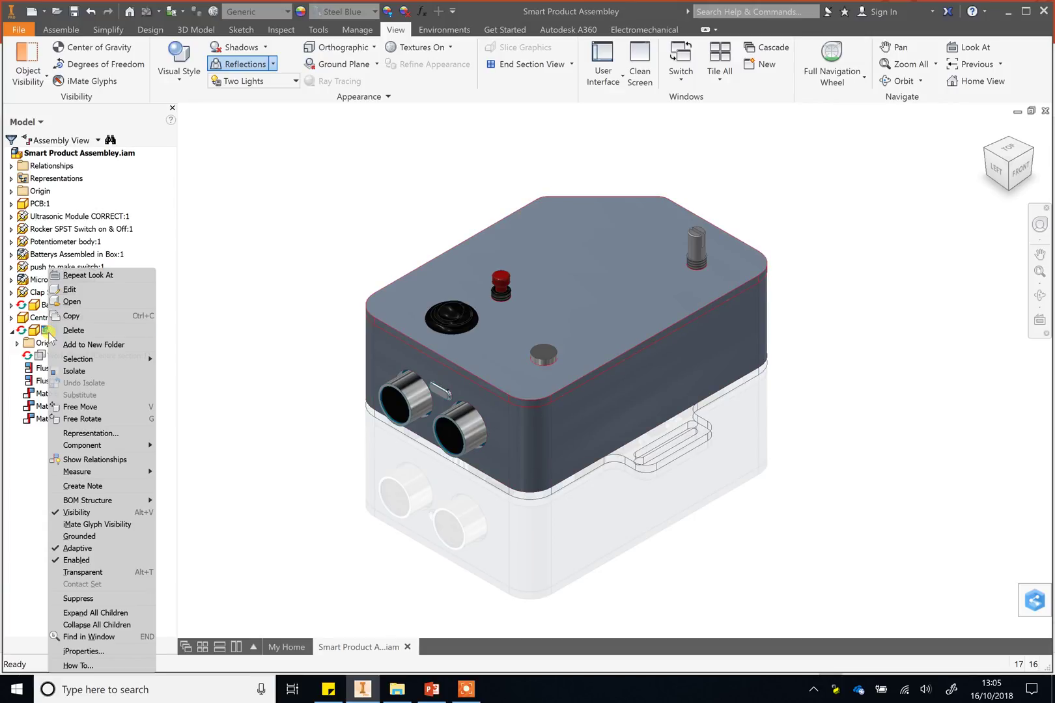
pyautogui.click(73, 514)
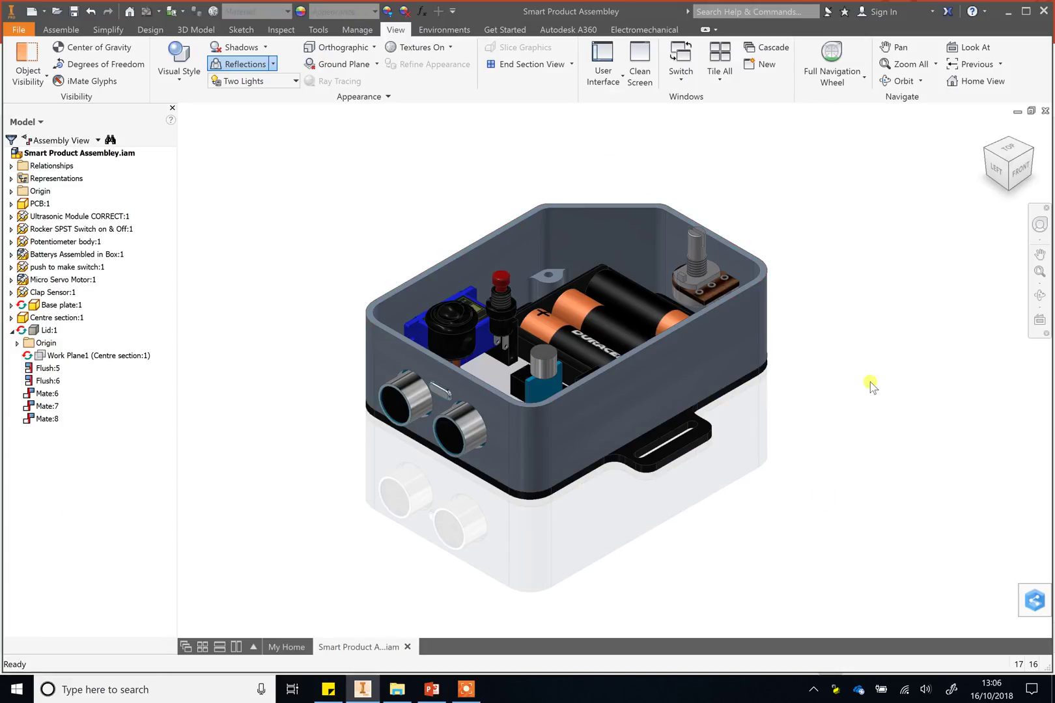
pyautogui.click(678, 393)
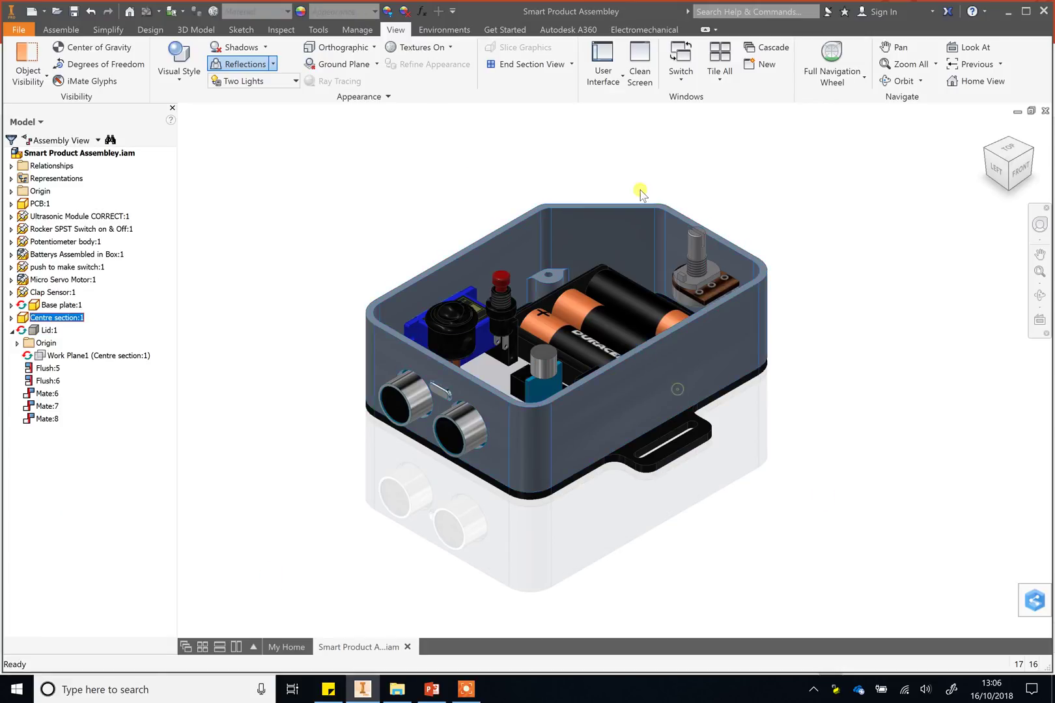
pyautogui.rightClick(66, 321)
pyautogui.click(74, 514)
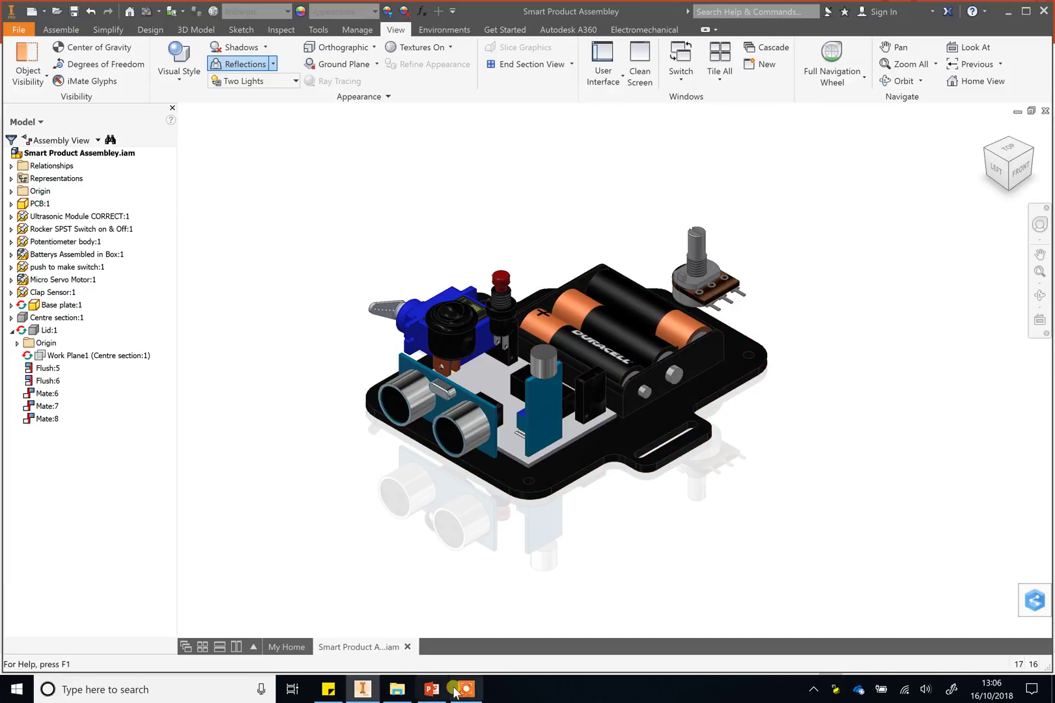
pyautogui.click(432, 689)
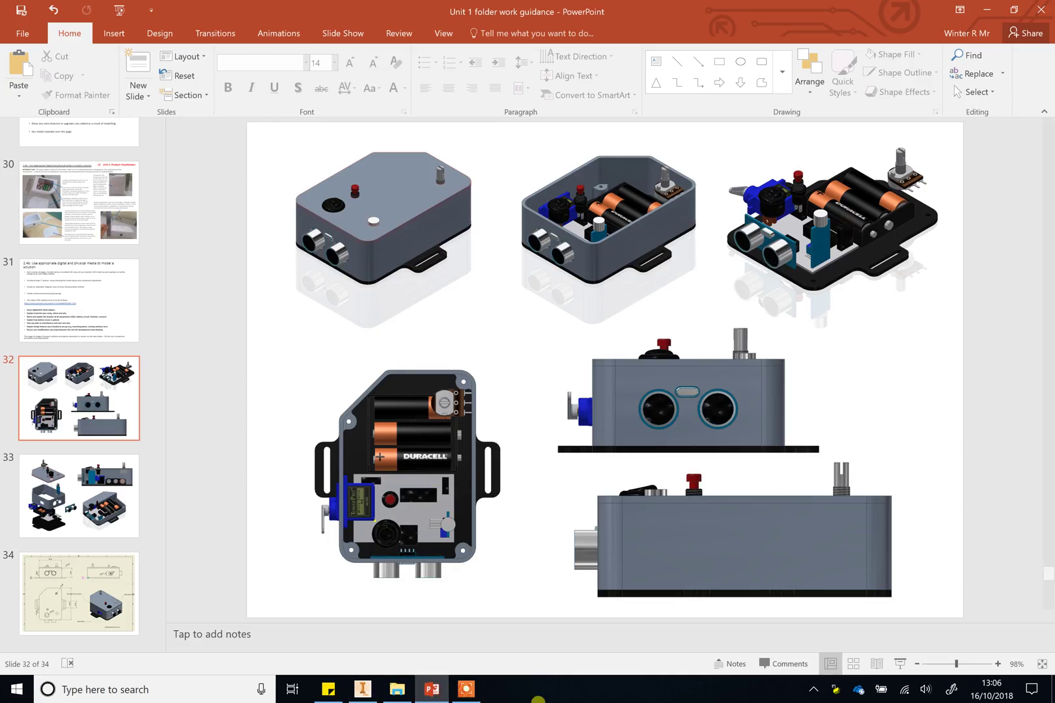
pyautogui.click(363, 690)
pyautogui.press('F2')
pyautogui.click(1033, 151)
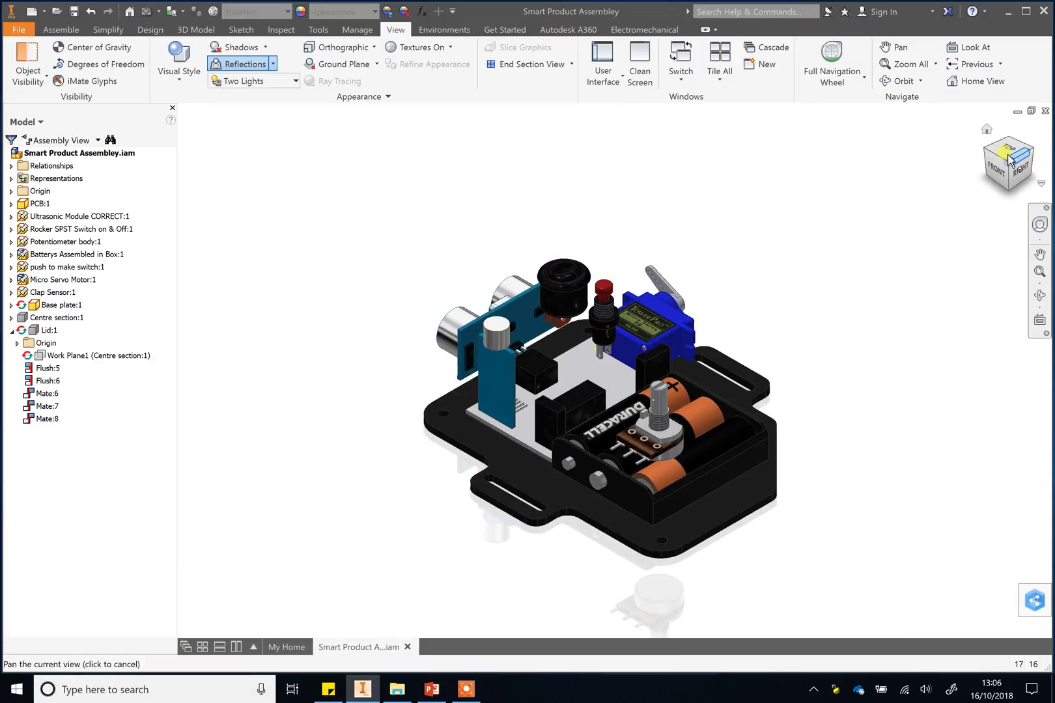
pyautogui.click(1001, 169)
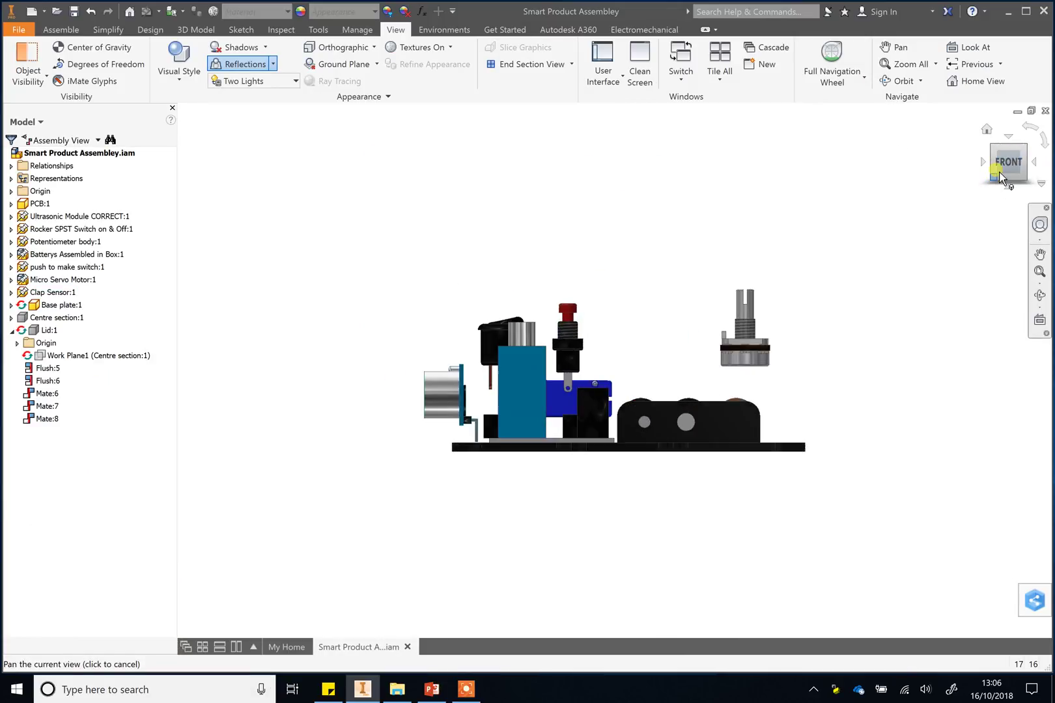
pyautogui.click(1012, 141)
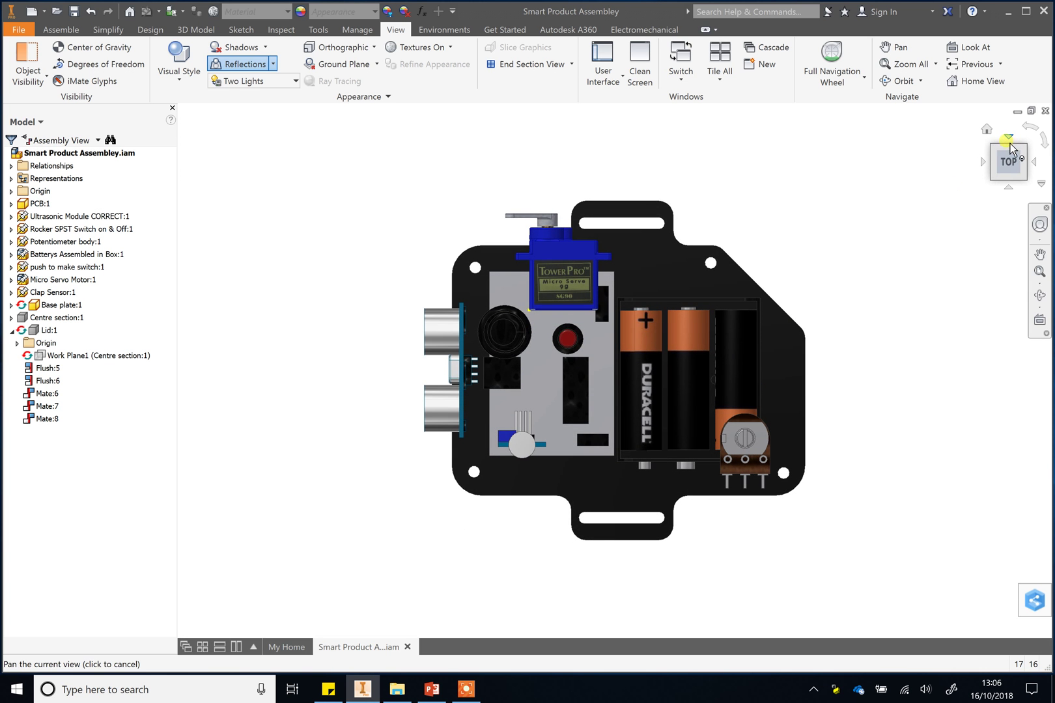
pyautogui.keyDown('shift'); pyautogui.moveTo(813, 456); pyautogui.dragTo(866, 391, button='middle'); pyautogui.keyUp('shift')
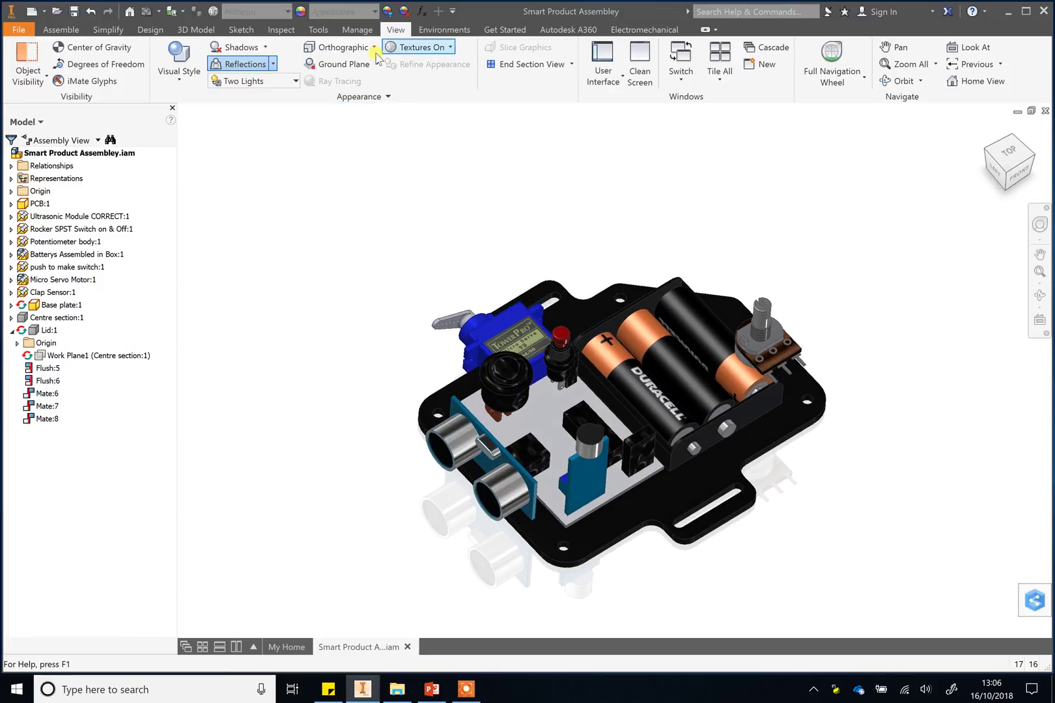
# Switch the camera to perspective projection and orbit the model slightly.
pyautogui.click(341, 46)
pyautogui.click(347, 96)
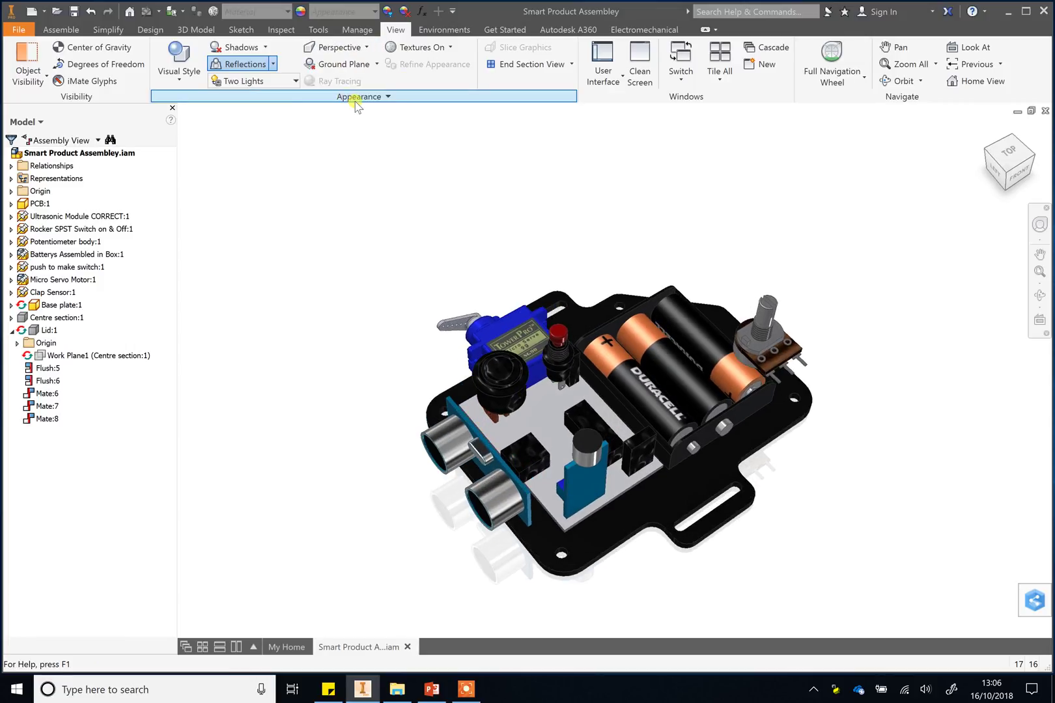
pyautogui.keyDown('shift'); pyautogui.moveTo(834, 394); pyautogui.dragTo(843, 333, button='middle'); pyautogui.keyUp('shift')
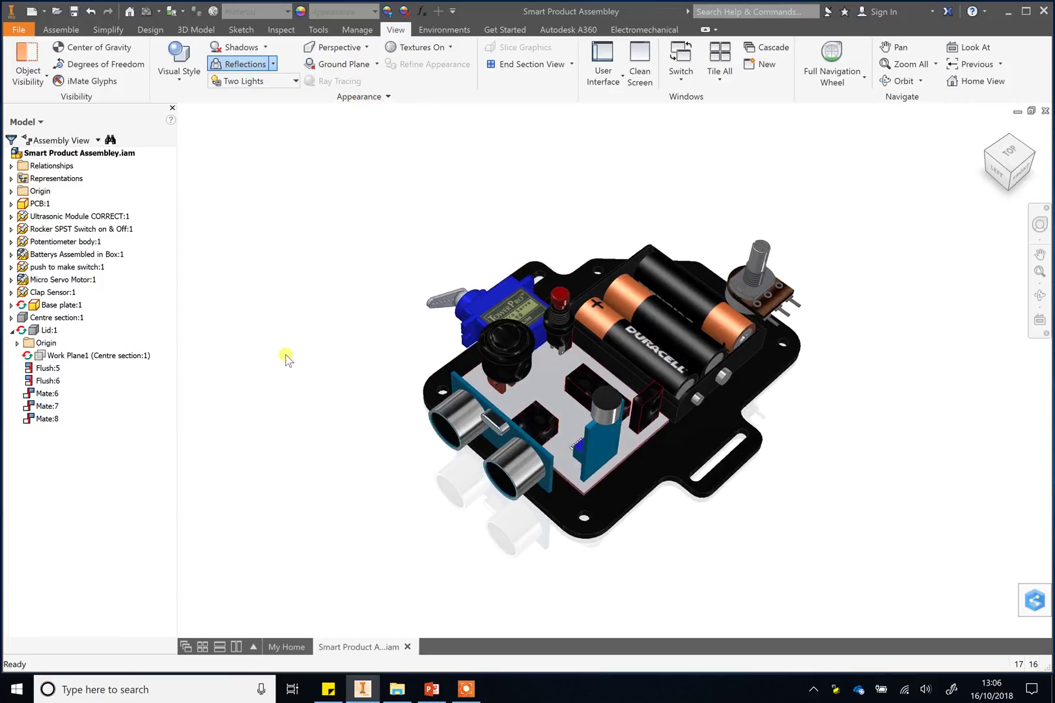
# Make Lid:1 visible again over the enclosure.
pyautogui.rightClick(62, 324)
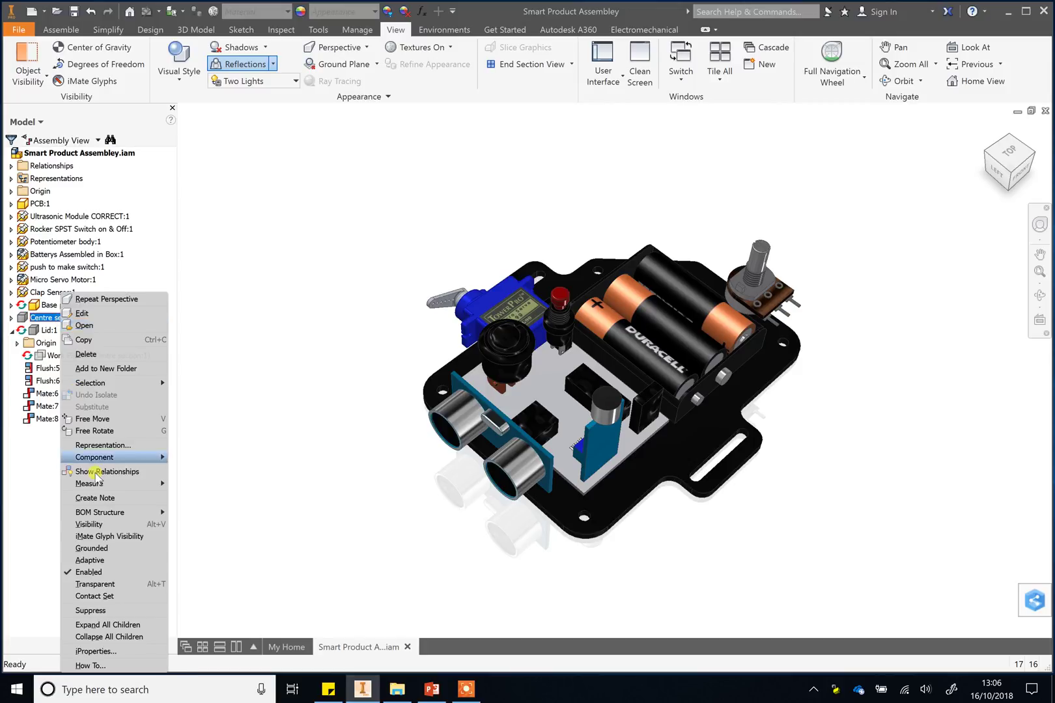
pyautogui.click(89, 524)
pyautogui.rightClick(53, 330)
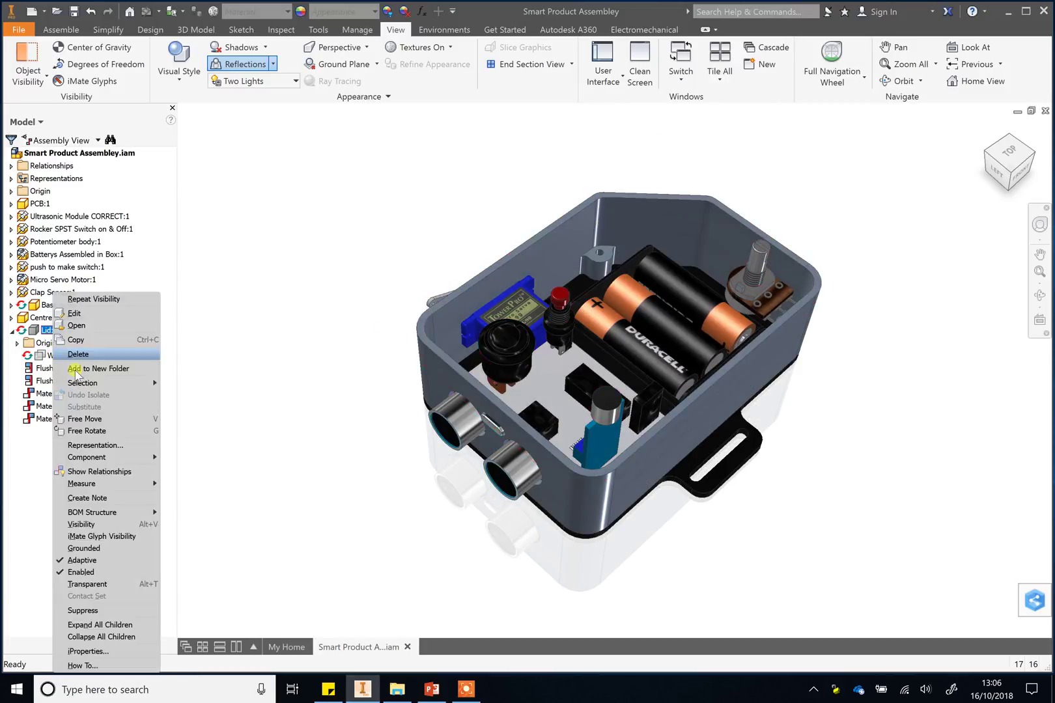
pyautogui.click(84, 525)
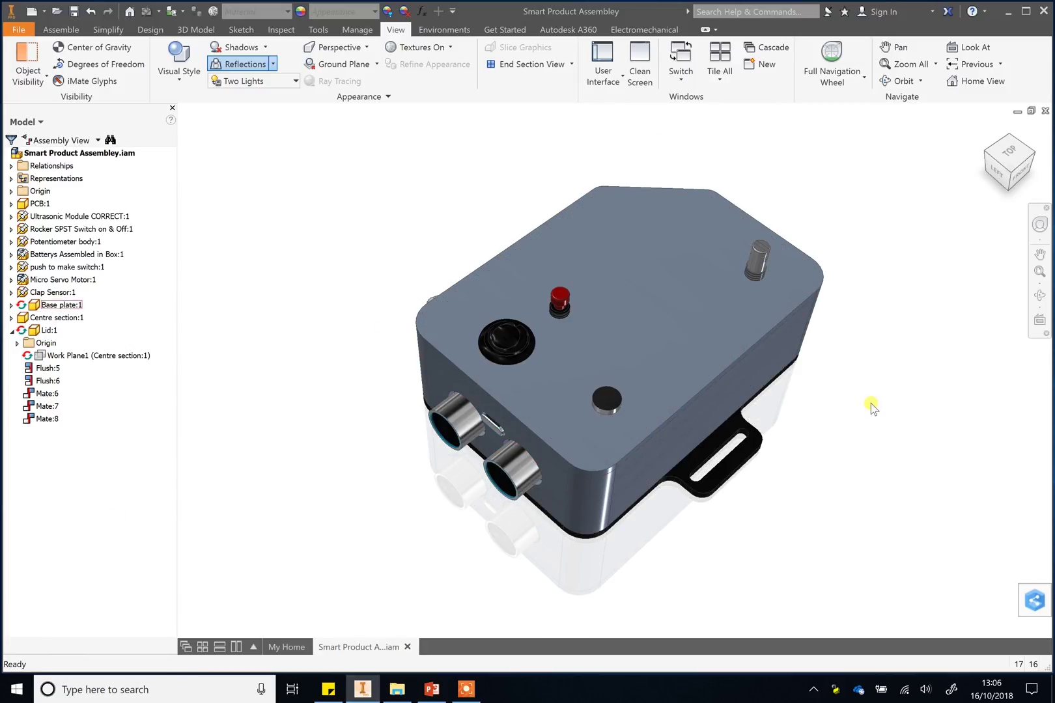
pyautogui.keyDown('shift'); pyautogui.moveTo(873, 404); pyautogui.dragTo(847, 351, button='middle'); pyautogui.keyUp('shift')
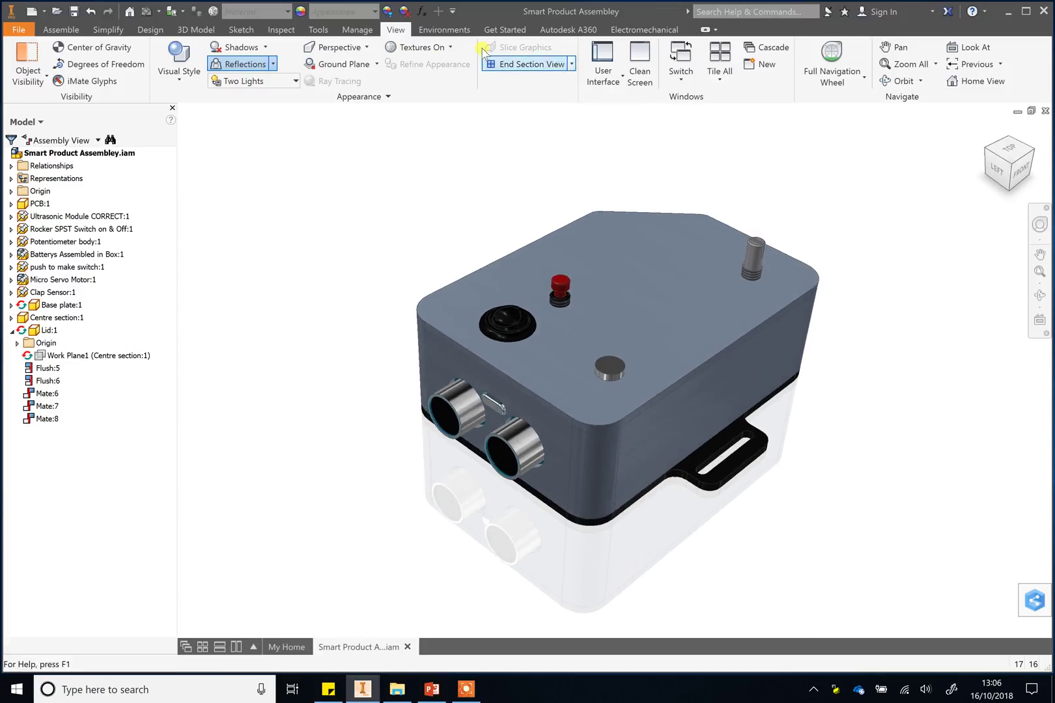
# Change the view to orthographic projection and orbit to a new angle.
pyautogui.click(273, 64)
pyautogui.click(368, 49)
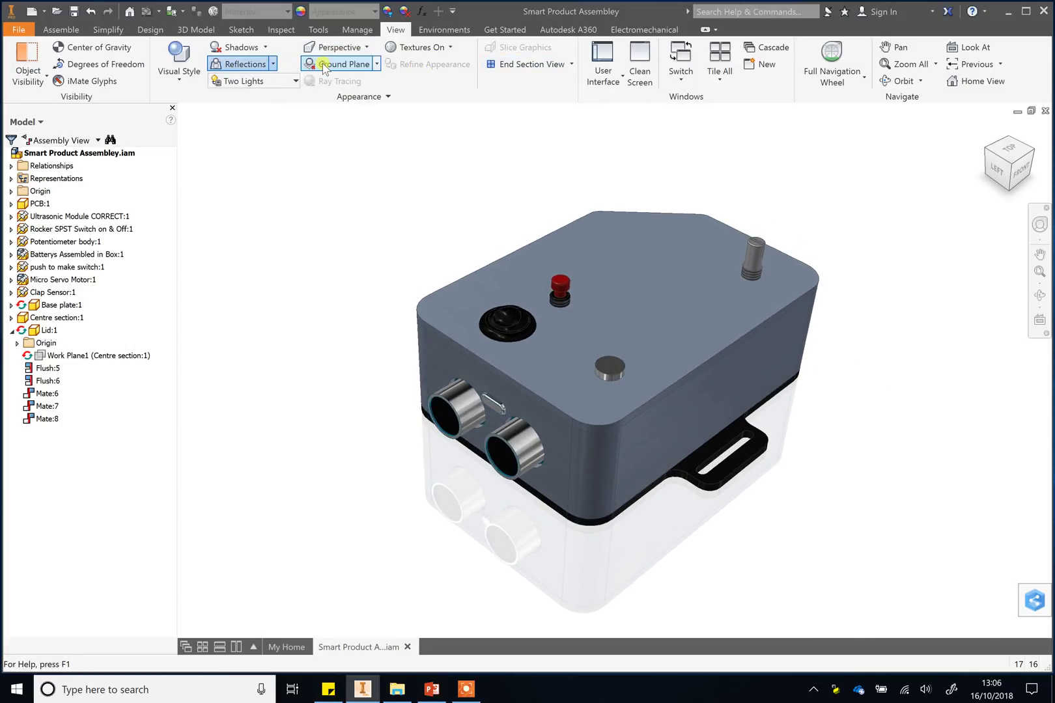
pyautogui.click(339, 70)
pyautogui.keyDown('shift'); pyautogui.moveTo(811, 435); pyautogui.dragTo(752, 487, button='middle'); pyautogui.keyUp('shift')
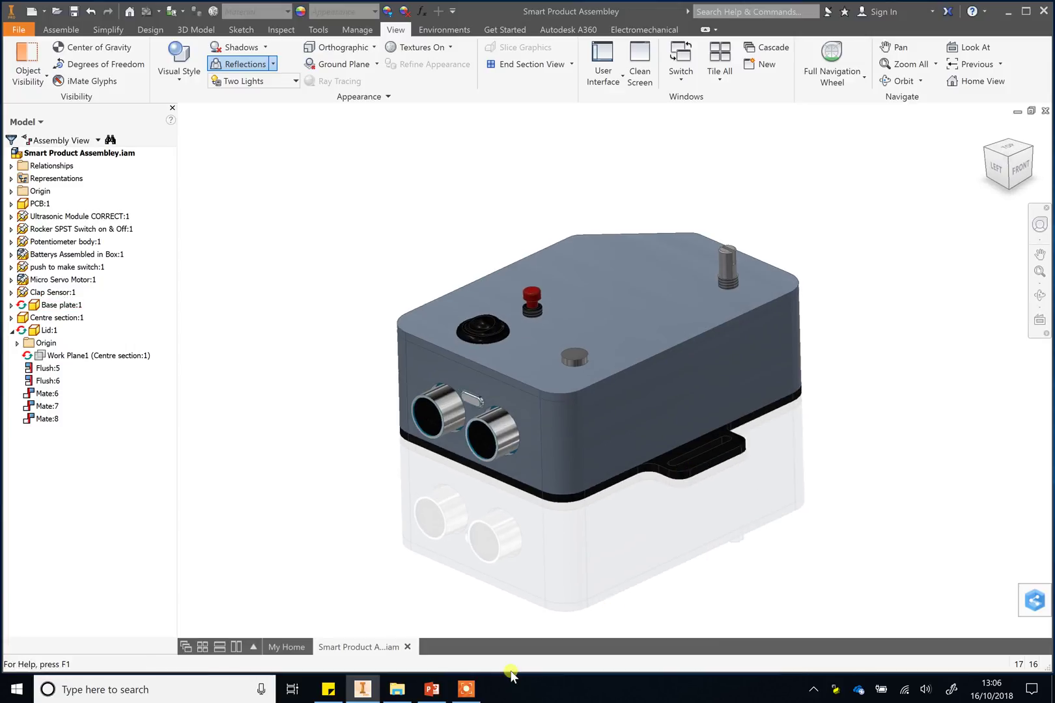
# Check the assembly from the Front and Left ViewCube faces, then return Home with F6.
pyautogui.click(432, 689)
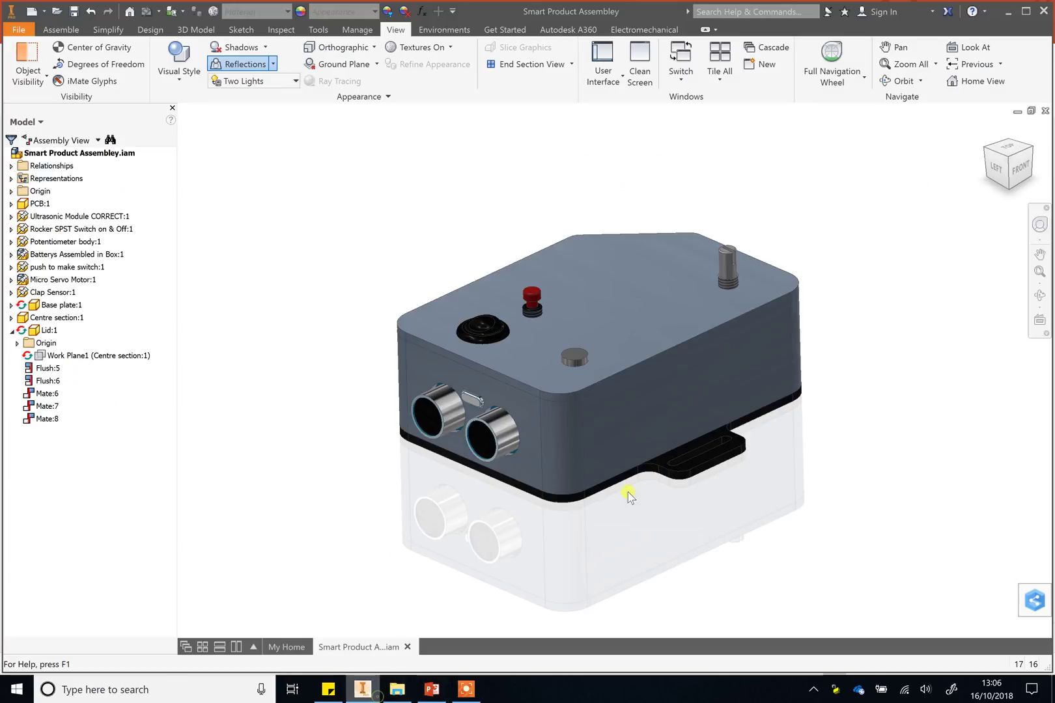
pyautogui.click(363, 689)
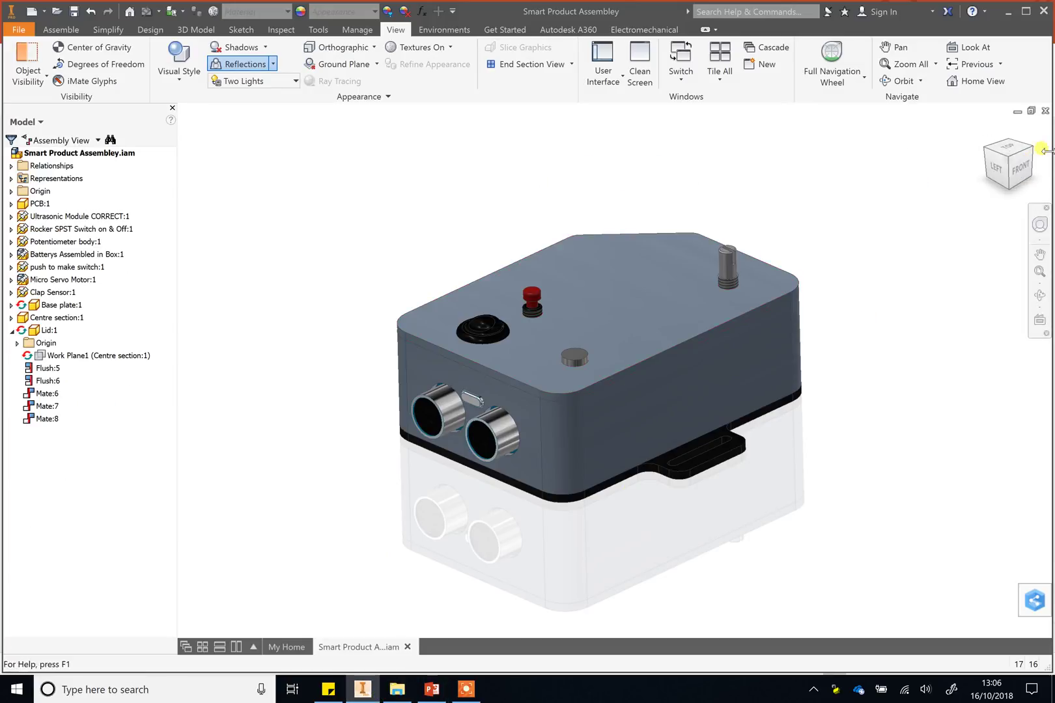
pyautogui.click(1026, 172)
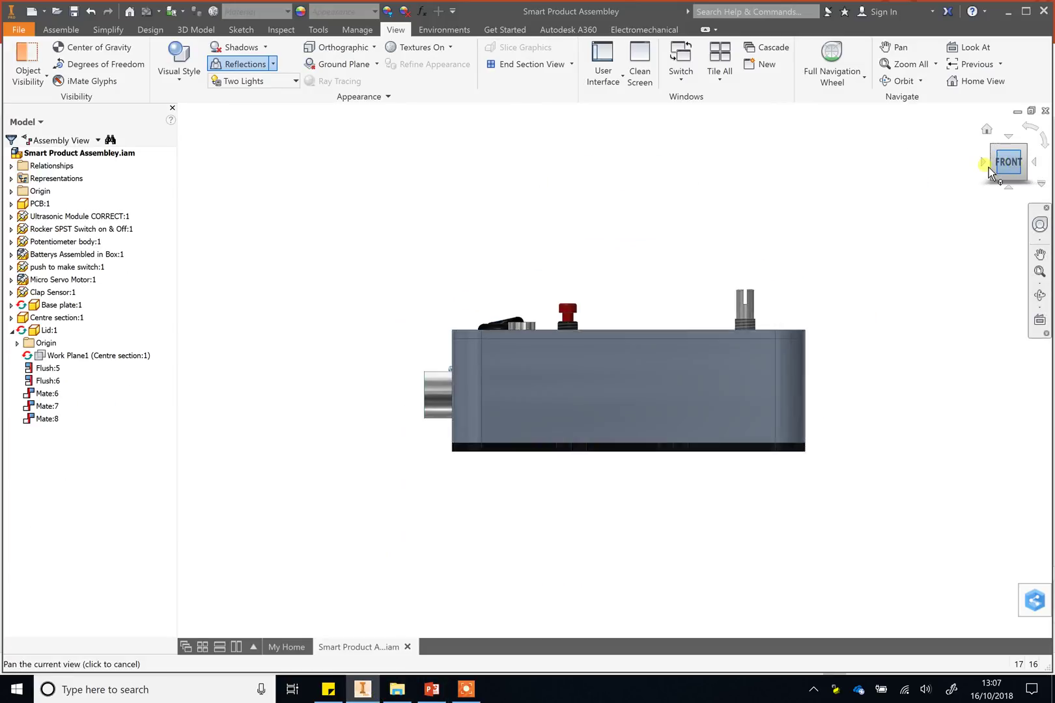
pyautogui.click(982, 164)
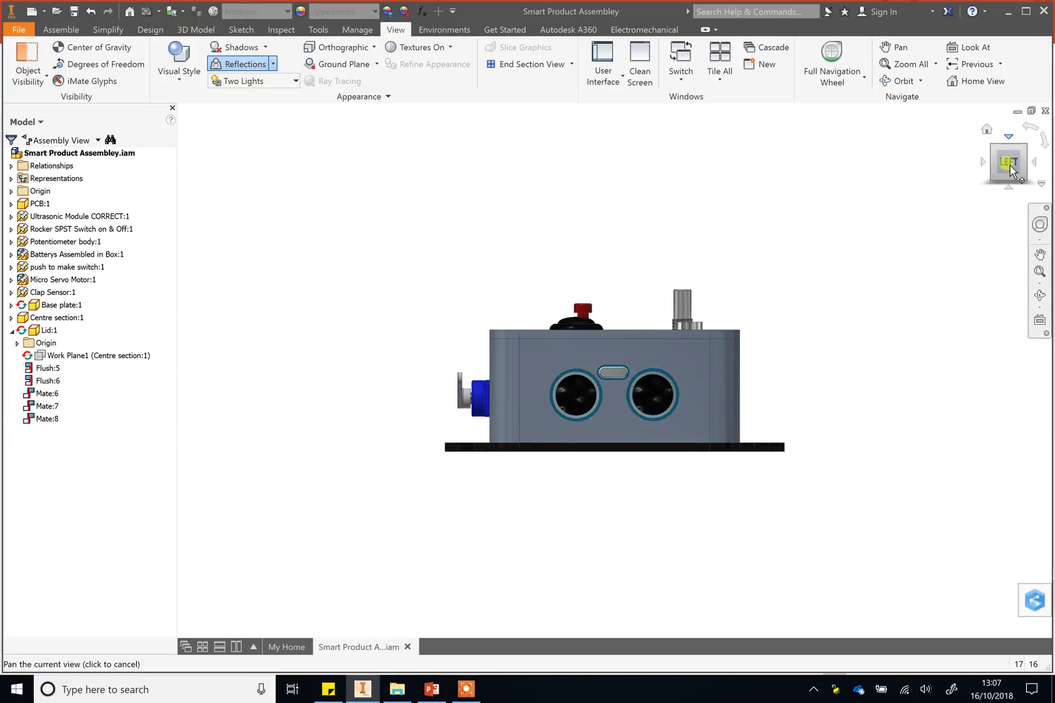
pyautogui.press('F6')
# Inspect the Top view, then display PowerPoint slide 33 with the exploded views.
pyautogui.keyDown('shift'); pyautogui.moveTo(818, 291); pyautogui.dragTo(713, 323, button='middle'); pyautogui.keyUp('shift')
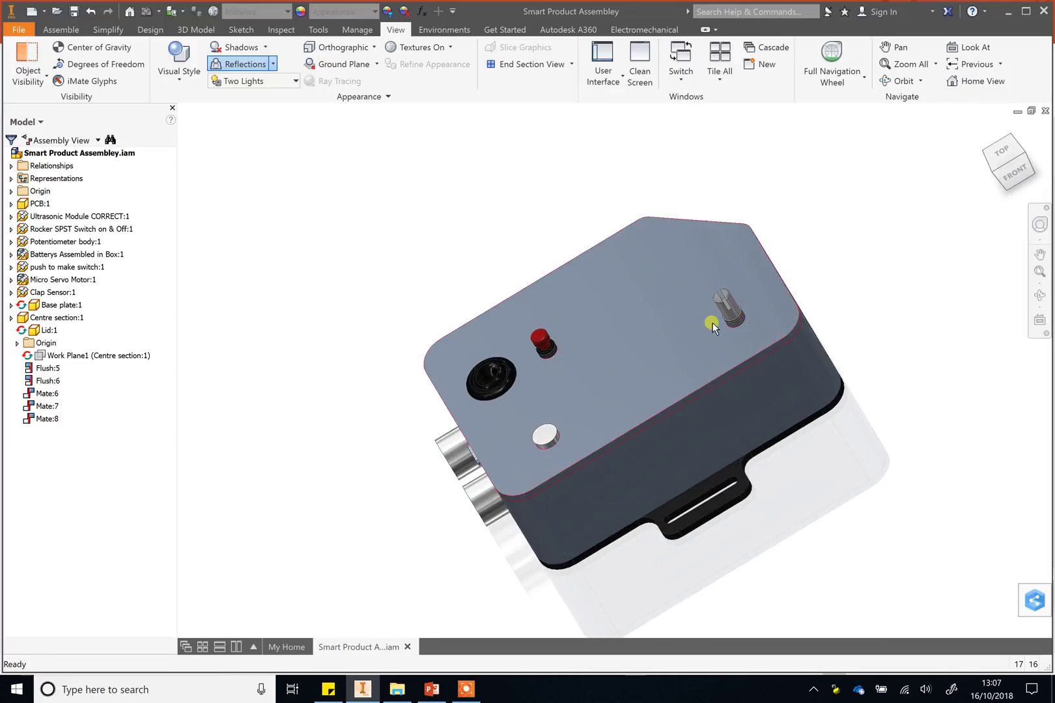
pyautogui.rightClick(1010, 153)
pyautogui.click(812, 283)
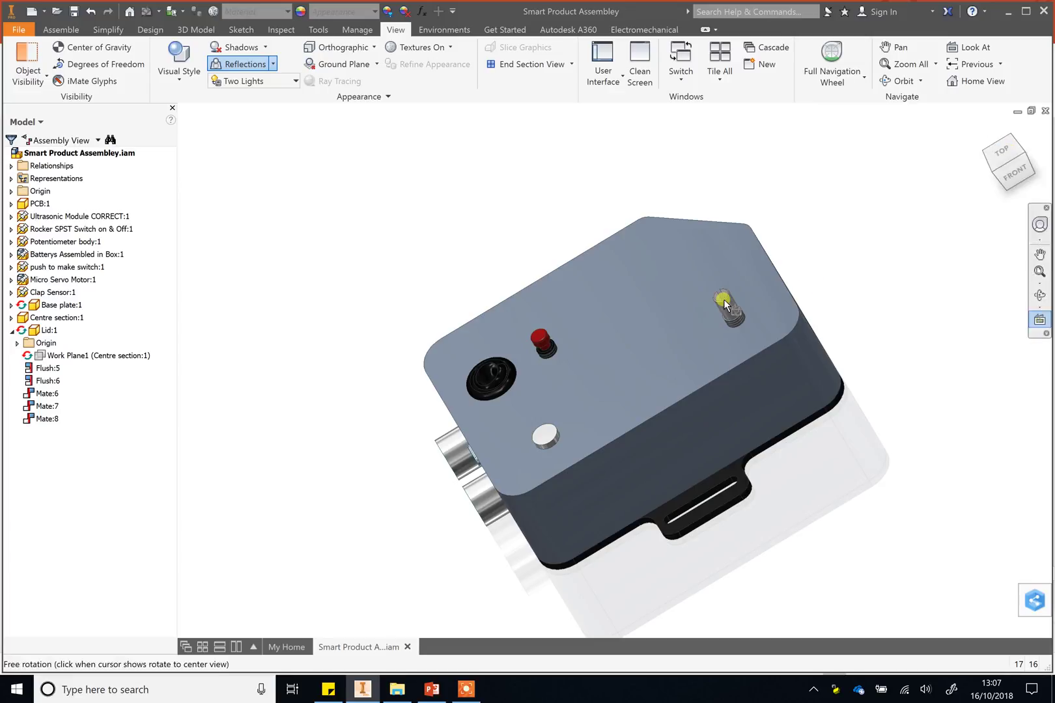
pyautogui.click(1009, 160)
pyautogui.rightClick(1003, 164)
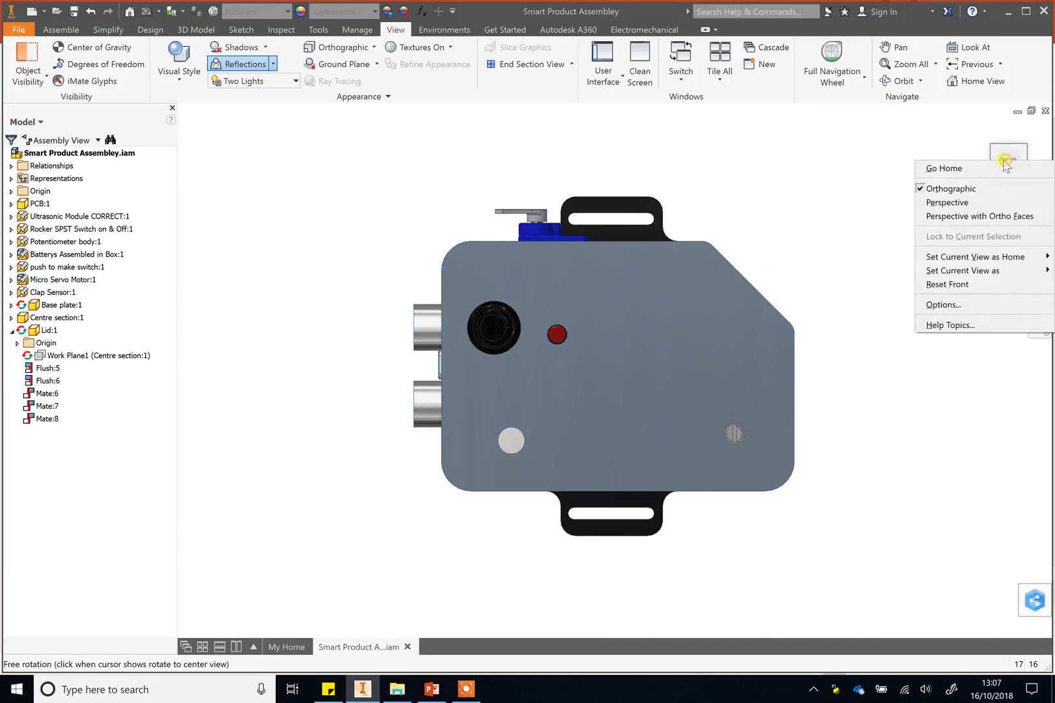
pyautogui.click(772, 185)
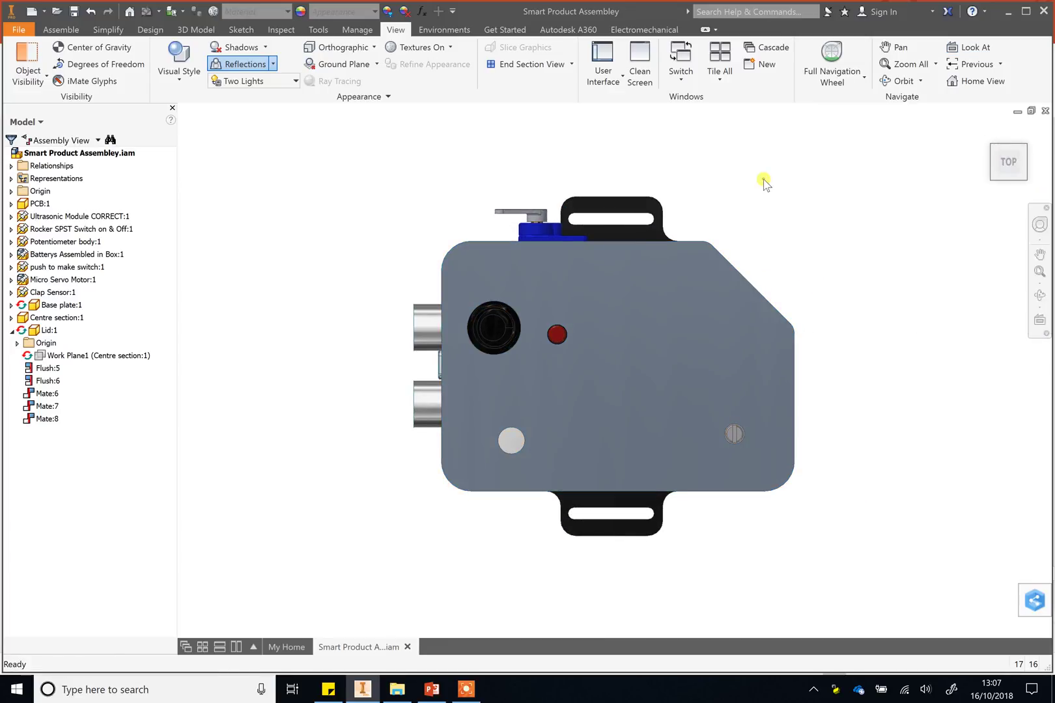
pyautogui.keyDown('shift'); pyautogui.moveTo(937, 283); pyautogui.dragTo(827, 417, button='middle'); pyautogui.keyUp('shift')
pyautogui.click(432, 689)
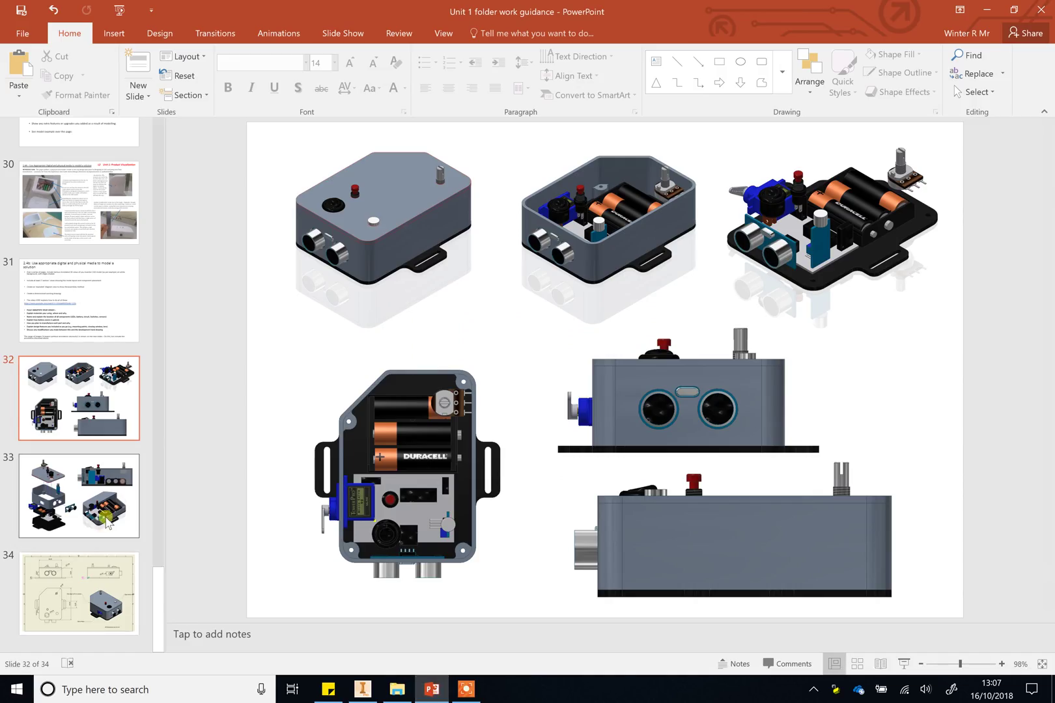
pyautogui.click(72, 468)
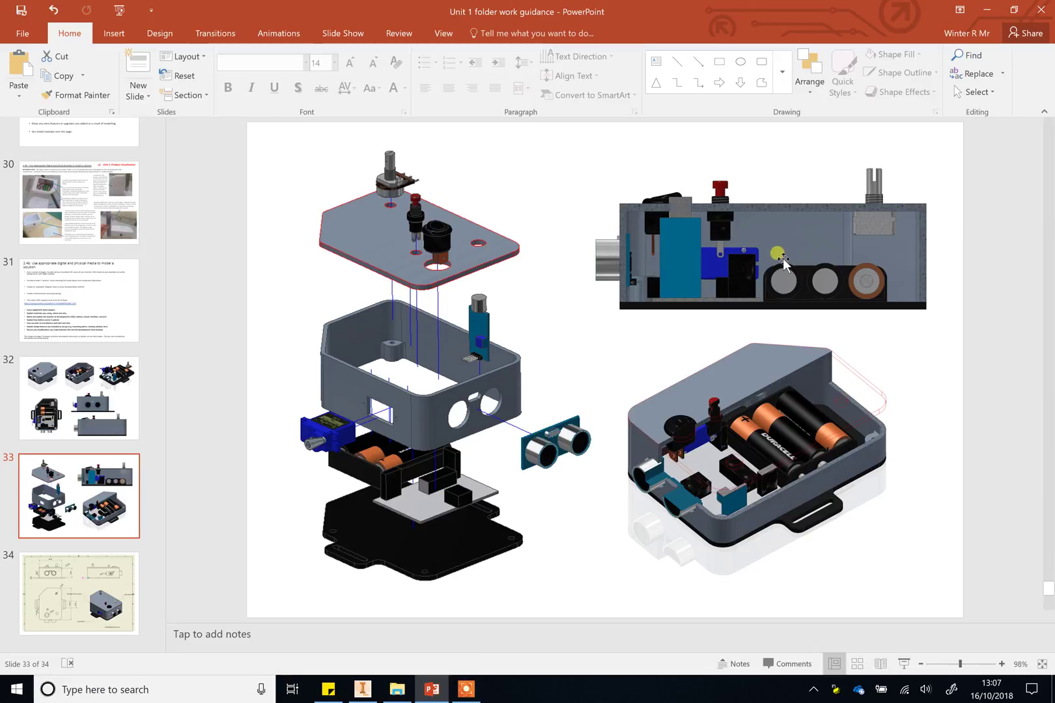
# Start a Half Section View from the View tab's section list.
pyautogui.click(363, 689)
pyautogui.moveTo(660, 252)
pyautogui.keyDown('shift'); pyautogui.mouseDown(button='middle')
pyautogui.moveTo(687, 268)
pyautogui.moveTo(664, 248)
pyautogui.mouseUp(button='middle'); pyautogui.keyUp('shift')
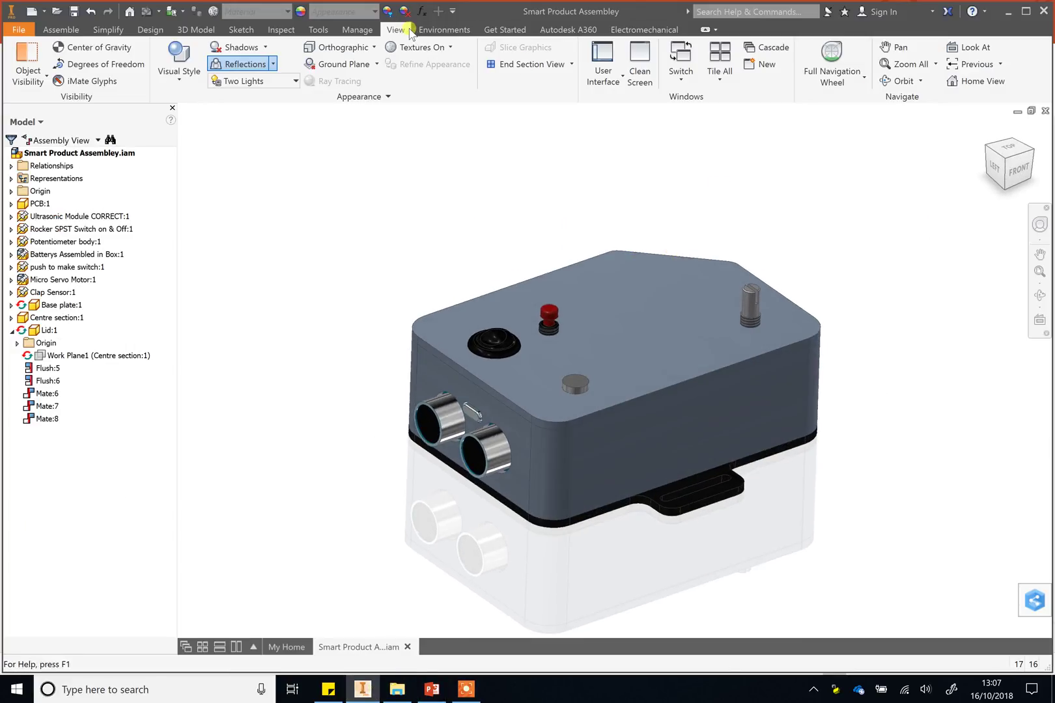
pyautogui.click(572, 64)
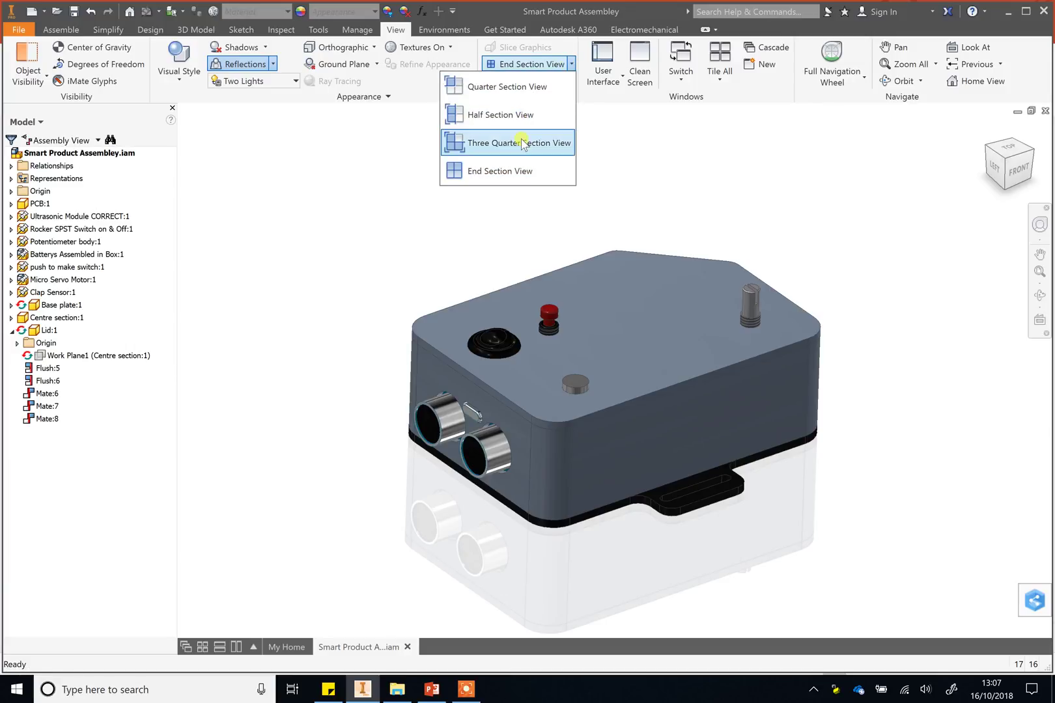
pyautogui.click(535, 115)
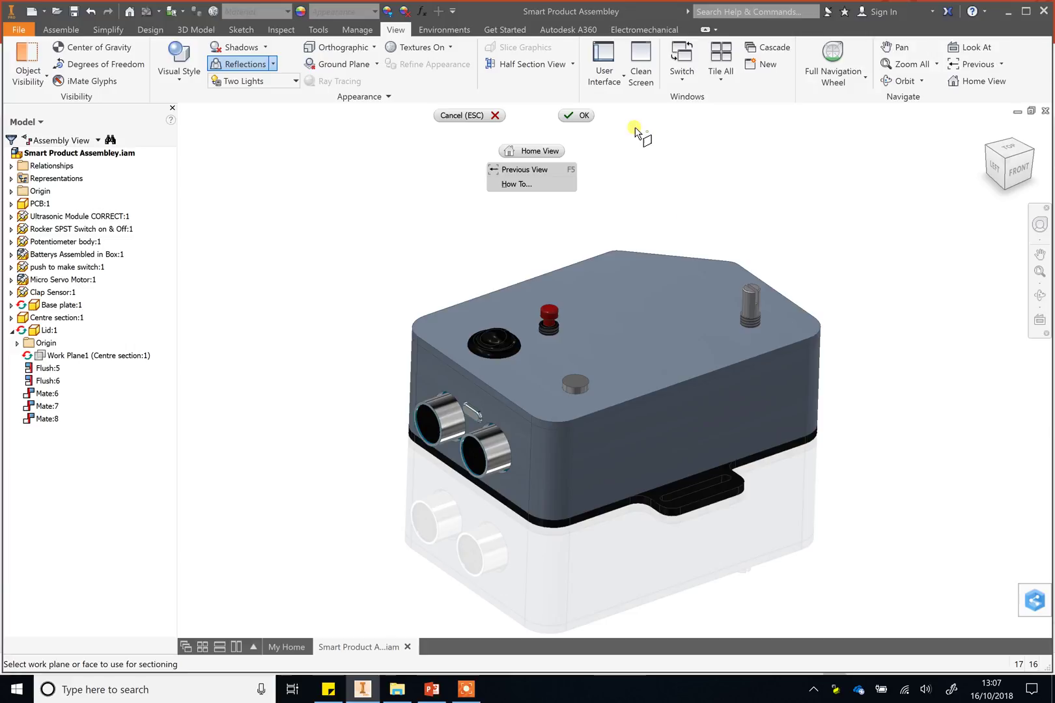
pyautogui.press('Escape')
pyautogui.click(538, 65)
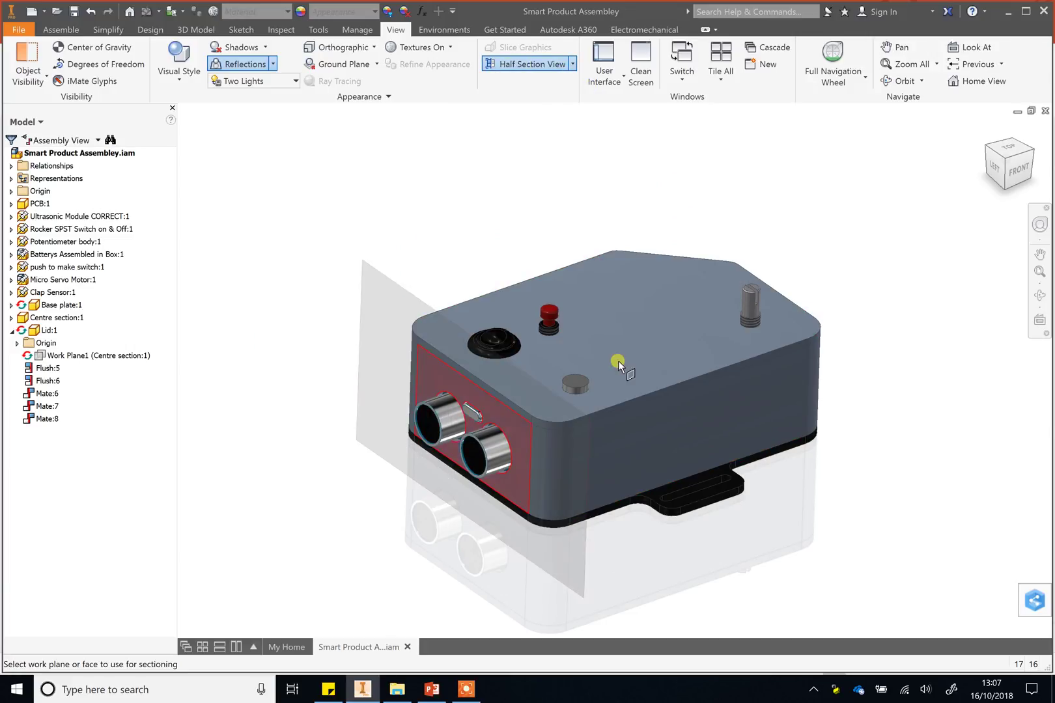
# Cut at the lid's front face, offset the plane inward, and inspect the sectioned interior.
pyautogui.click(747, 428)
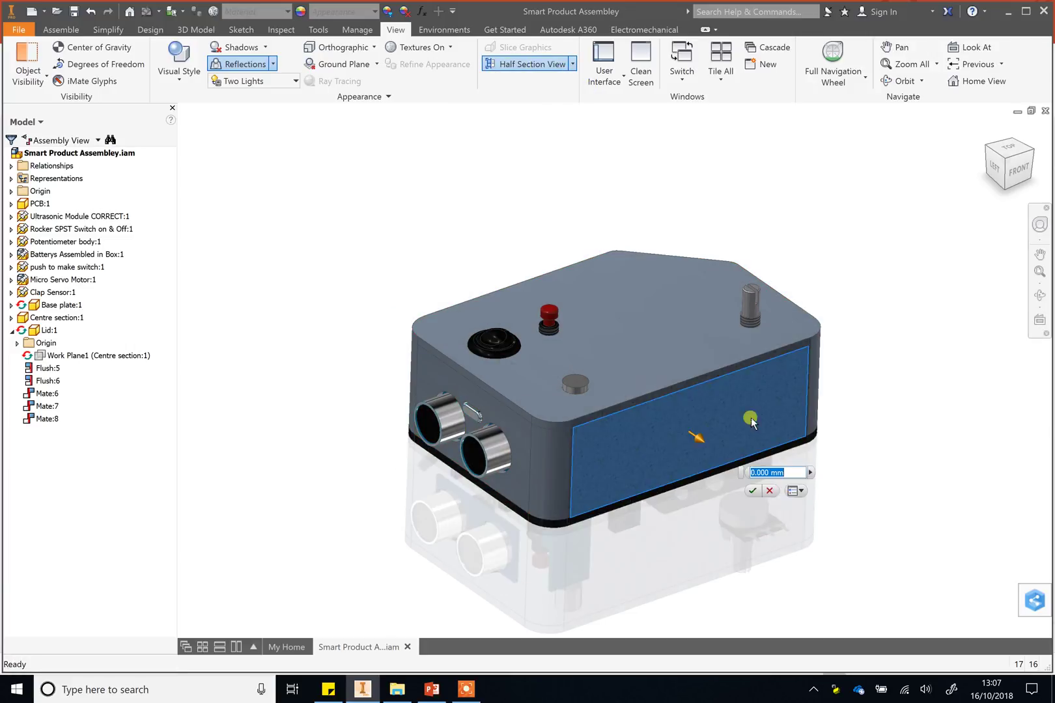
pyautogui.moveTo(702, 441); pyautogui.dragTo(630, 390)
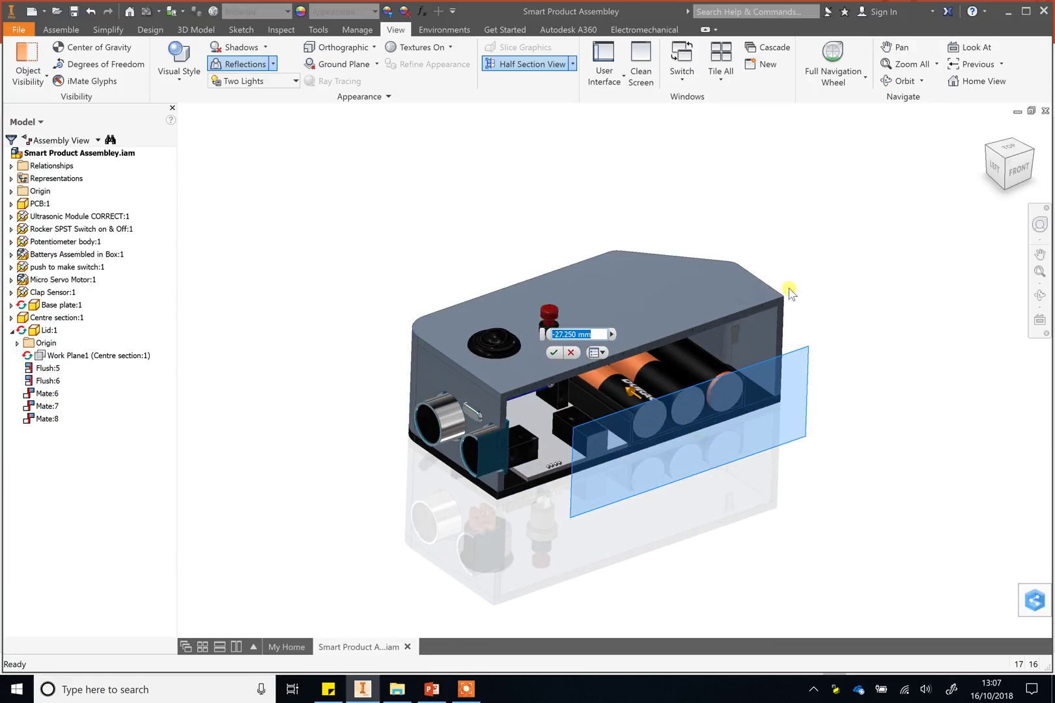
pyautogui.press('Return')
pyautogui.keyDown('shift'); pyautogui.moveTo(864, 414); pyautogui.dragTo(737, 427, button='middle'); pyautogui.keyUp('shift')
pyautogui.scroll(3, 737, 428)
pyautogui.scroll(-3, 810, 420)
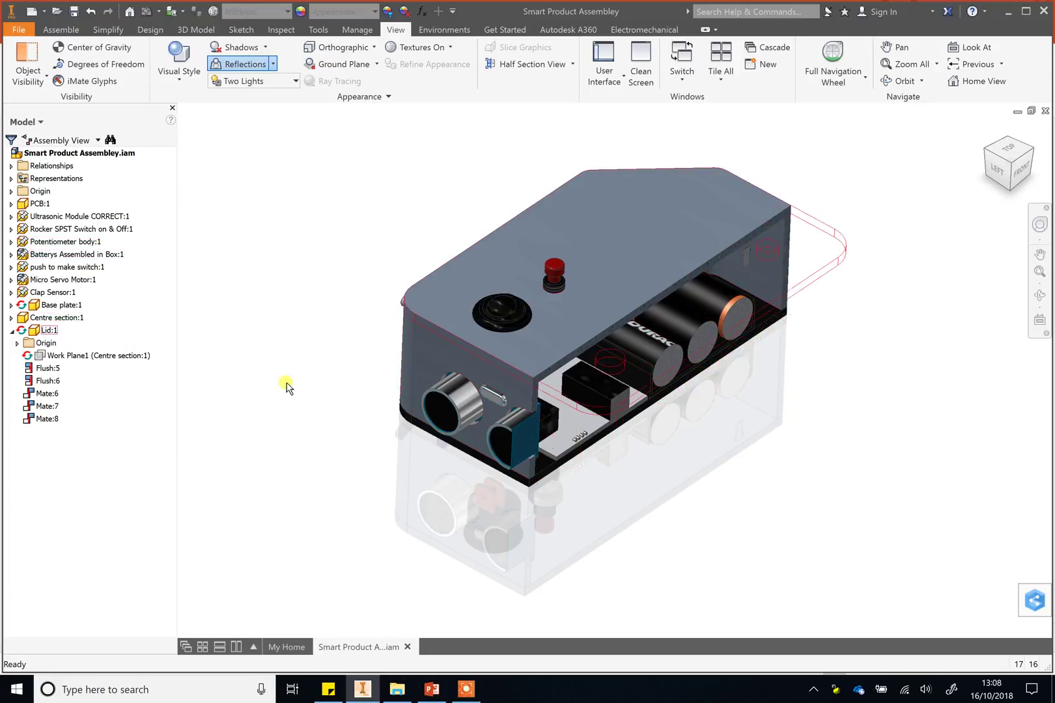
pyautogui.moveTo(864, 352)
pyautogui.keyDown('shift'); pyautogui.mouseDown(button='middle')
pyautogui.moveTo(808, 337)
pyautogui.moveTo(836, 330)
pyautogui.moveTo(768, 309)
pyautogui.moveTo(756, 323)
pyautogui.moveTo(855, 329)
pyautogui.mouseUp(button='middle'); pyautogui.keyUp('shift')
pyautogui.press('F6')
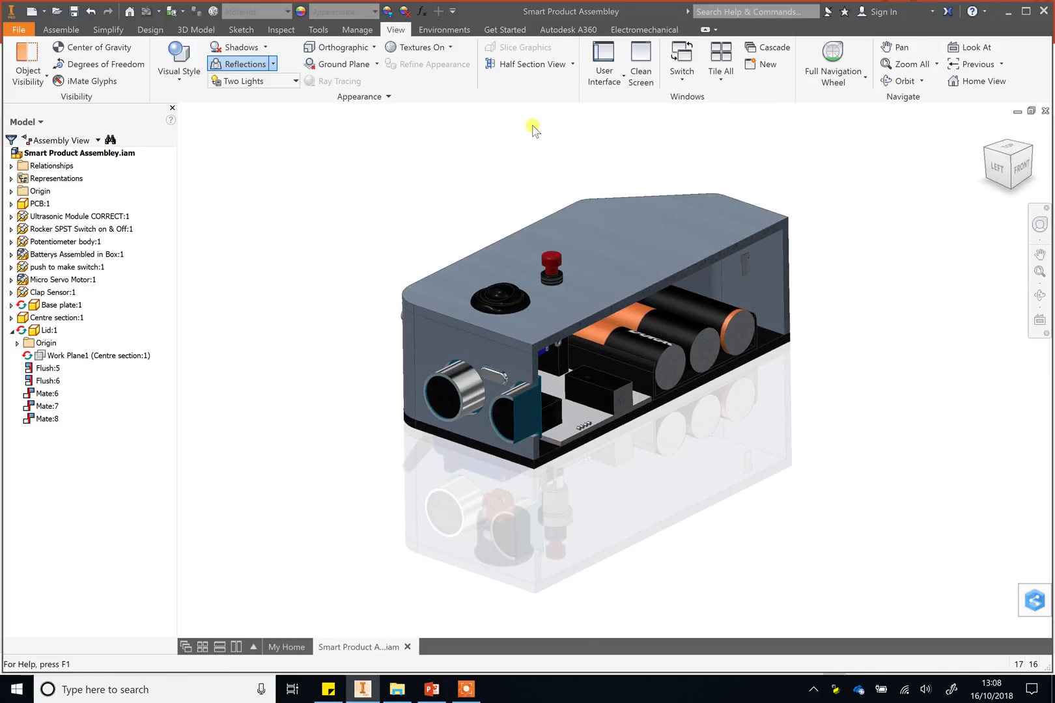
# Replace the half section with a three-quarter section, offsetting the first cut through the side face.
pyautogui.click(574, 65)
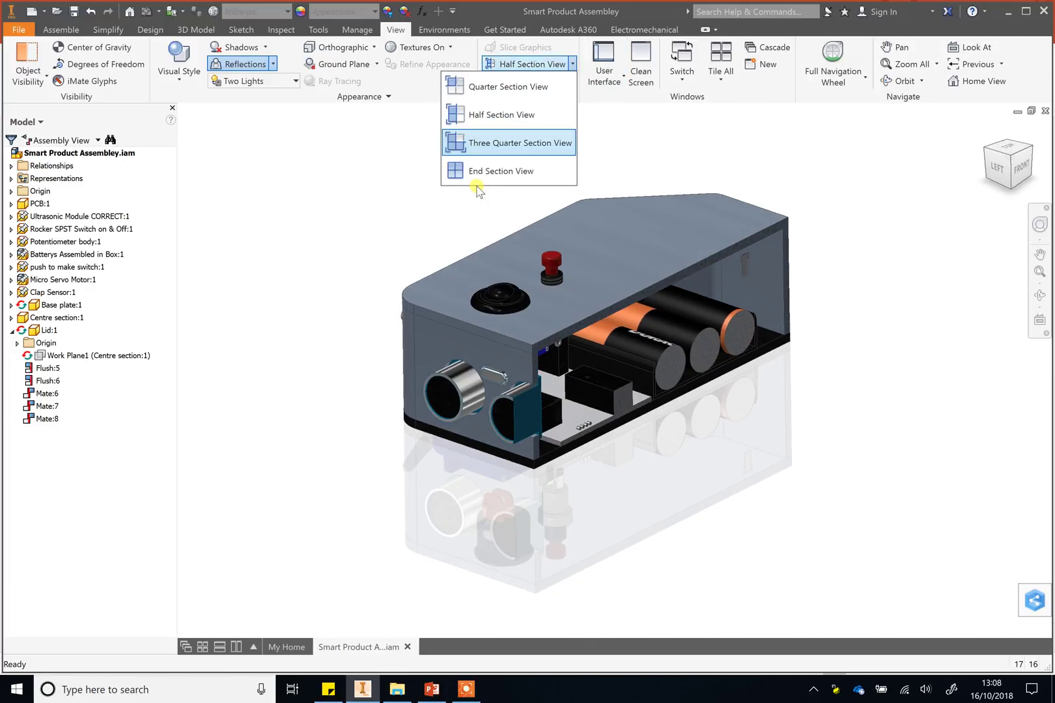
pyautogui.click(515, 173)
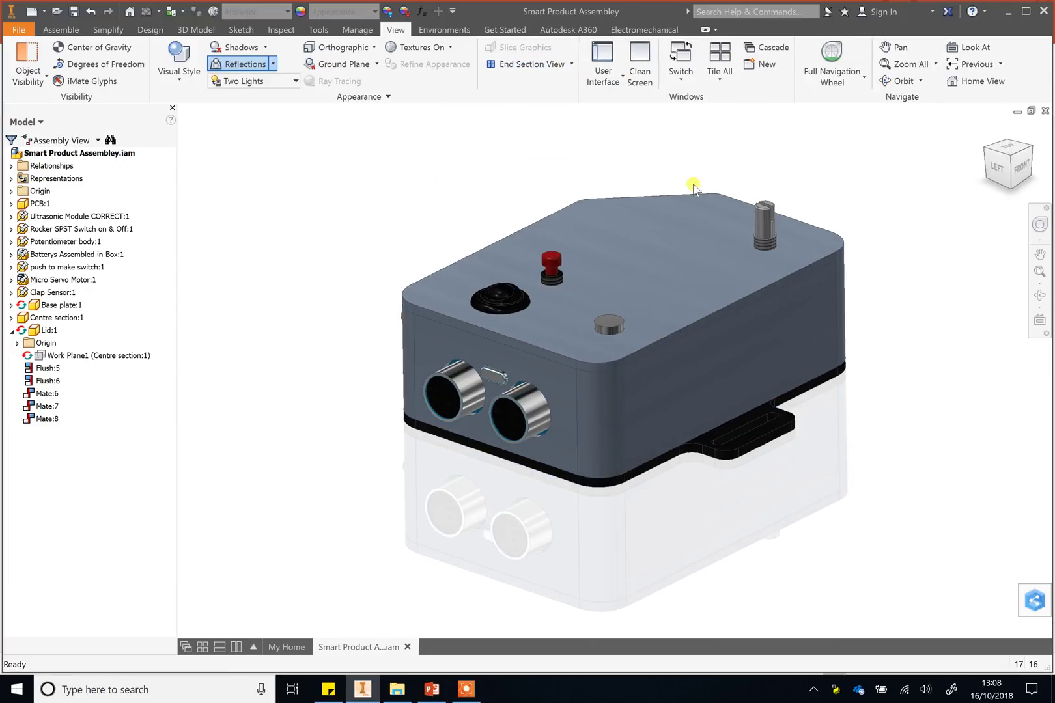
pyautogui.click(572, 64)
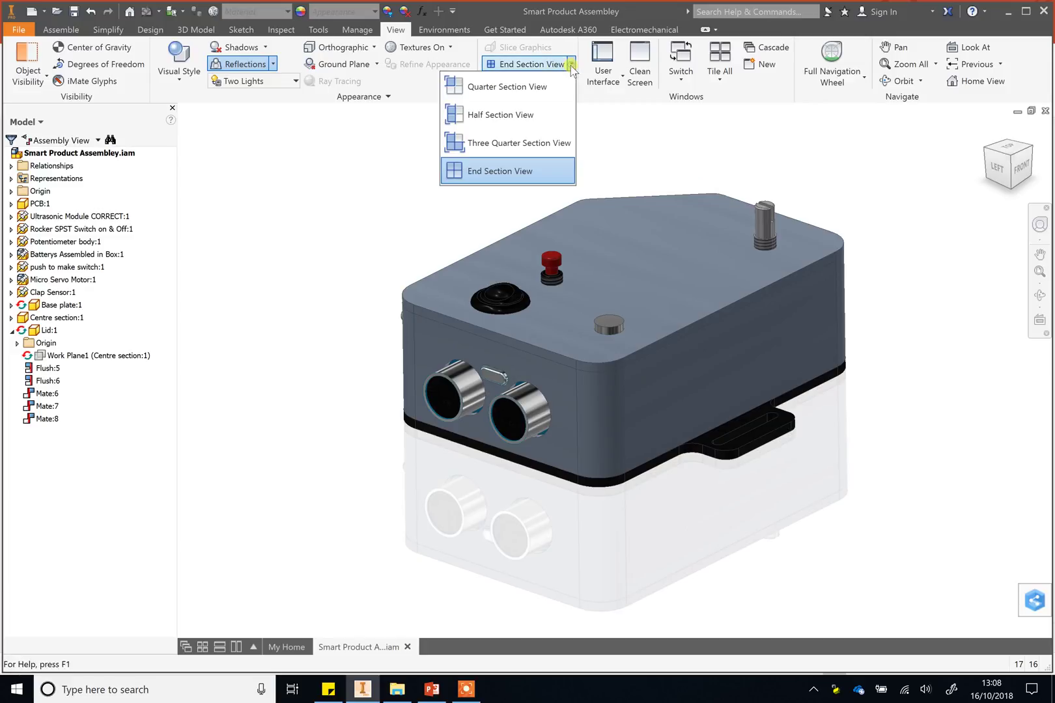
pyautogui.click(515, 145)
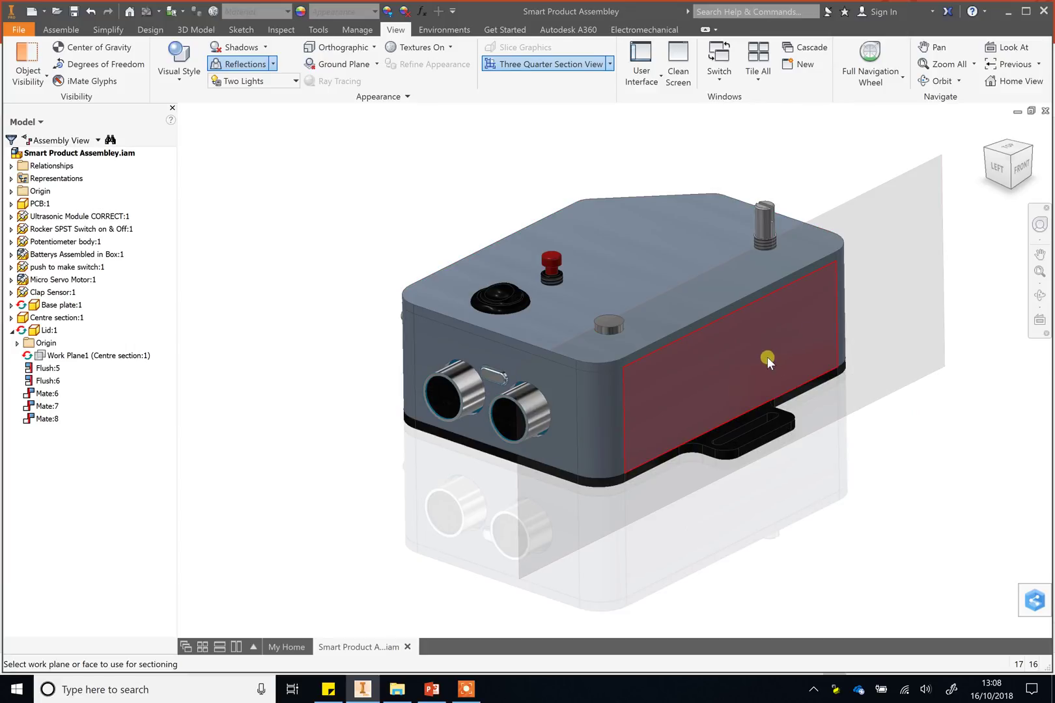
pyautogui.click(753, 385)
pyautogui.moveTo(748, 381); pyautogui.dragTo(611, 349)
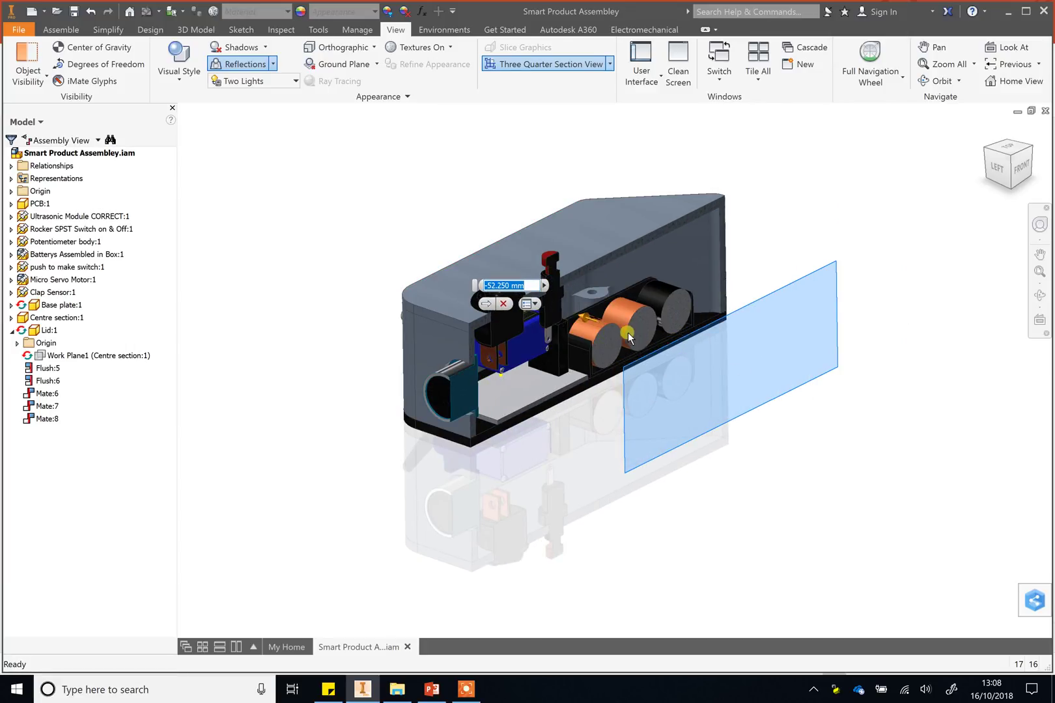
pyautogui.click(622, 329)
# Push the second cut down through the lid and orbit to view the interior.
pyautogui.click(654, 275)
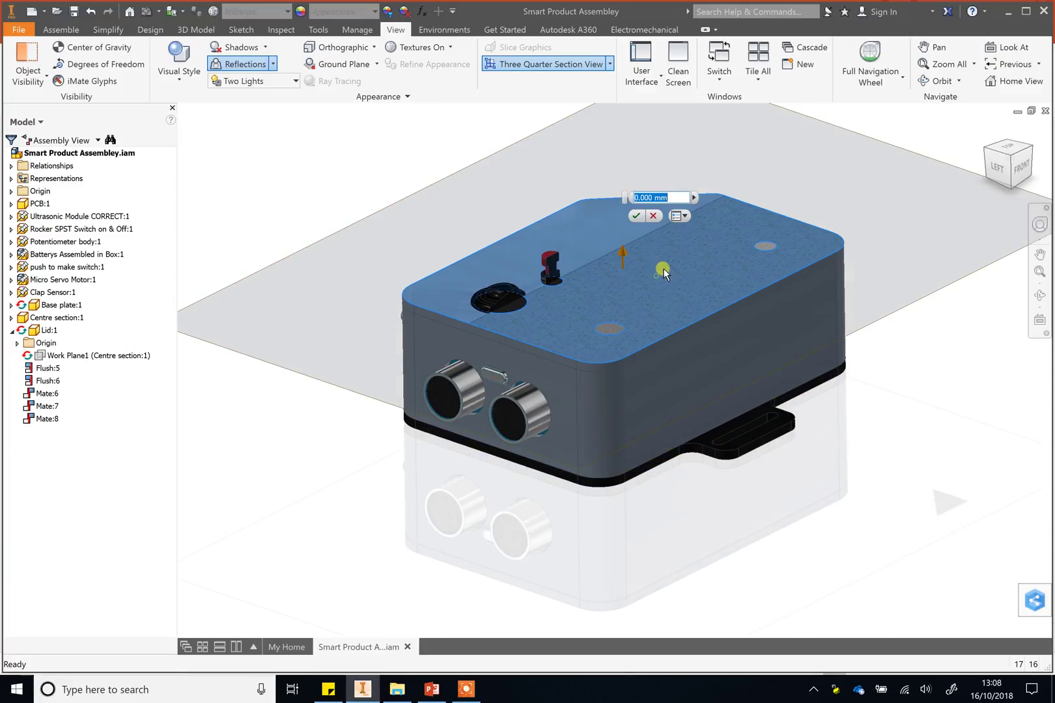
pyautogui.moveTo(622, 267); pyautogui.dragTo(618, 294)
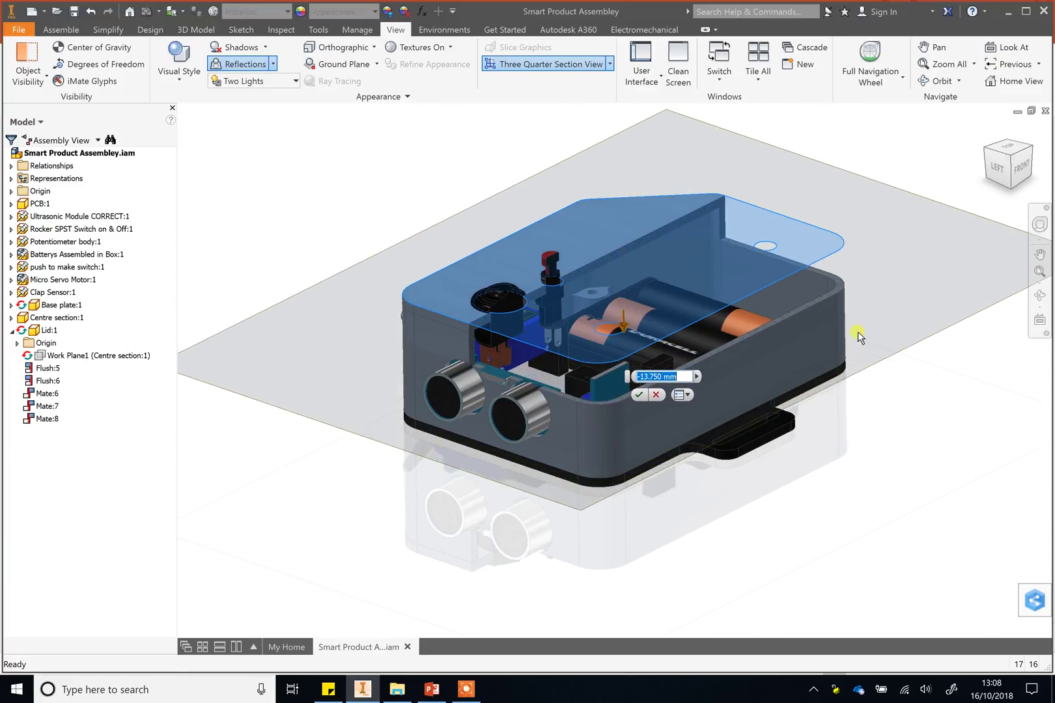
pyautogui.click(645, 396)
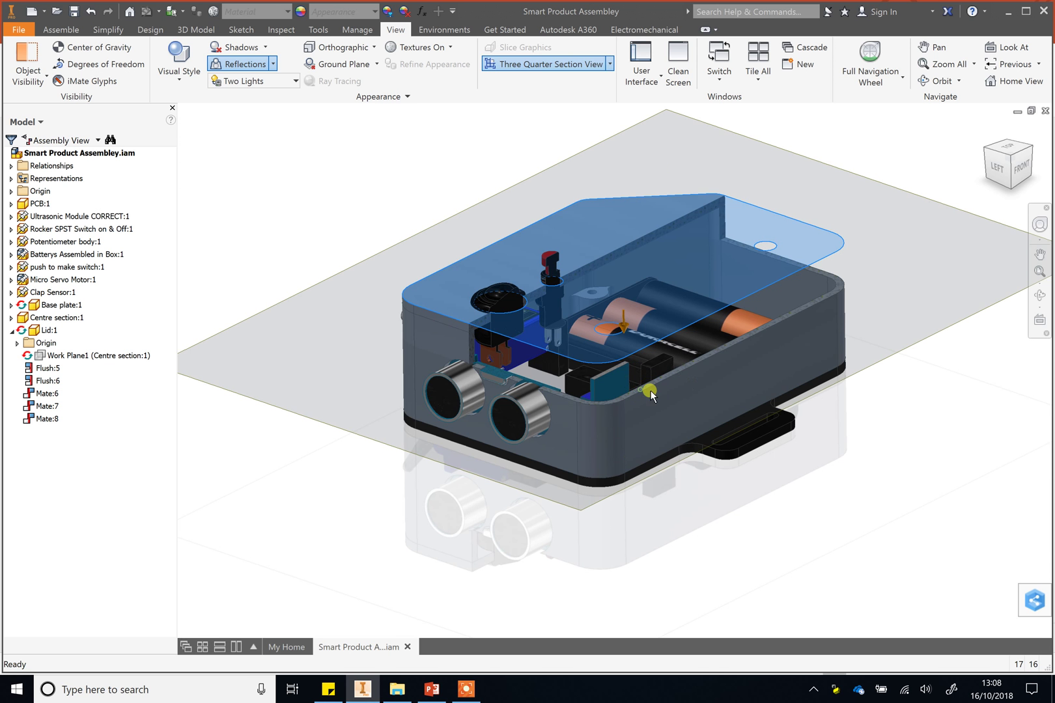
pyautogui.keyDown('shift'); pyautogui.moveTo(769, 450); pyautogui.dragTo(684, 523, button='middle'); pyautogui.keyUp('shift')
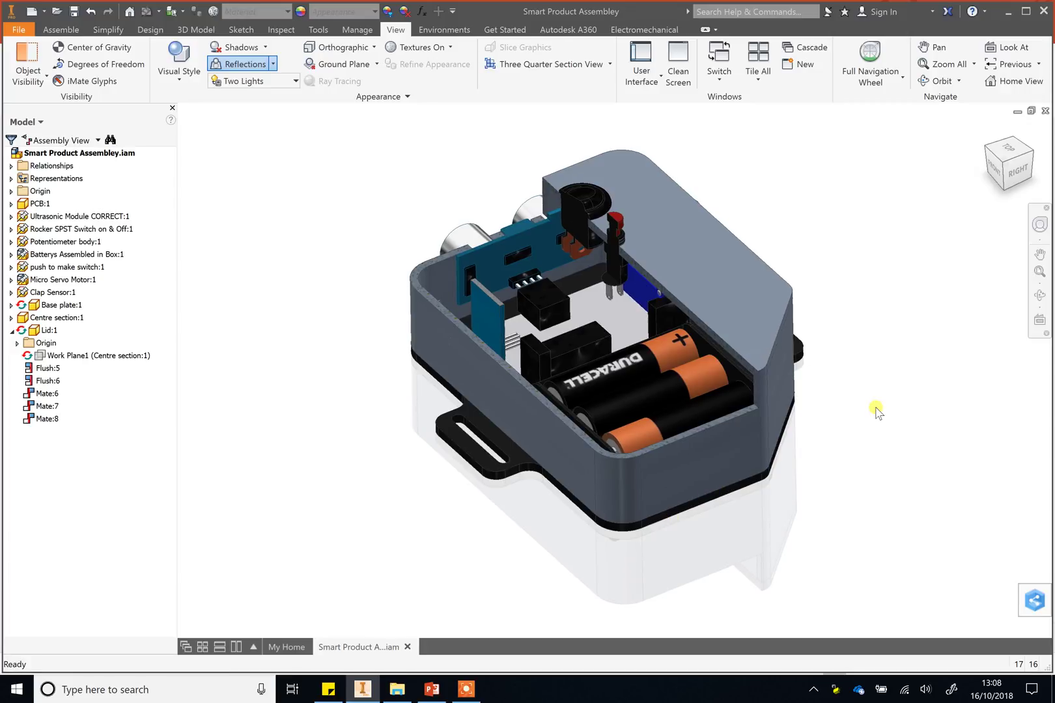
pyautogui.keyDown('shift'); pyautogui.moveTo(636, 454); pyautogui.dragTo(789, 447, button='middle'); pyautogui.keyUp('shift')
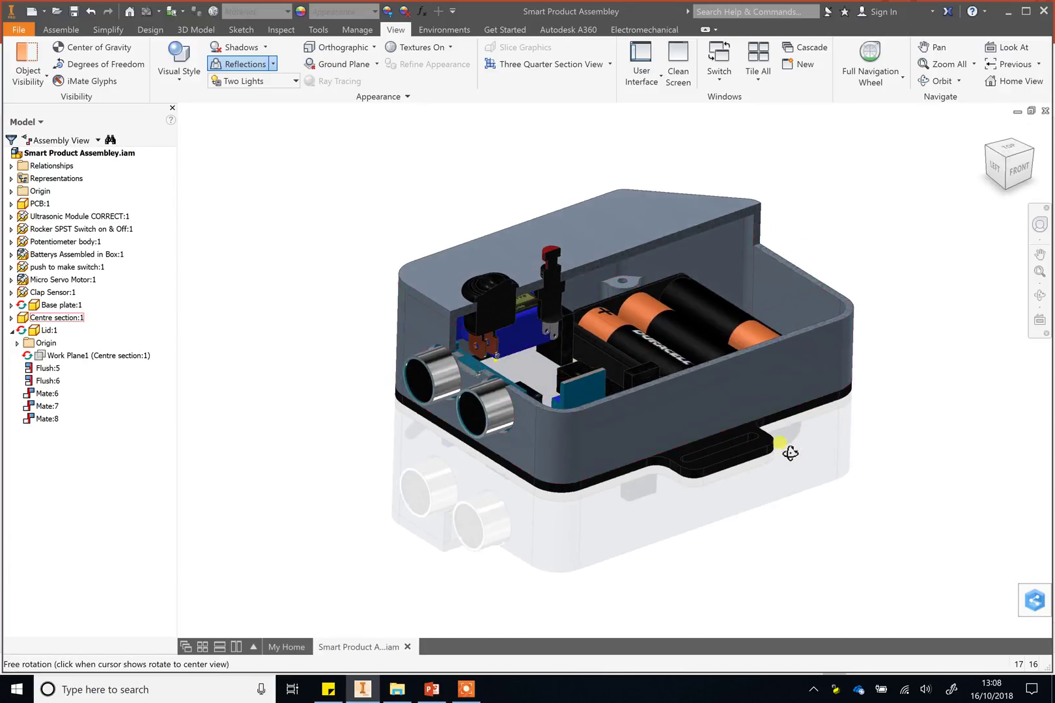
# End the section view so the enclosure appears whole, glancing at PowerPoint.
pyautogui.click(609, 64)
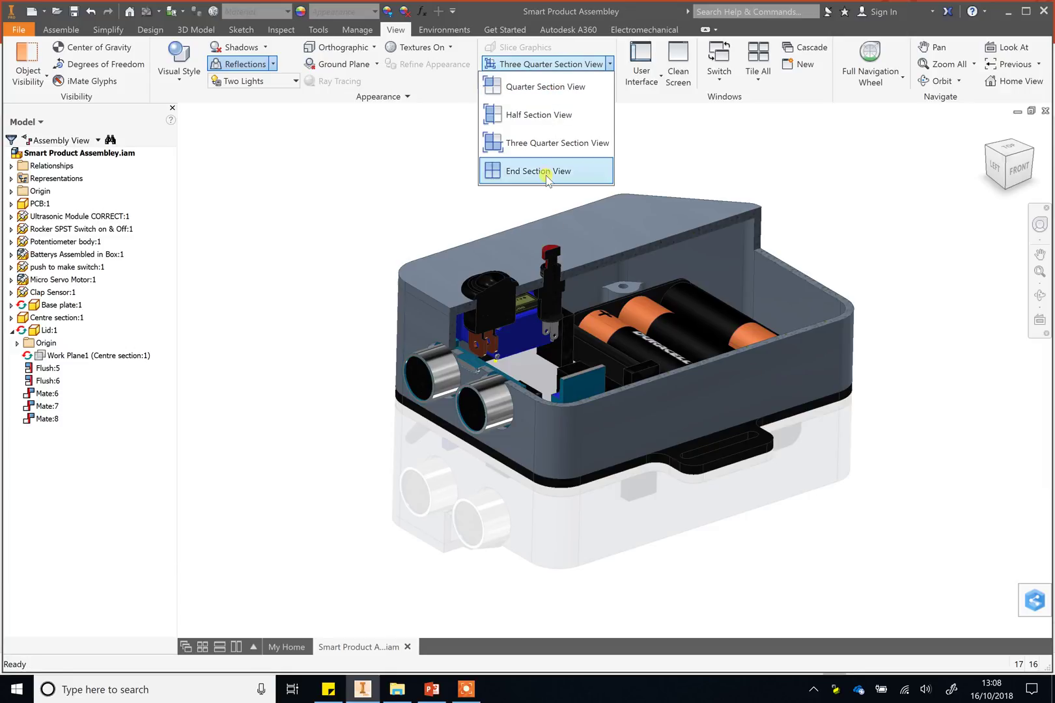
pyautogui.click(539, 171)
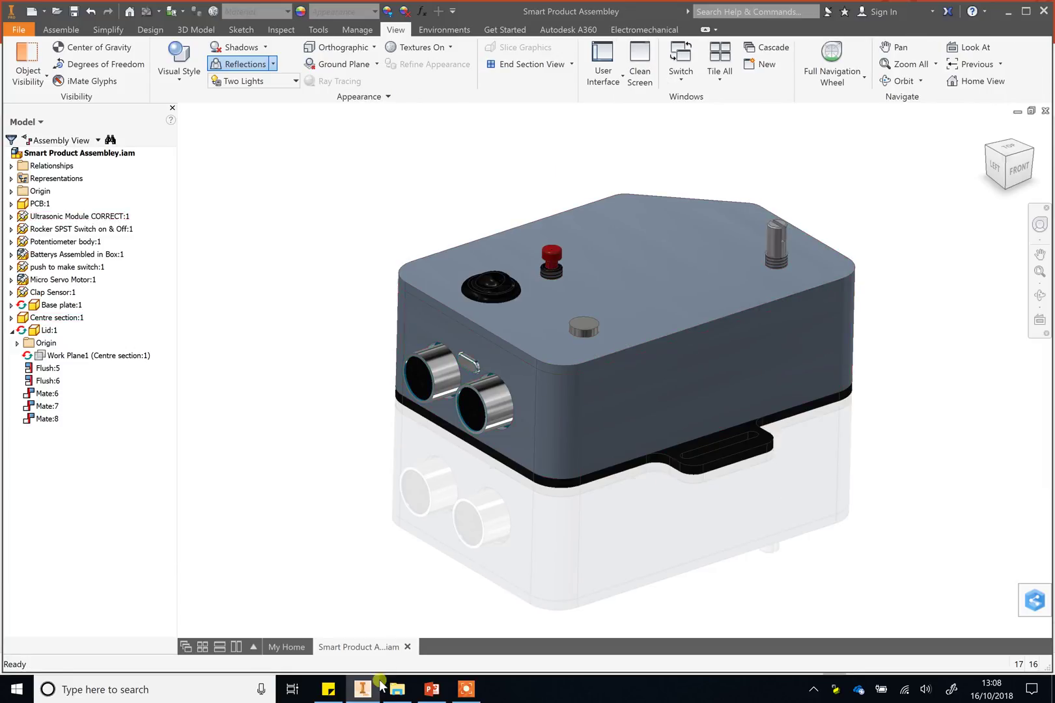
pyautogui.click(430, 691)
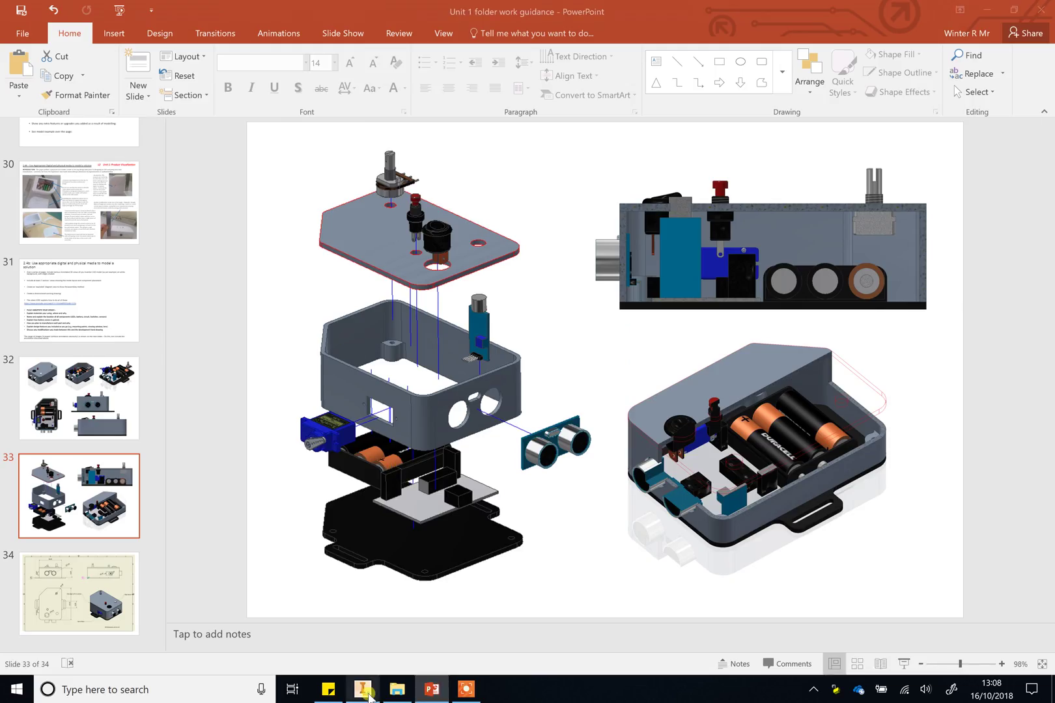
pyautogui.click(363, 690)
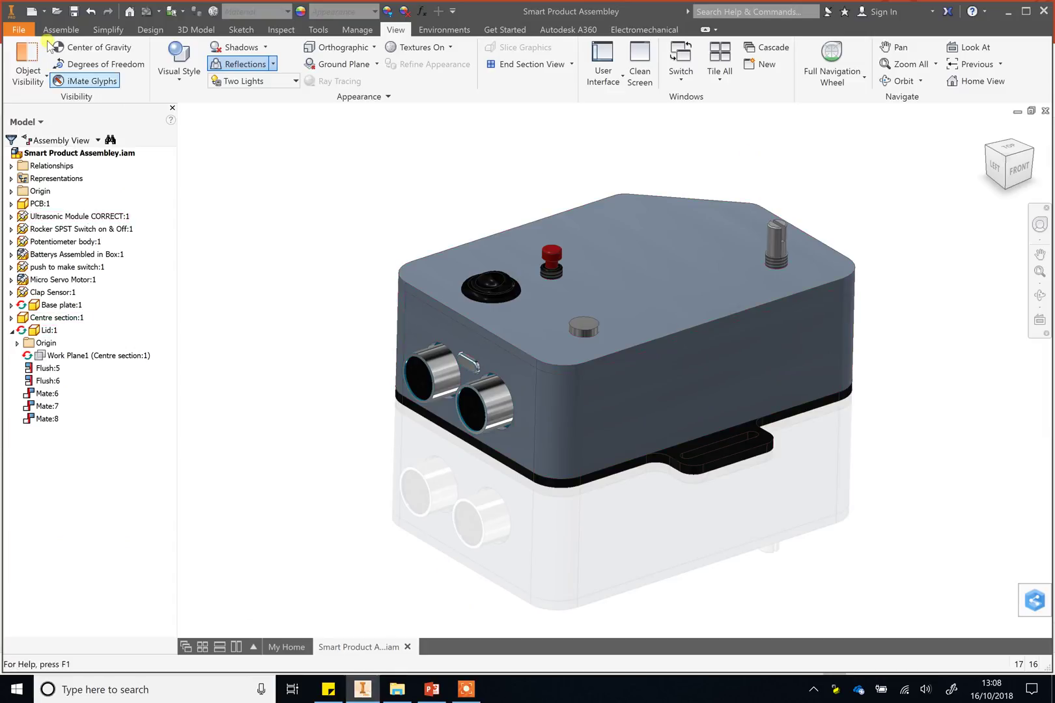
# Start a new presentation and insert Smart Product Assembley, accepting the unsaved-file and search-path prompts.
pyautogui.click(21, 30)
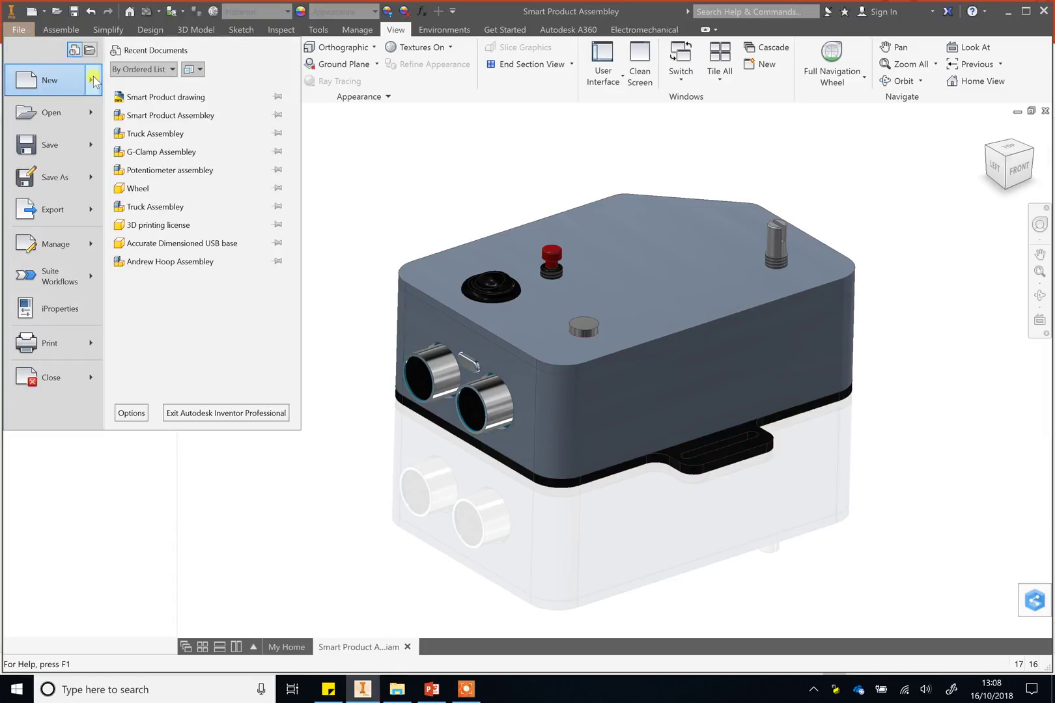
pyautogui.moveTo(91, 79)
pyautogui.click(194, 236)
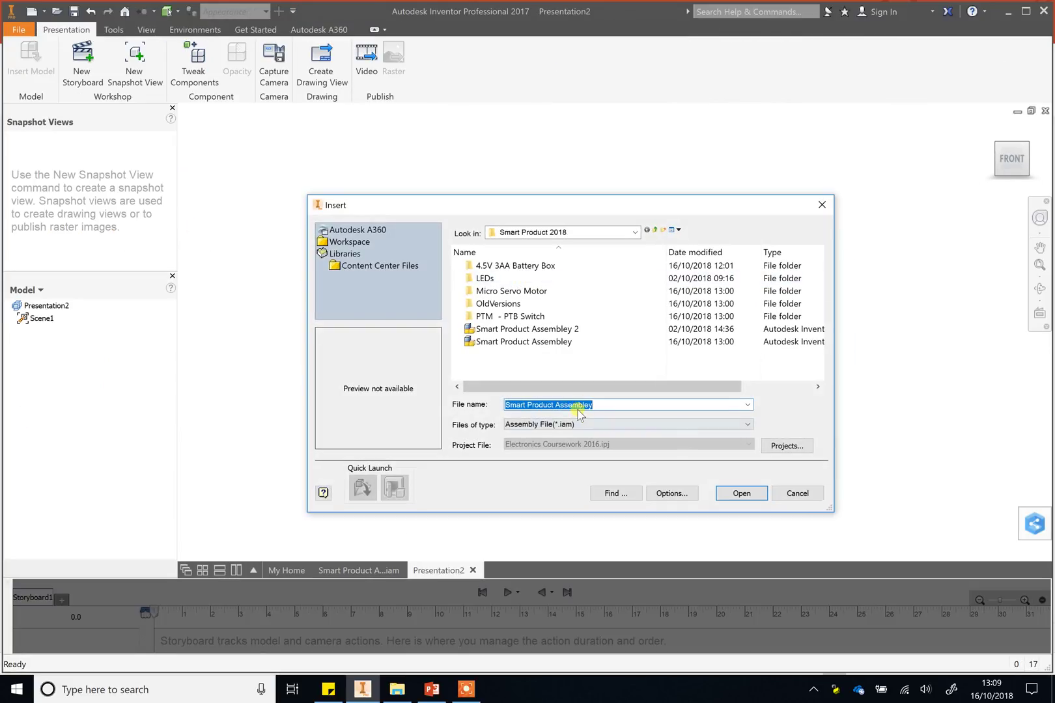
pyautogui.click(761, 498)
pyautogui.click(679, 397)
pyautogui.click(575, 331)
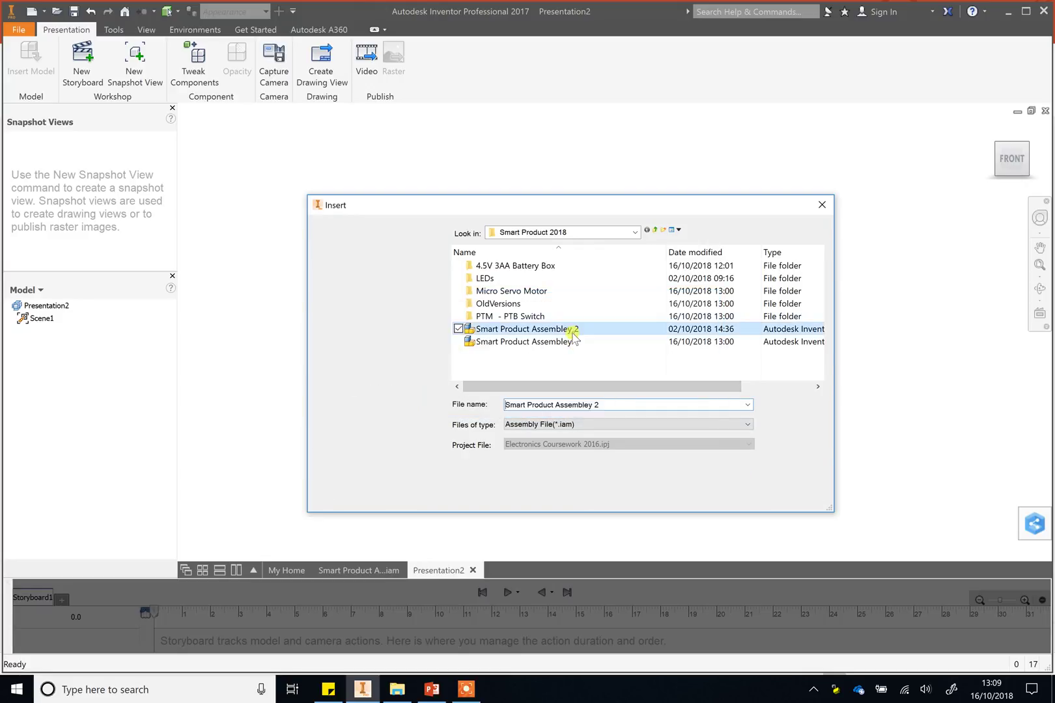
pyautogui.click(561, 343)
pyautogui.click(742, 493)
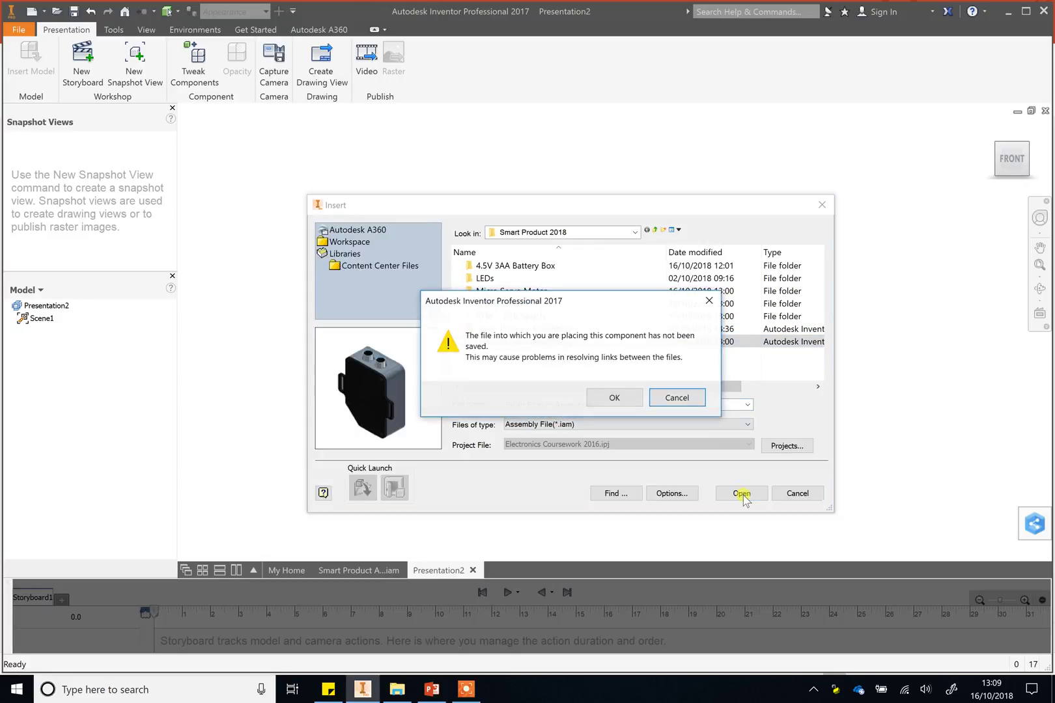
pyautogui.click(613, 397)
pyautogui.click(490, 409)
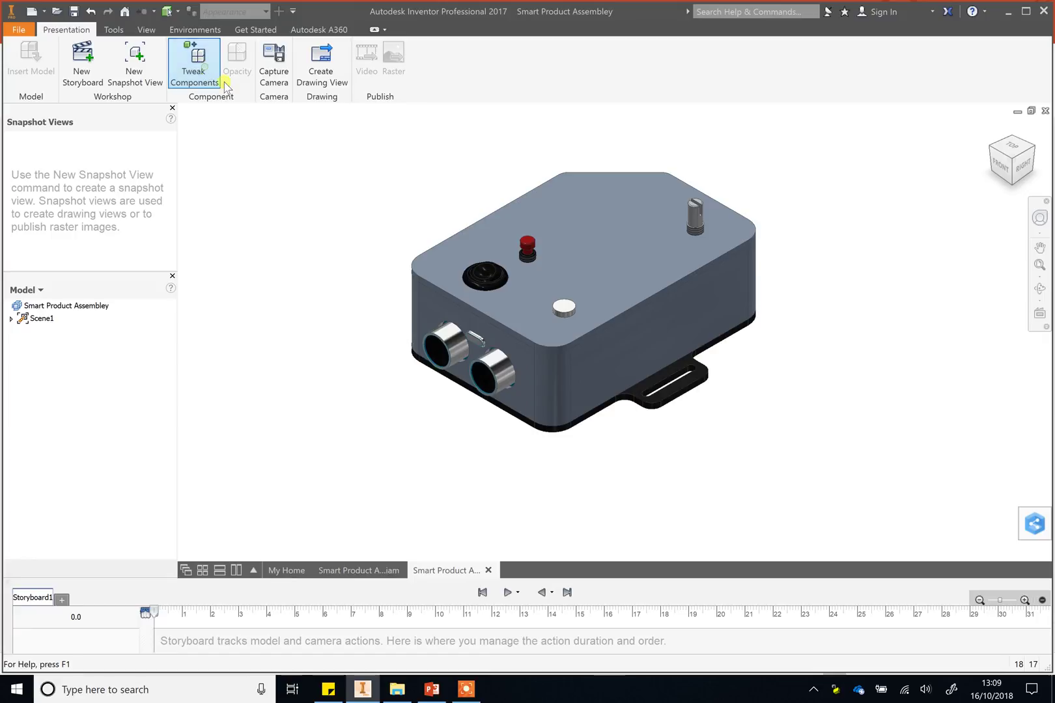
# Tweak the lid upward off the box.
pyautogui.click(206, 69)
pyautogui.moveTo(827, 348); pyautogui.dragTo(807, 409, button='middle')
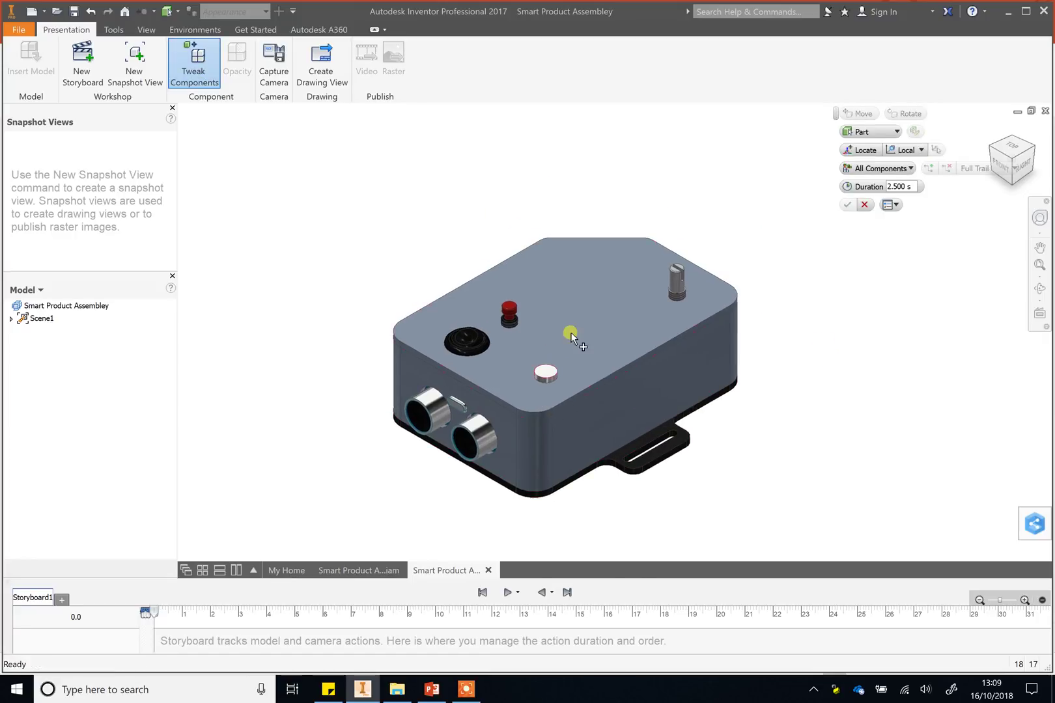
pyautogui.click(570, 297)
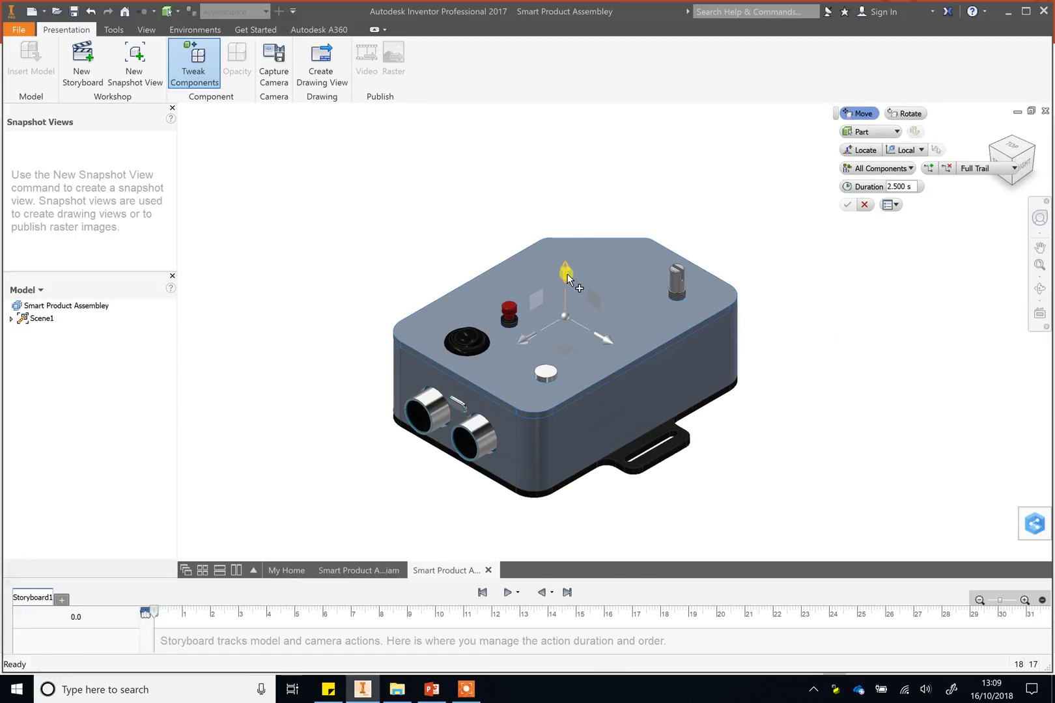
pyautogui.moveTo(567, 268); pyautogui.dragTo(568, 103)
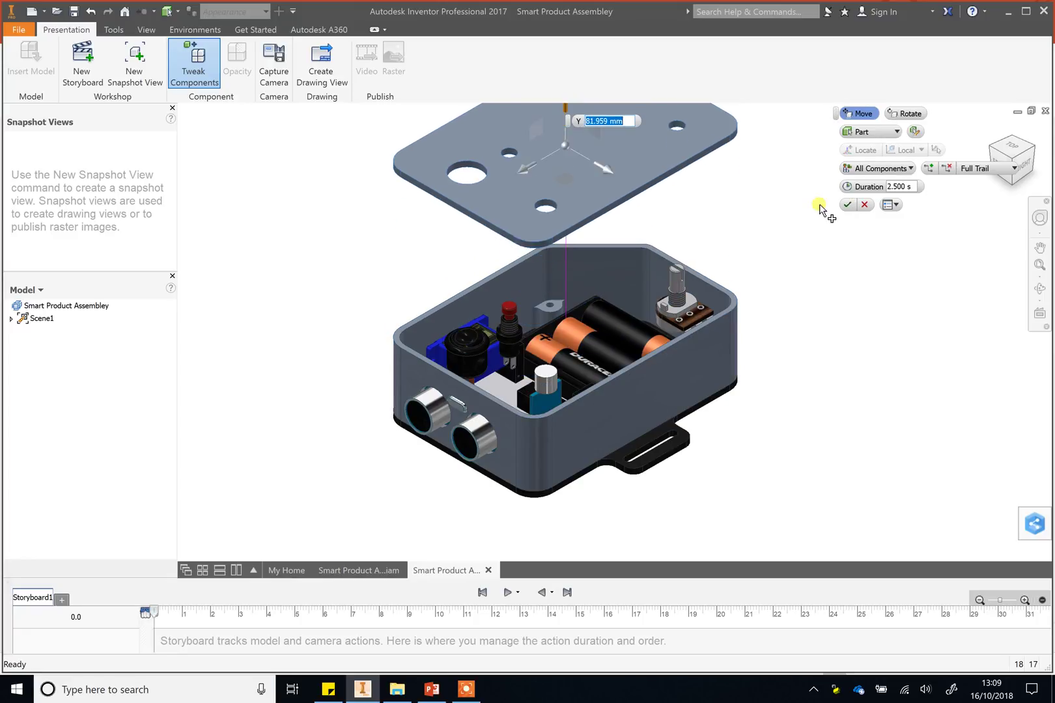
pyautogui.click(847, 204)
pyautogui.scroll(-3, 806, 305)
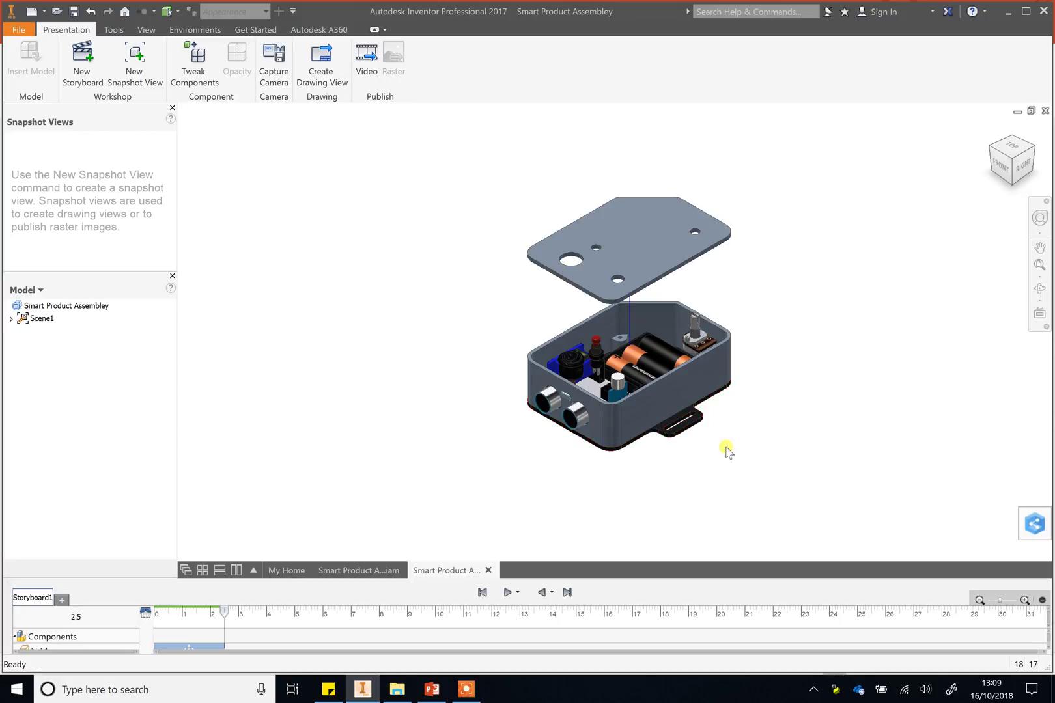
# Tweak the base plate down below the box and shift it sideways.
pyautogui.click(193, 62)
pyautogui.moveTo(629, 342); pyautogui.dragTo(649, 482)
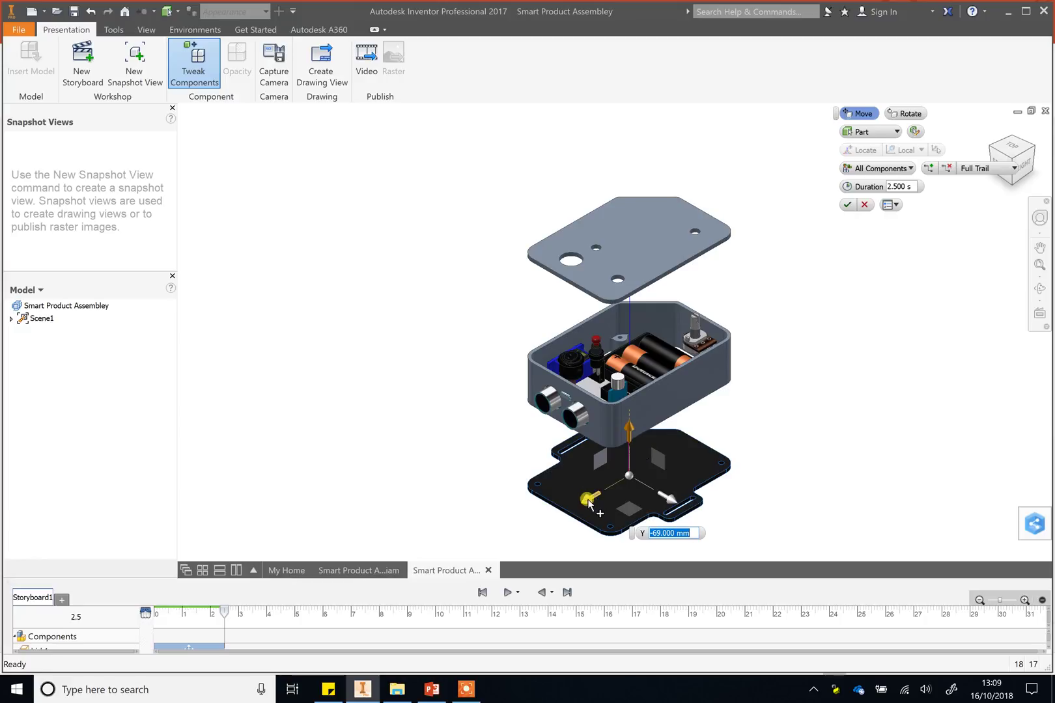
pyautogui.moveTo(589, 504); pyautogui.dragTo(501, 533)
pyautogui.click(845, 205)
pyautogui.keyDown('shift'); pyautogui.moveTo(824, 243); pyautogui.dragTo(765, 410, button='middle'); pyautogui.keyUp('shift')
pyautogui.keyDown('shift'); pyautogui.moveTo(850, 290); pyautogui.dragTo(645, 335, button='middle'); pyautogui.keyUp('shift')
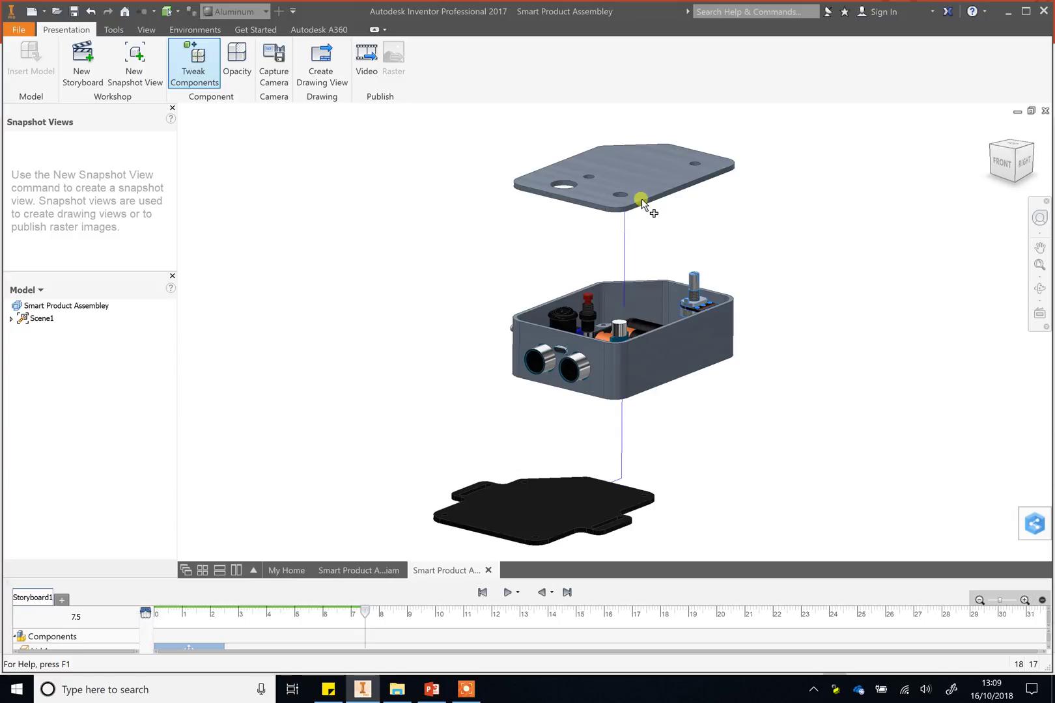
# Tweak the knob up above the box.
pyautogui.click(188, 69)
pyautogui.click(695, 299)
pyautogui.moveTo(701, 246); pyautogui.dragTo(707, 206)
pyautogui.click(847, 205)
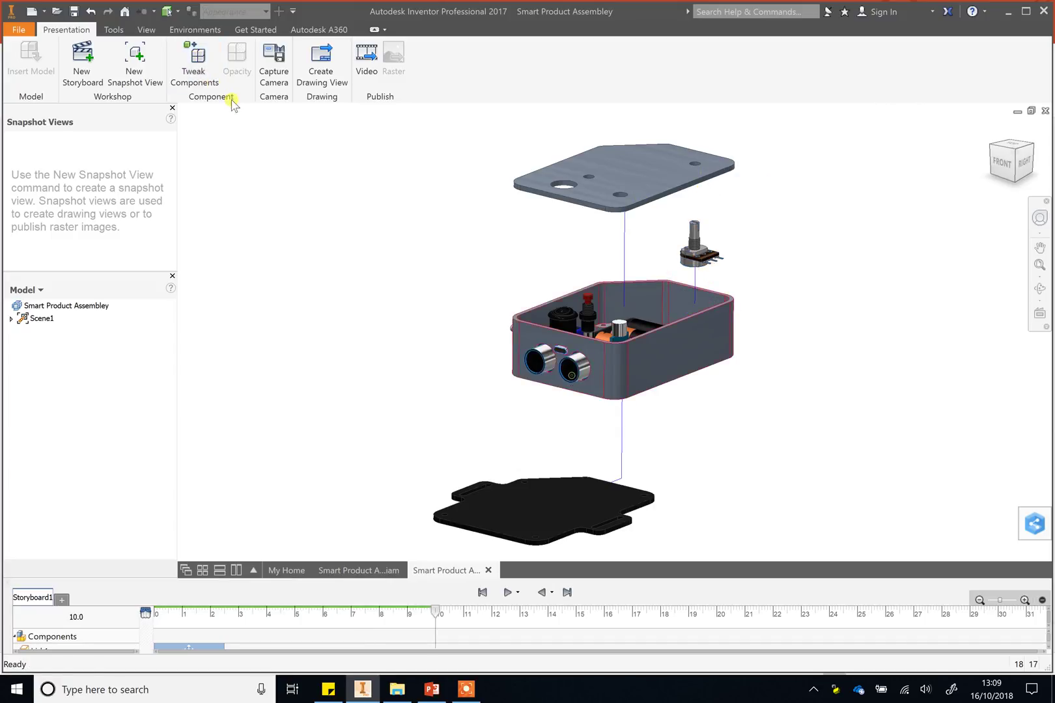
# Pull the ultrasonic sensor out in front of the box and orbit the exploded assembly.
pyautogui.click(213, 86)
pyautogui.click(565, 368)
pyautogui.click(527, 380)
pyautogui.moveTo(454, 399); pyautogui.dragTo(433, 410)
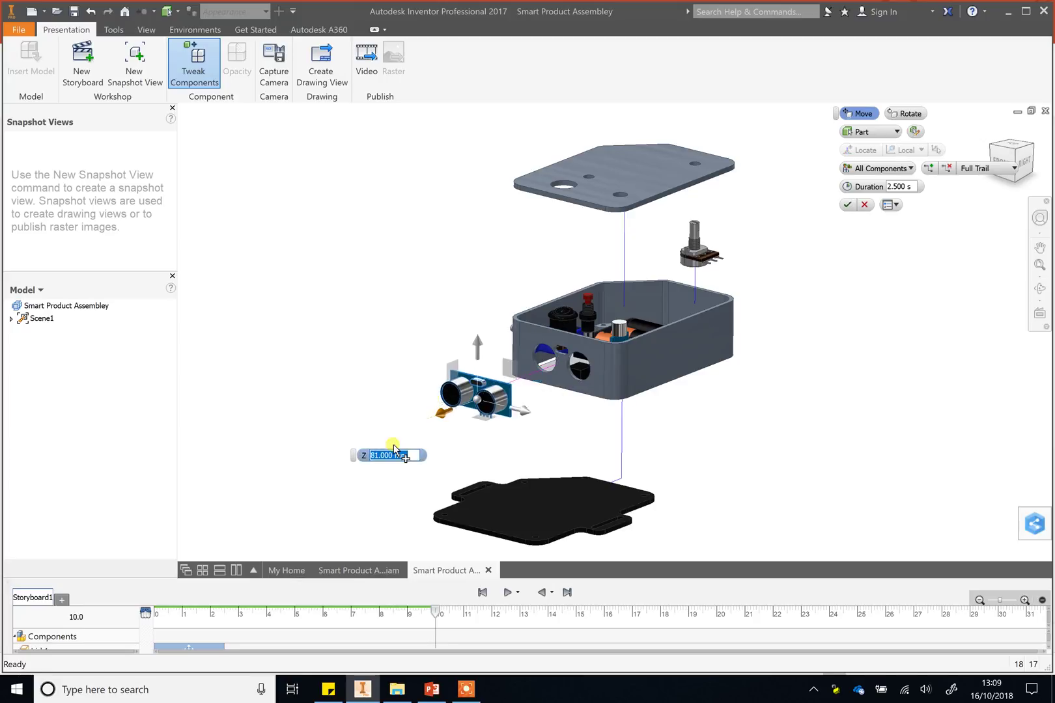
pyautogui.click(846, 205)
pyautogui.press('F4')
pyautogui.moveTo(822, 302); pyautogui.dragTo(766, 341)
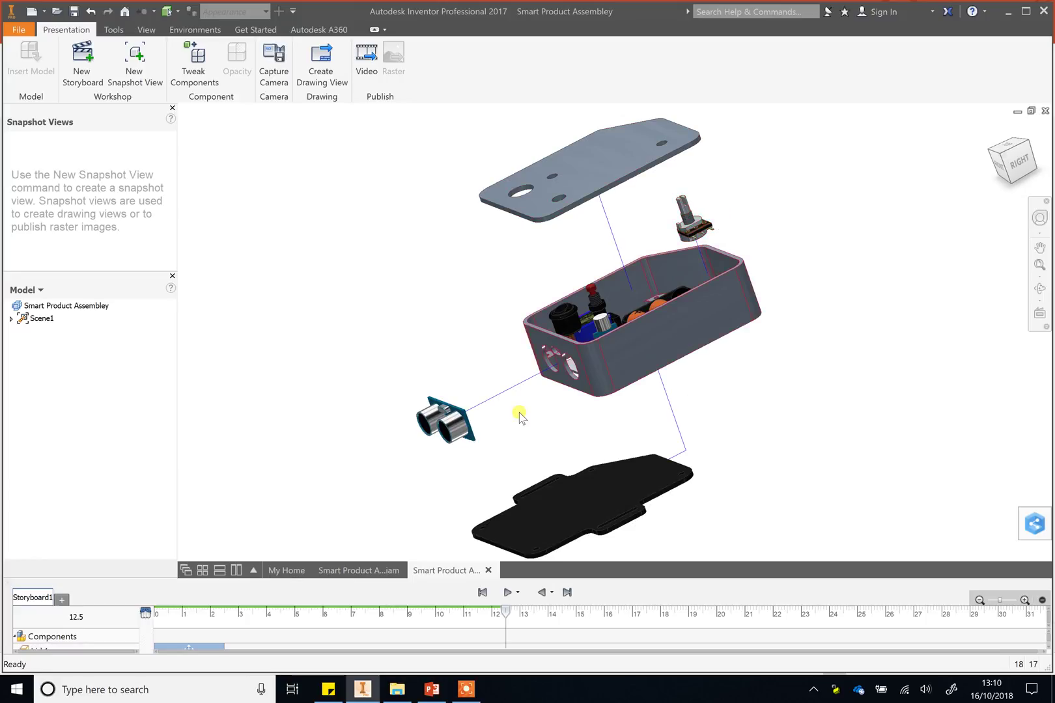
pyautogui.press('F4')
pyautogui.moveTo(521, 420); pyautogui.dragTo(589, 394)
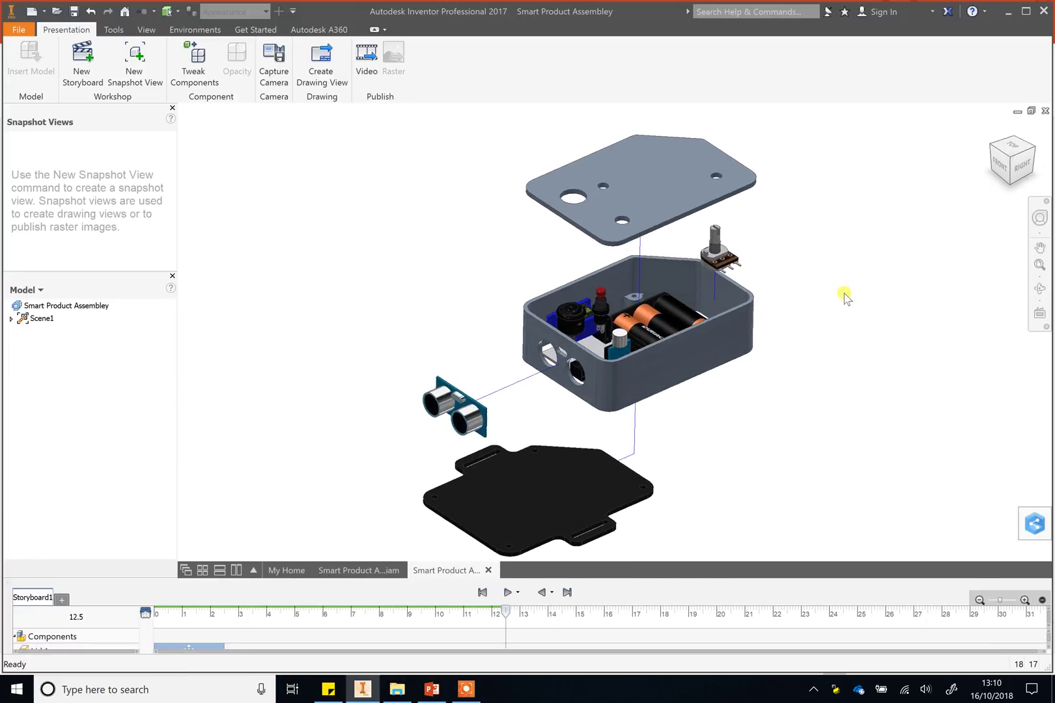
pyautogui.click(431, 689)
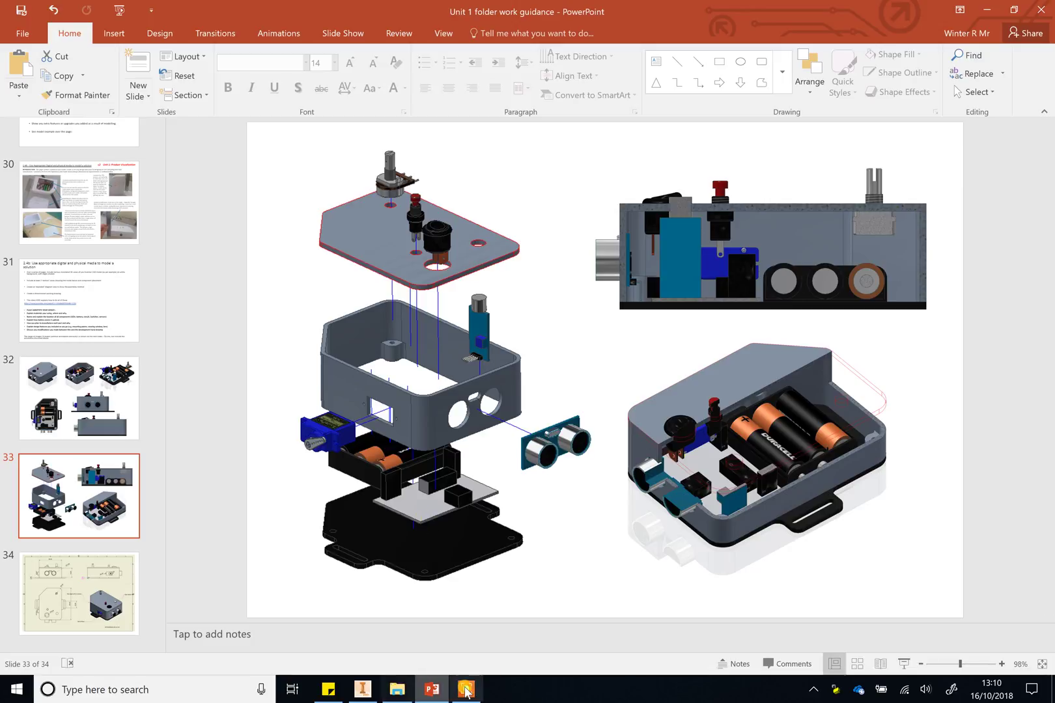
pyautogui.click(363, 689)
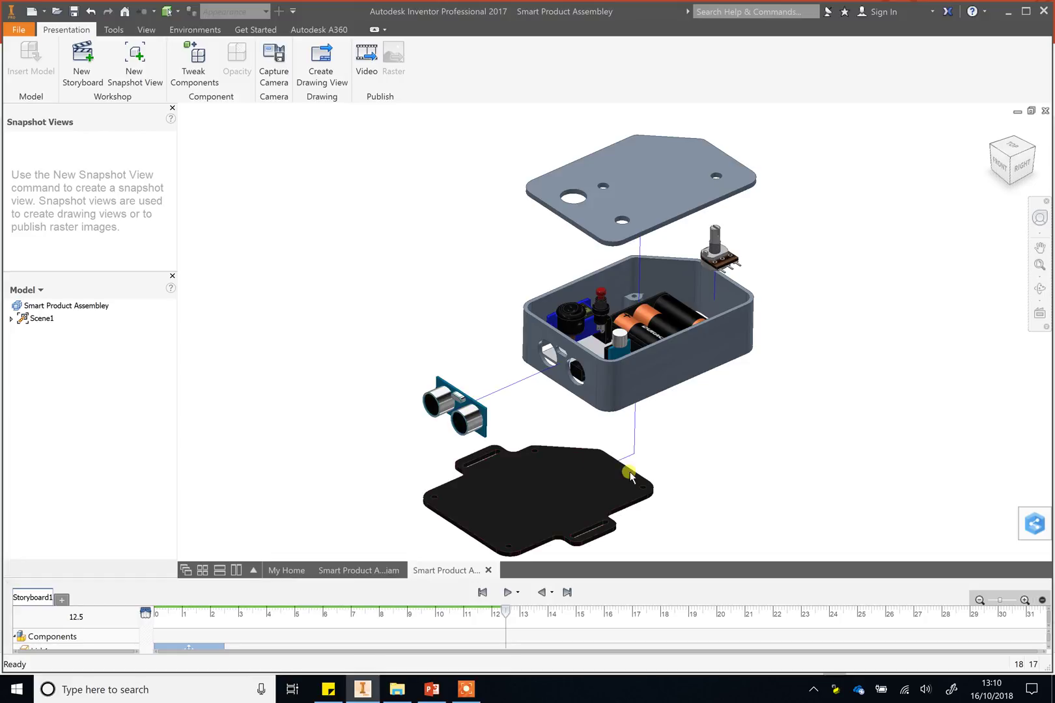
pyautogui.keyDown('shift'); pyautogui.moveTo(431, 440); pyautogui.dragTo(580, 469, button='middle'); pyautogui.keyUp('shift')
pyautogui.click(508, 593)
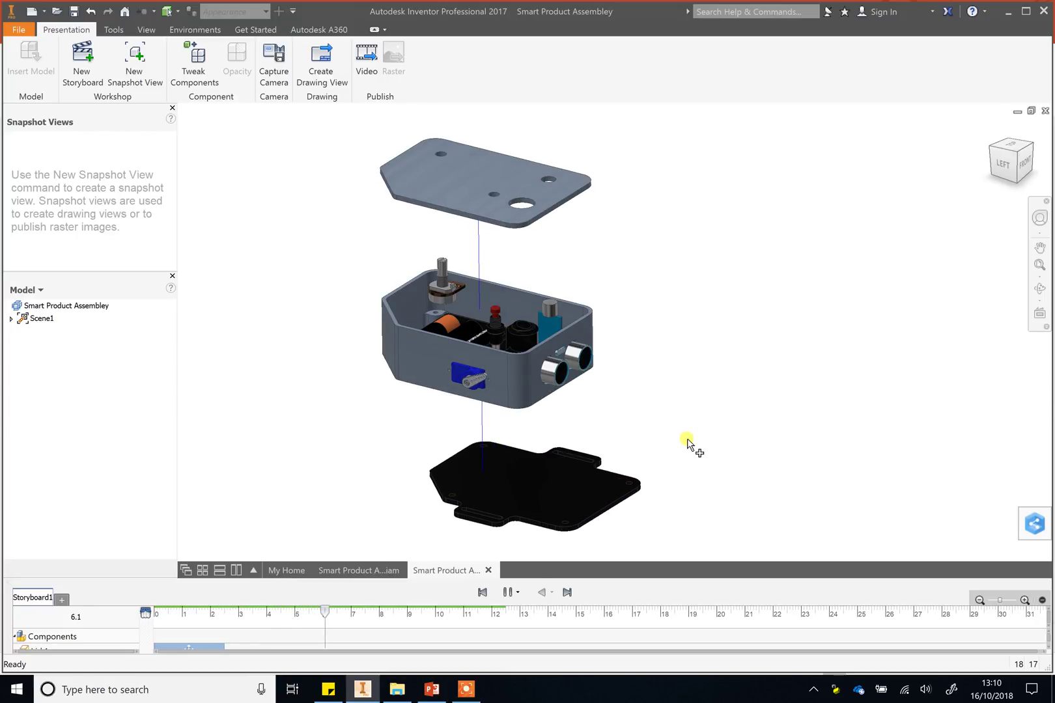
pyautogui.keyDown('shift'); pyautogui.moveTo(850, 418); pyautogui.dragTo(619, 438, button='middle'); pyautogui.keyUp('shift')
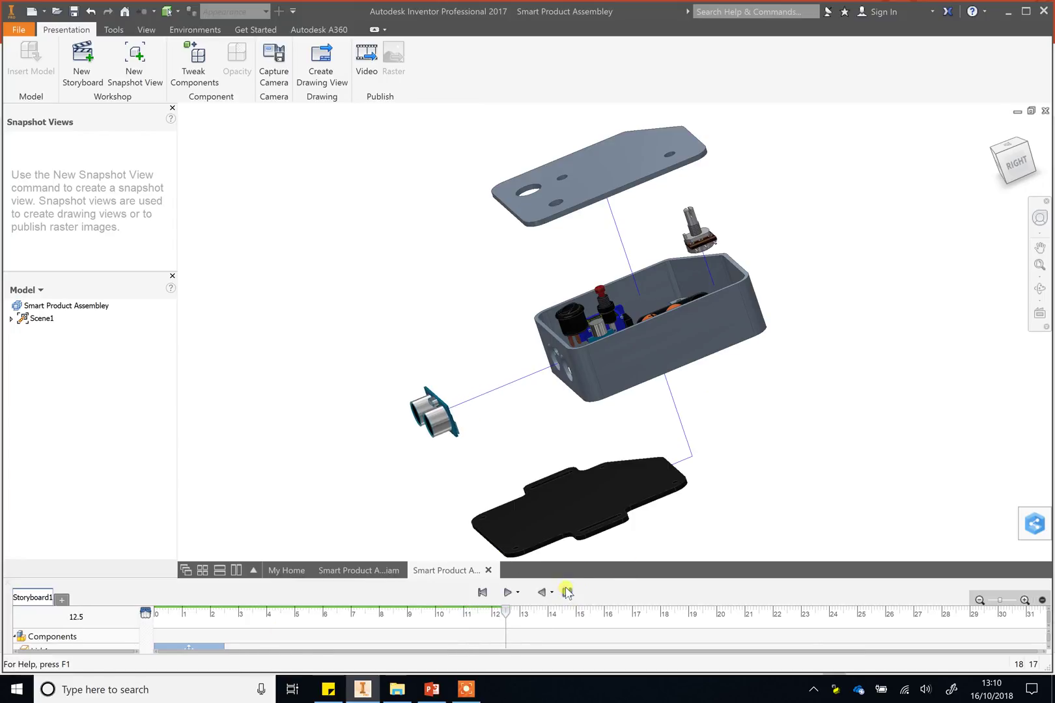
pyautogui.keyDown('shift'); pyautogui.moveTo(524, 458); pyautogui.dragTo(681, 455, button='middle'); pyautogui.keyUp('shift')
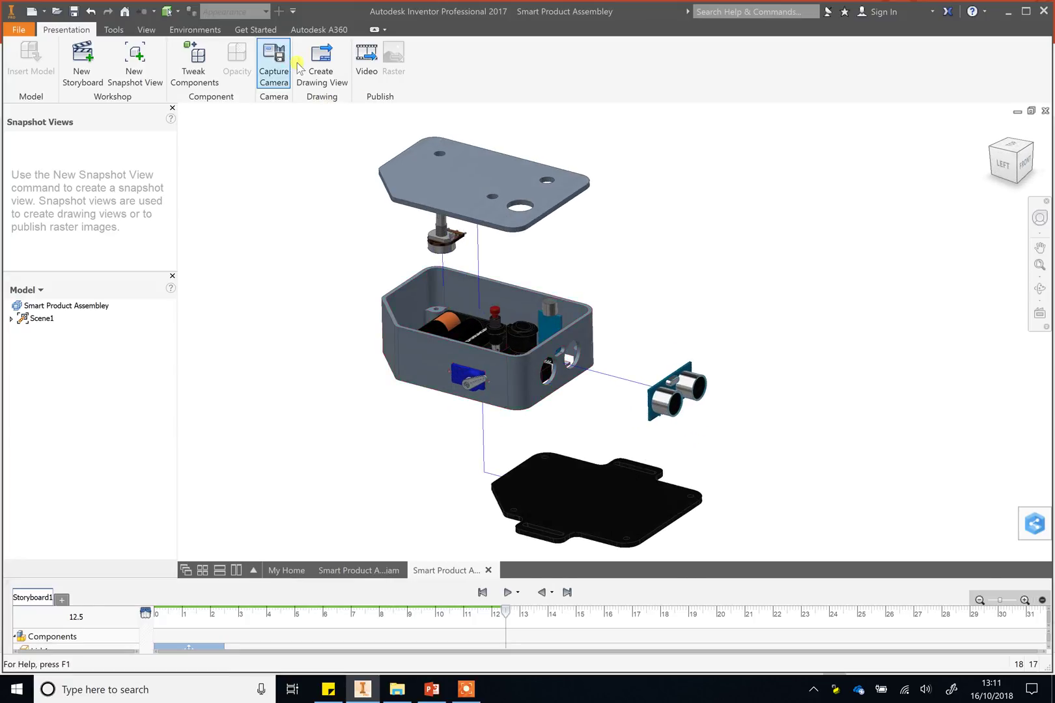
pyautogui.moveTo(601, 423); pyautogui.dragTo(631, 369, button='middle')
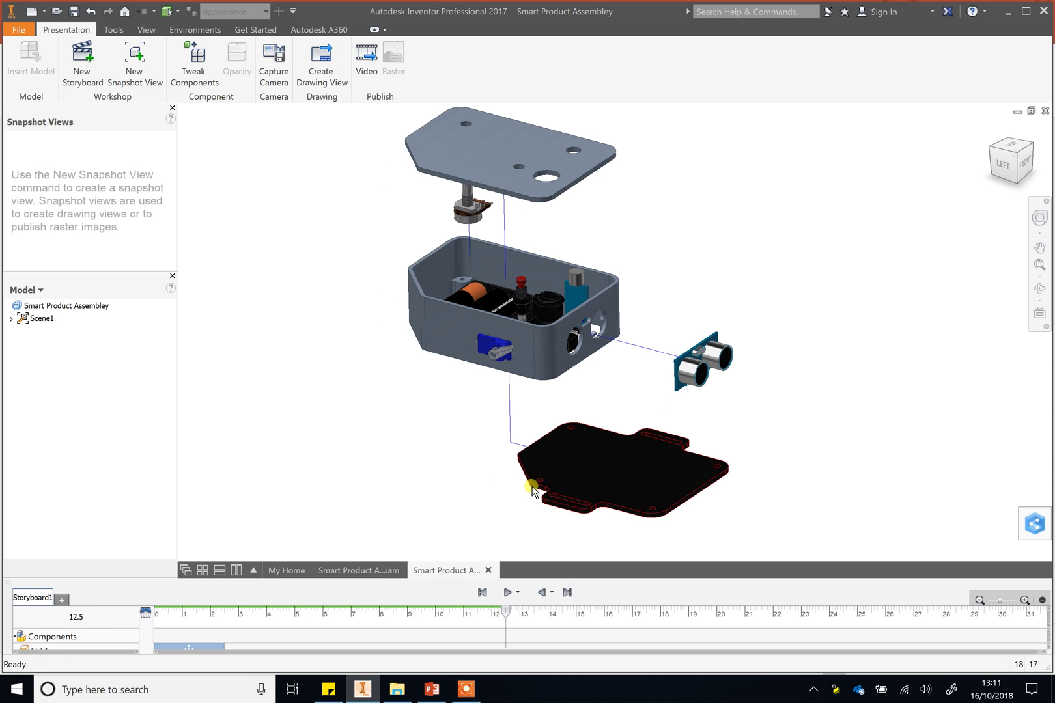
# Show PowerPoint slide 34 with the example dimensioned drawing sheet.
pyautogui.click(363, 689)
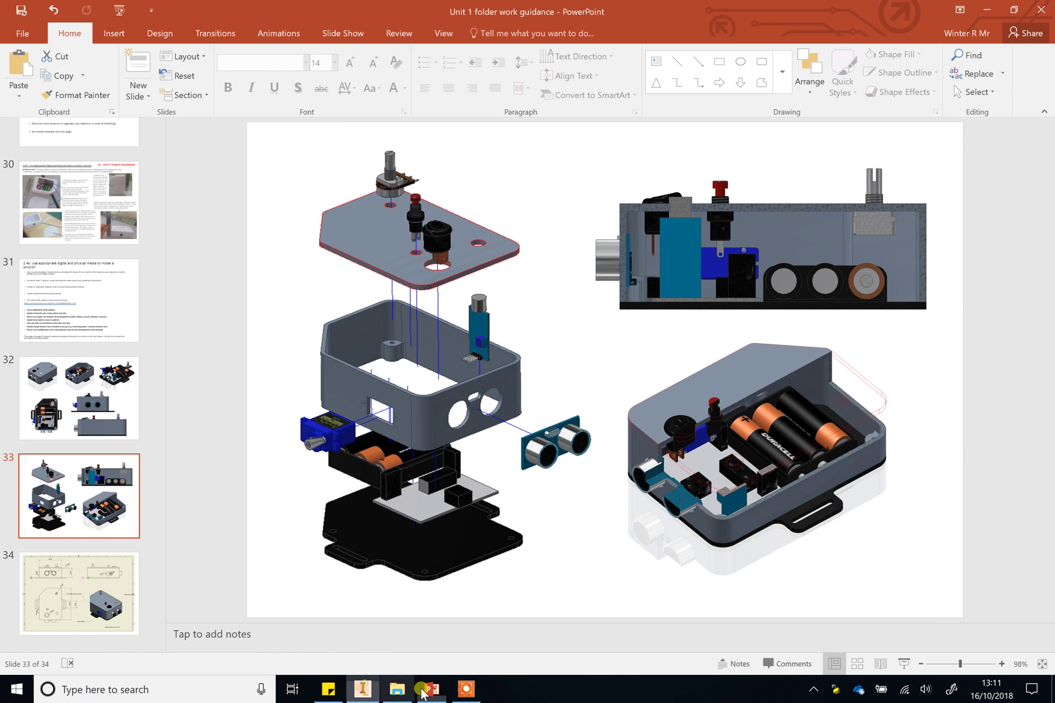
pyautogui.click(432, 690)
pyautogui.click(432, 689)
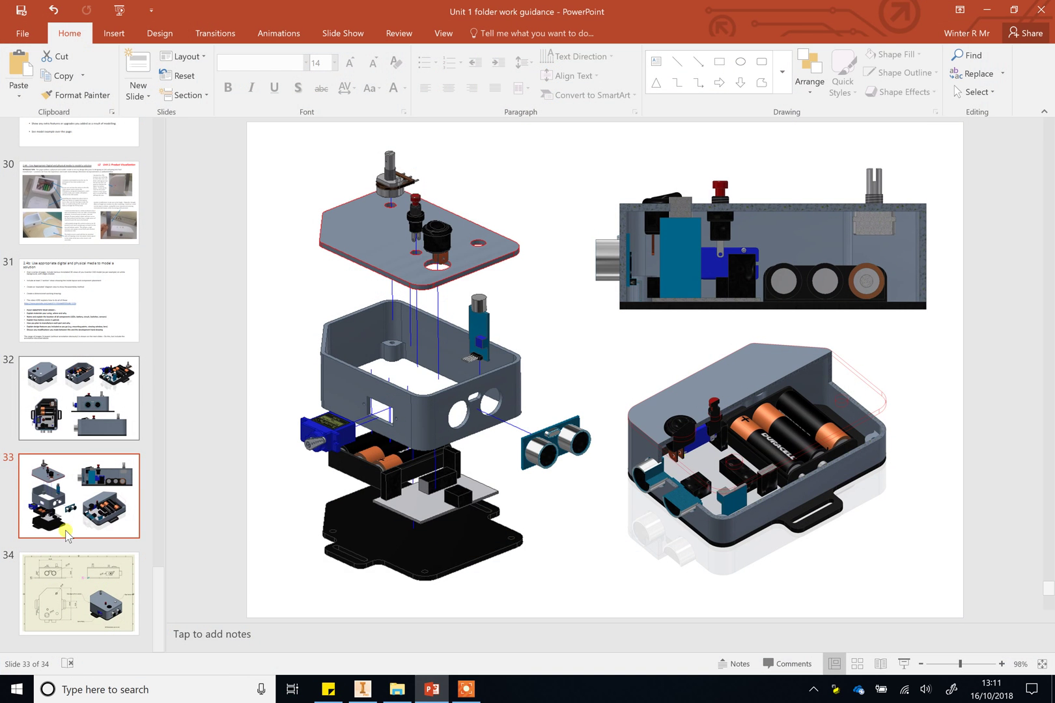
pyautogui.click(66, 606)
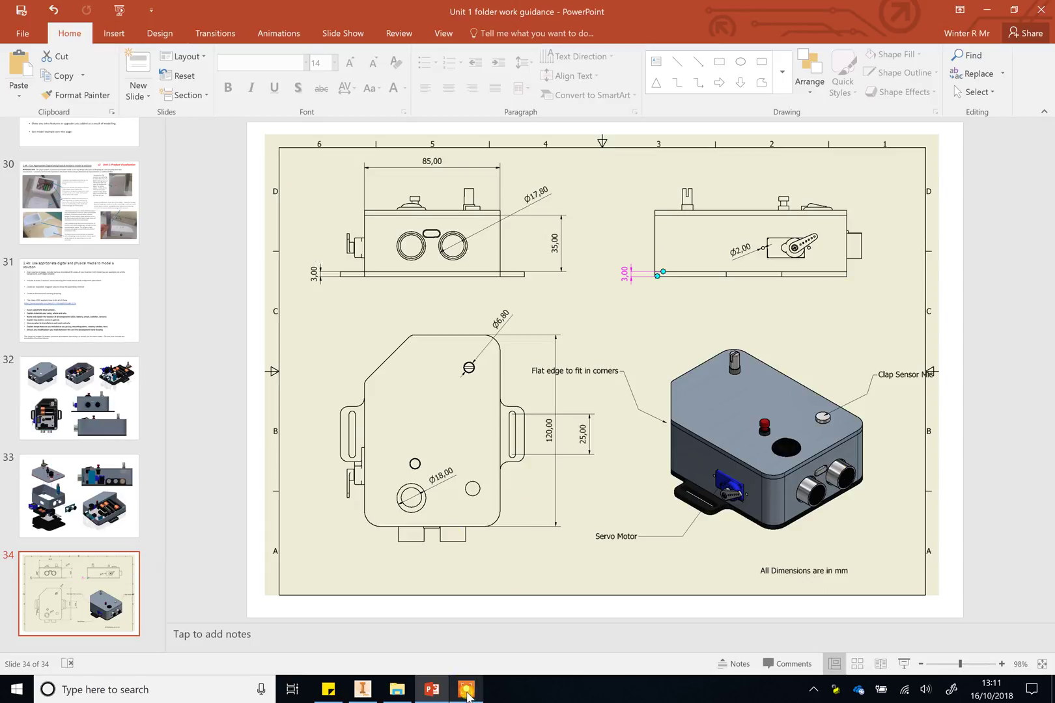
# Close the presentation without saving and create a new drawing.
pyautogui.click(363, 689)
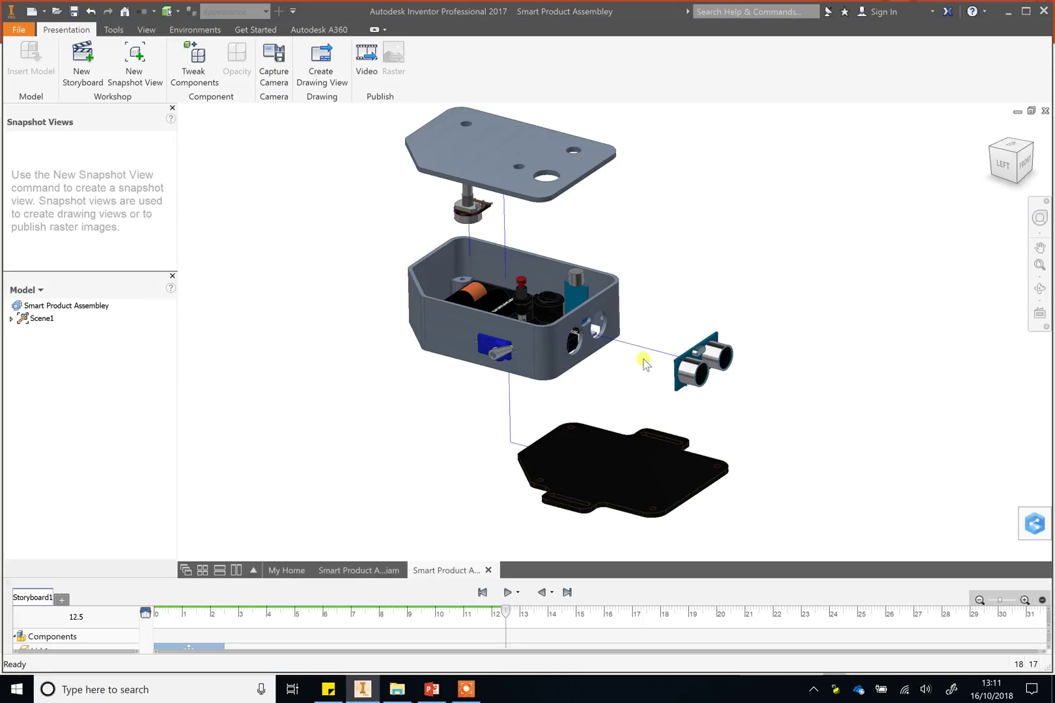
pyautogui.click(1045, 111)
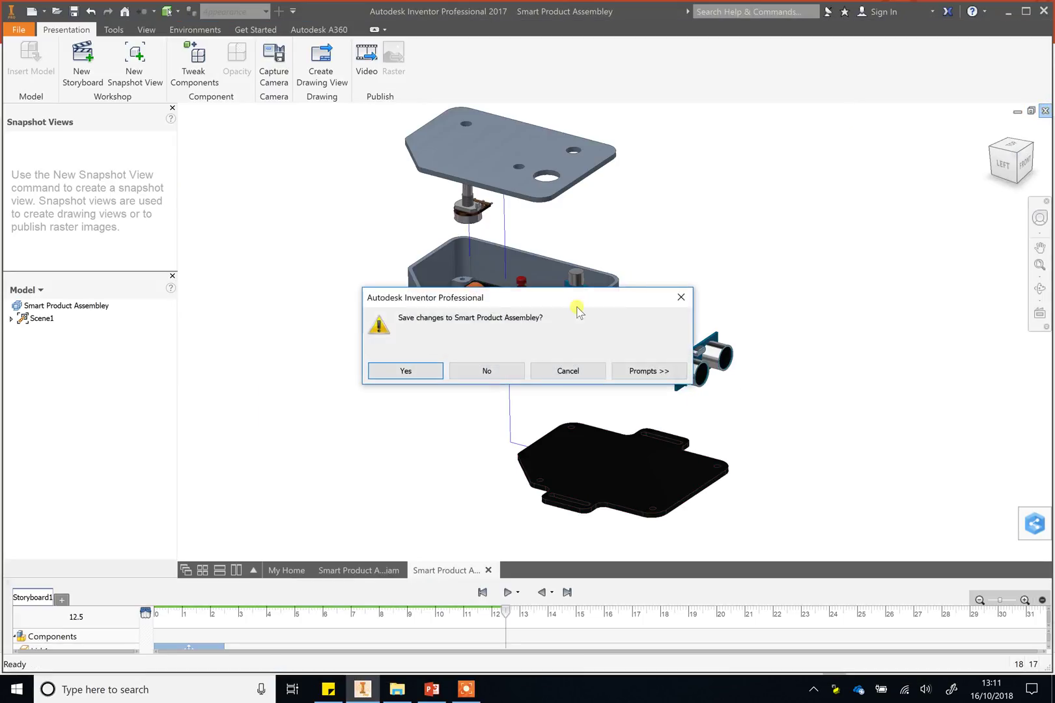
pyautogui.click(500, 372)
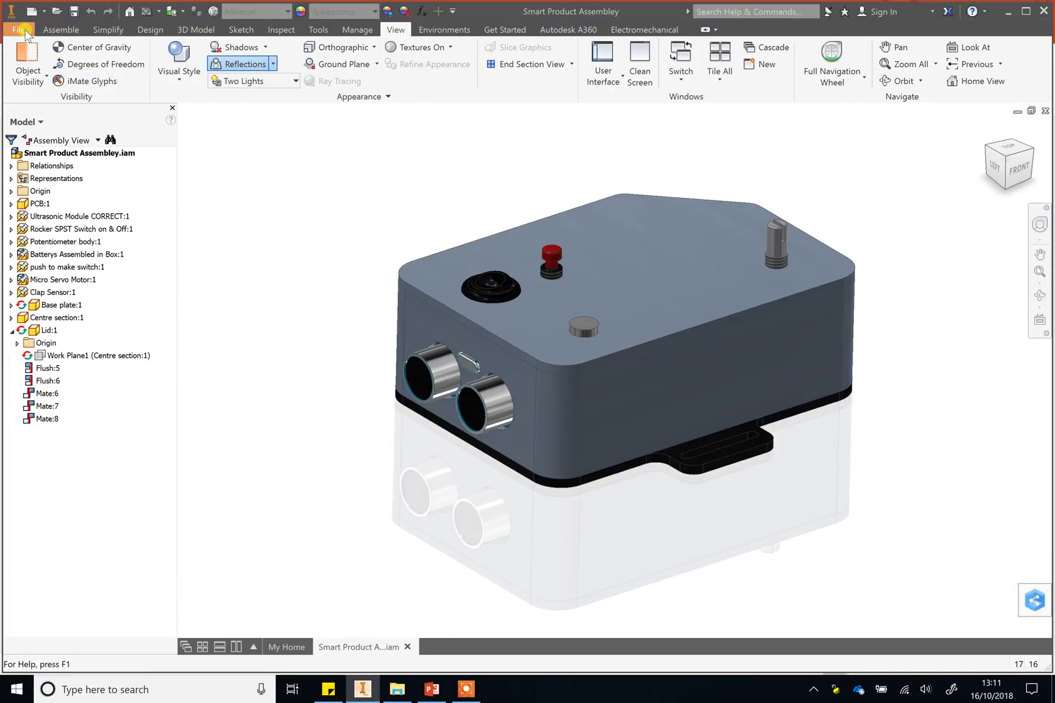
pyautogui.click(21, 30)
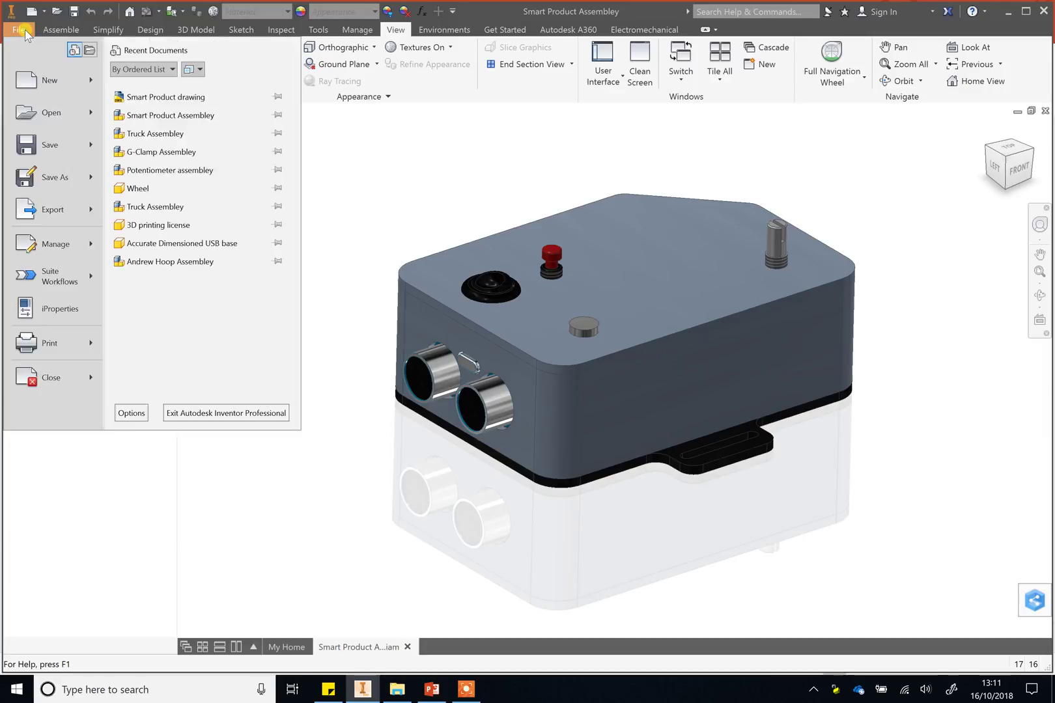
pyautogui.moveTo(94, 80)
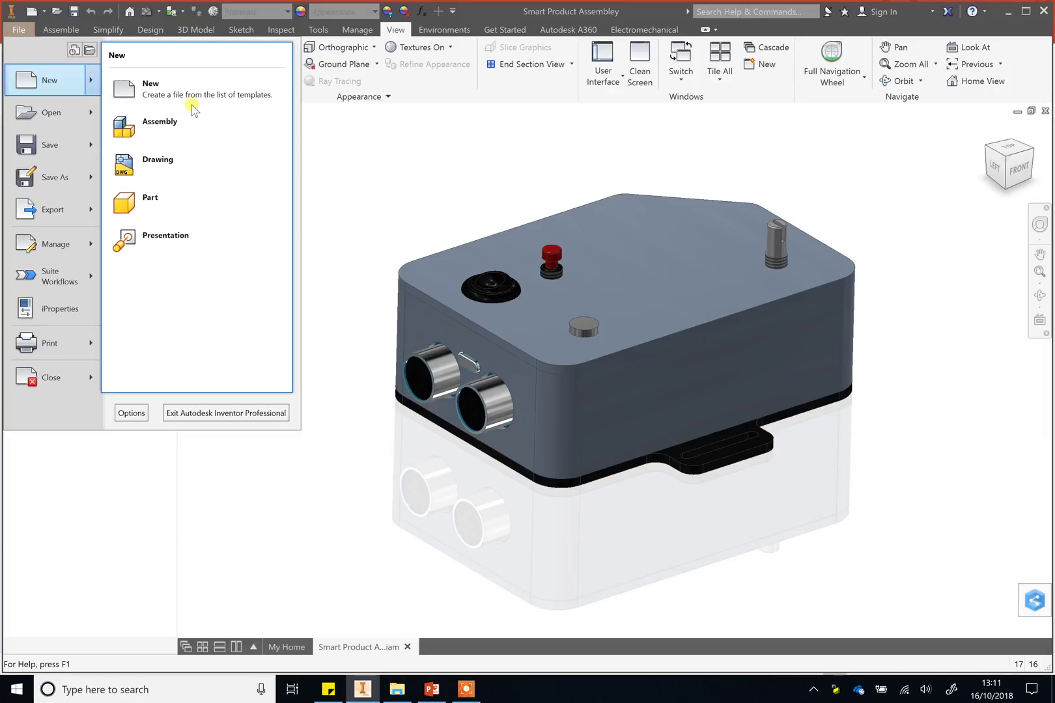
pyautogui.click(178, 164)
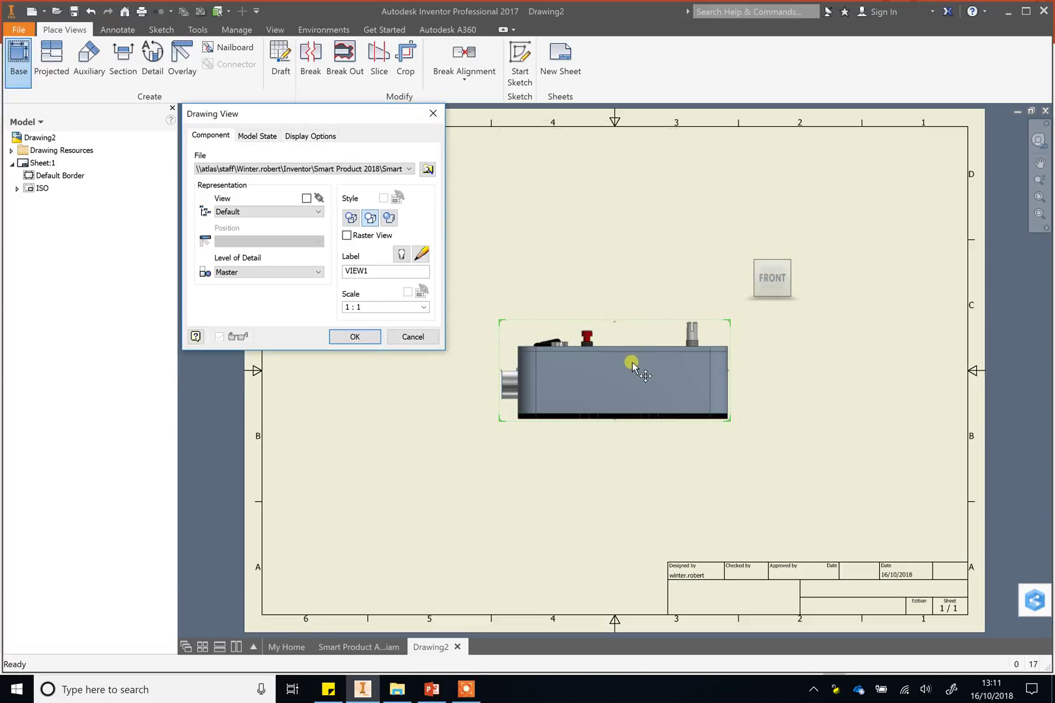
# Place a left-side base view with projected top, bottom, right, left and isometric views.
pyautogui.click(748, 280)
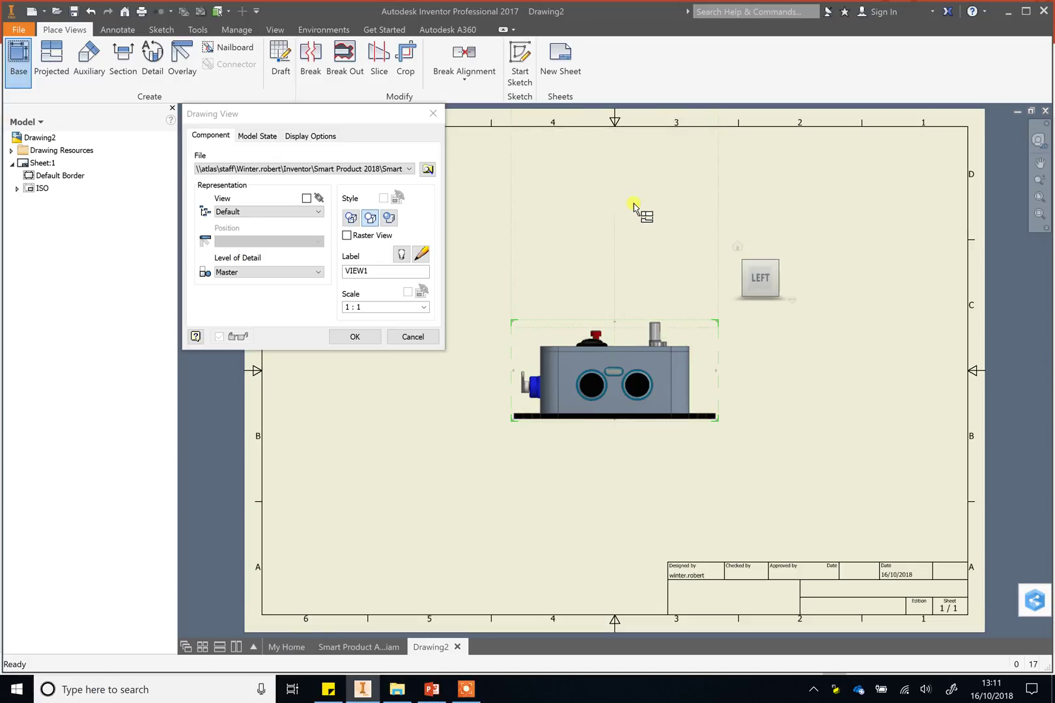
pyautogui.click(623, 178)
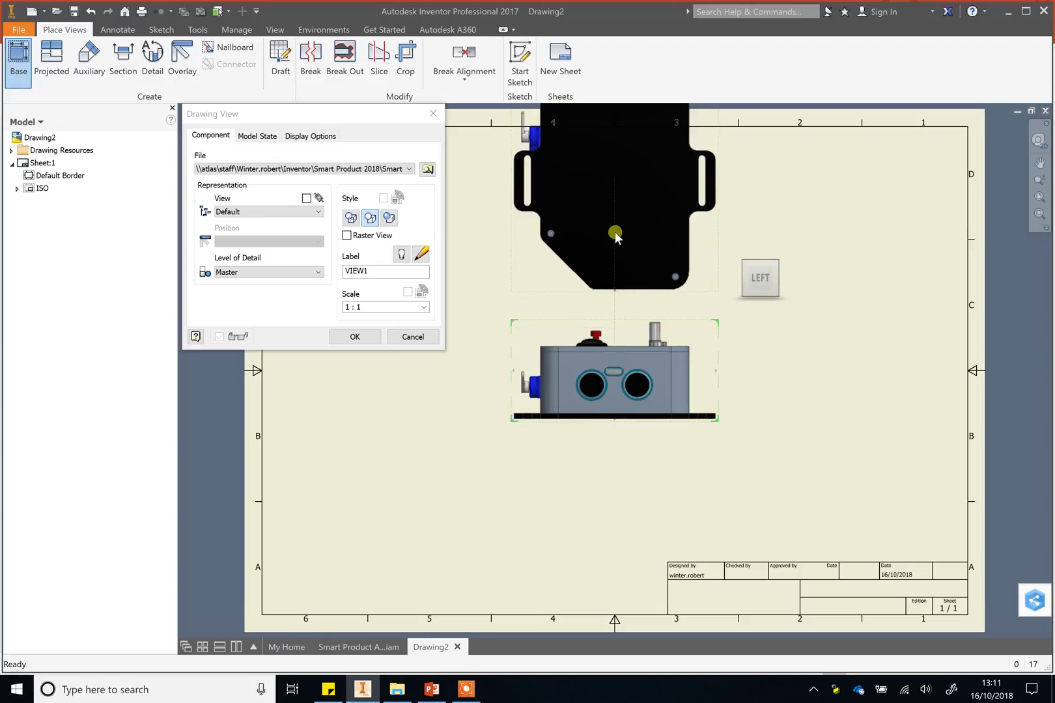
pyautogui.click(617, 613)
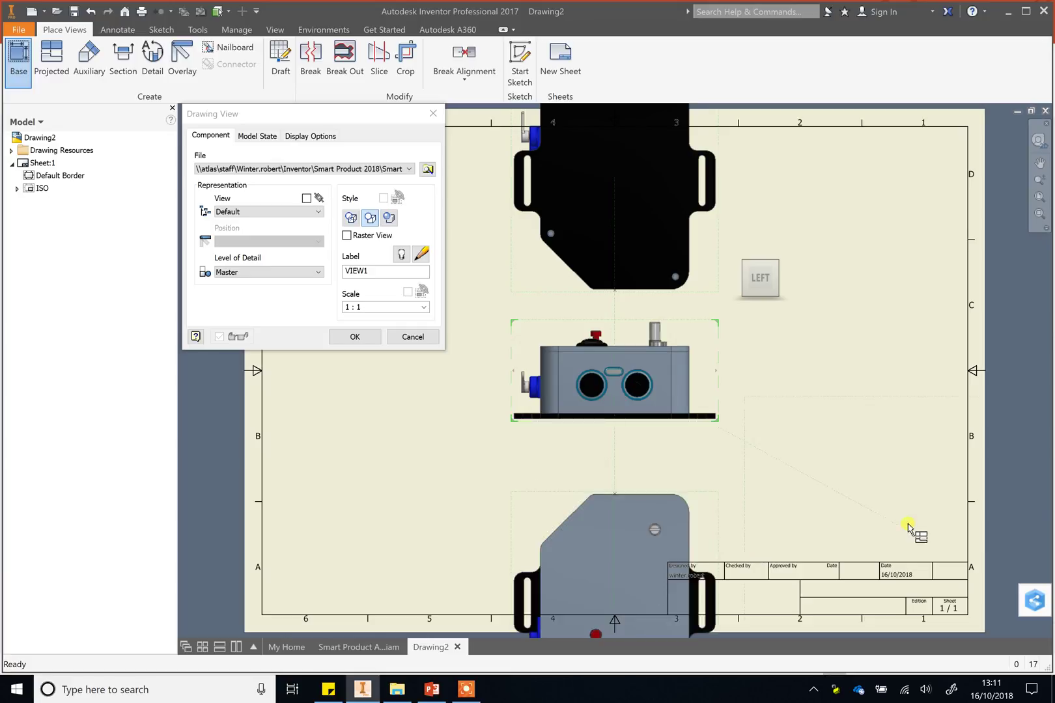
pyautogui.click(873, 370)
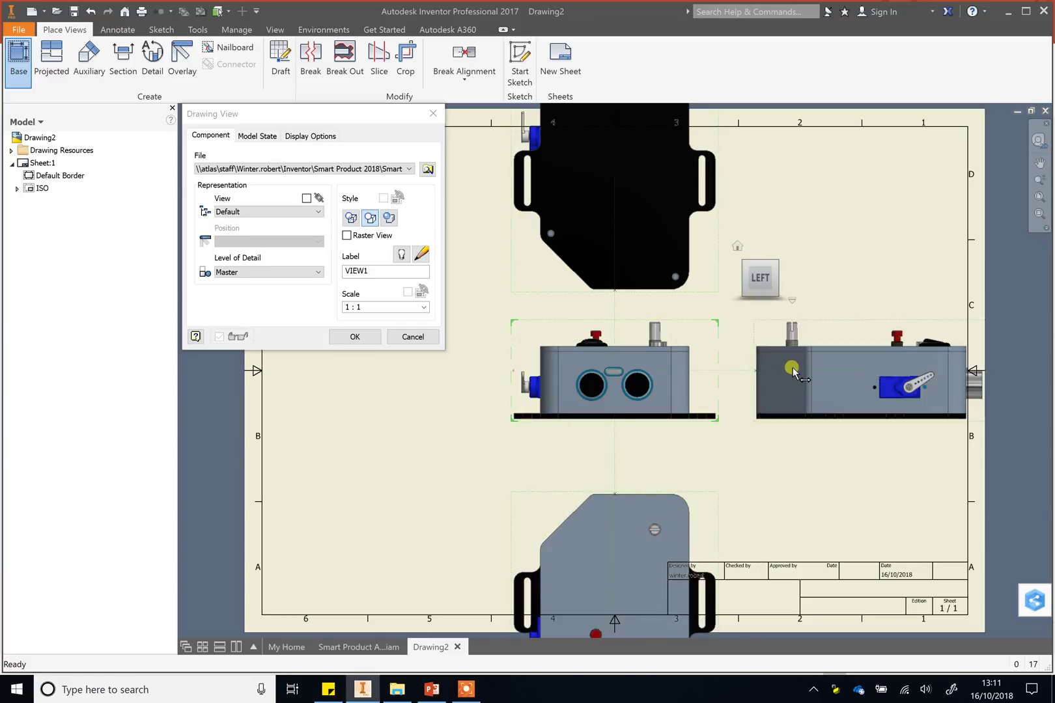
pyautogui.click(303, 390)
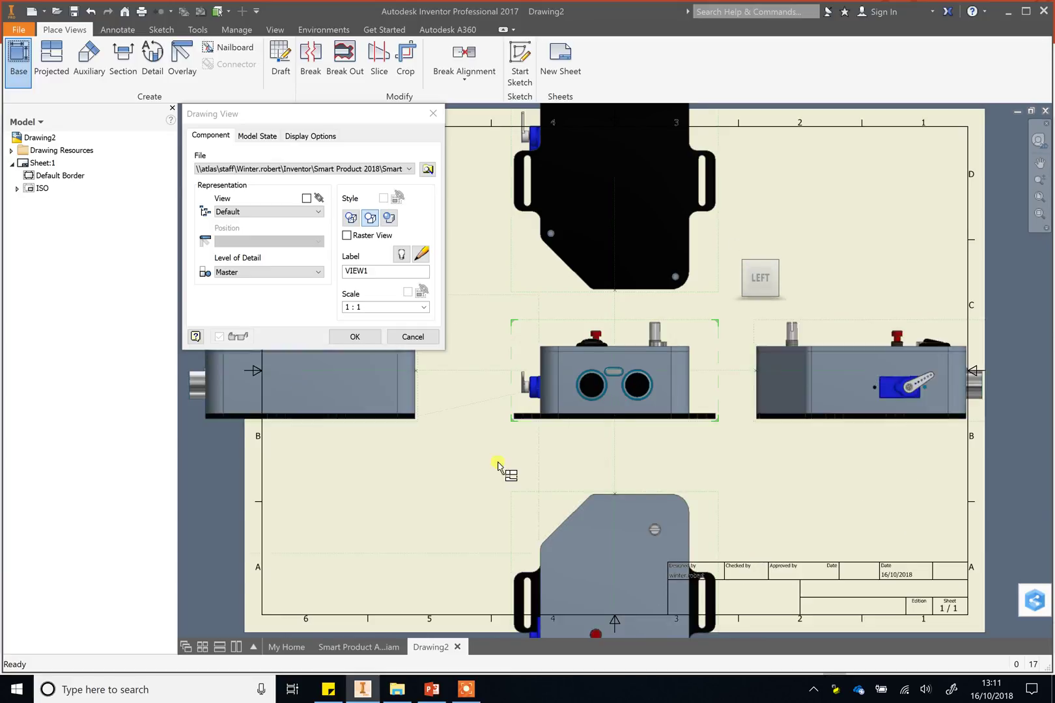
pyautogui.click(895, 574)
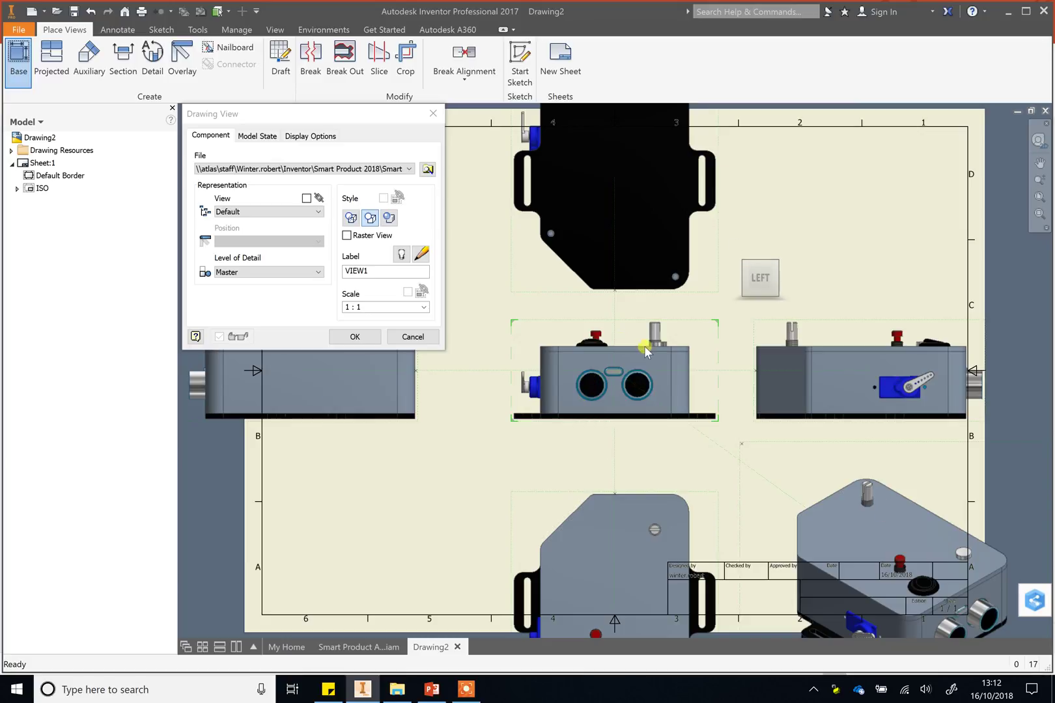
# Finish placing the views and delete the top view VIEW2.
pyautogui.rightClick(865, 525)
pyautogui.click(927, 526)
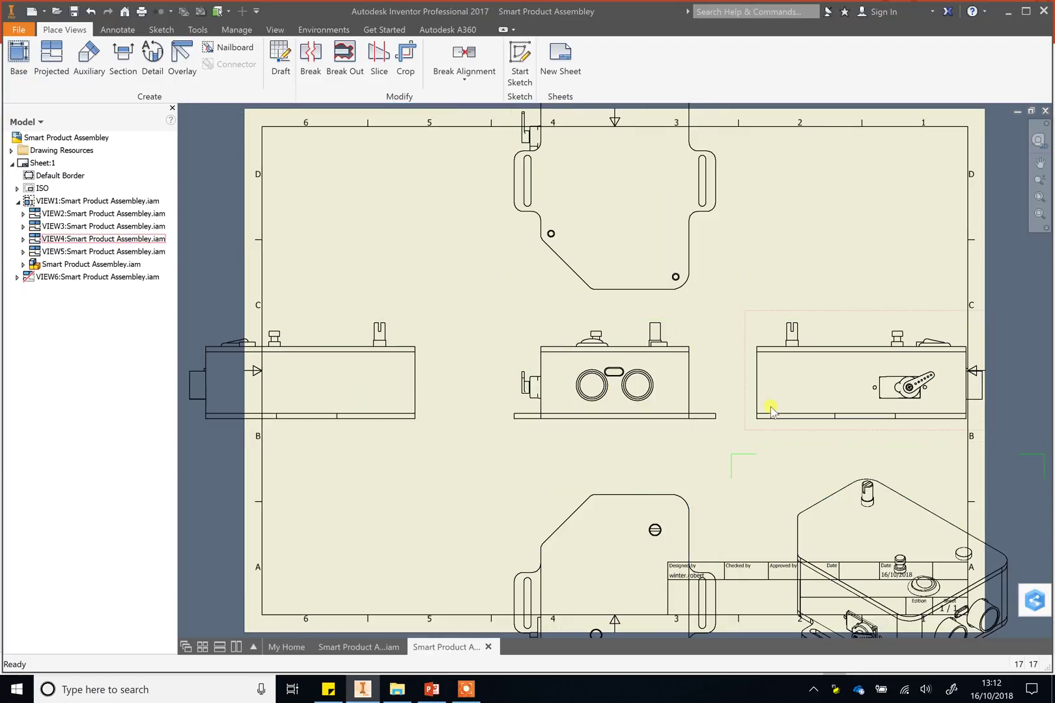
pyautogui.scroll(-3, 755, 410)
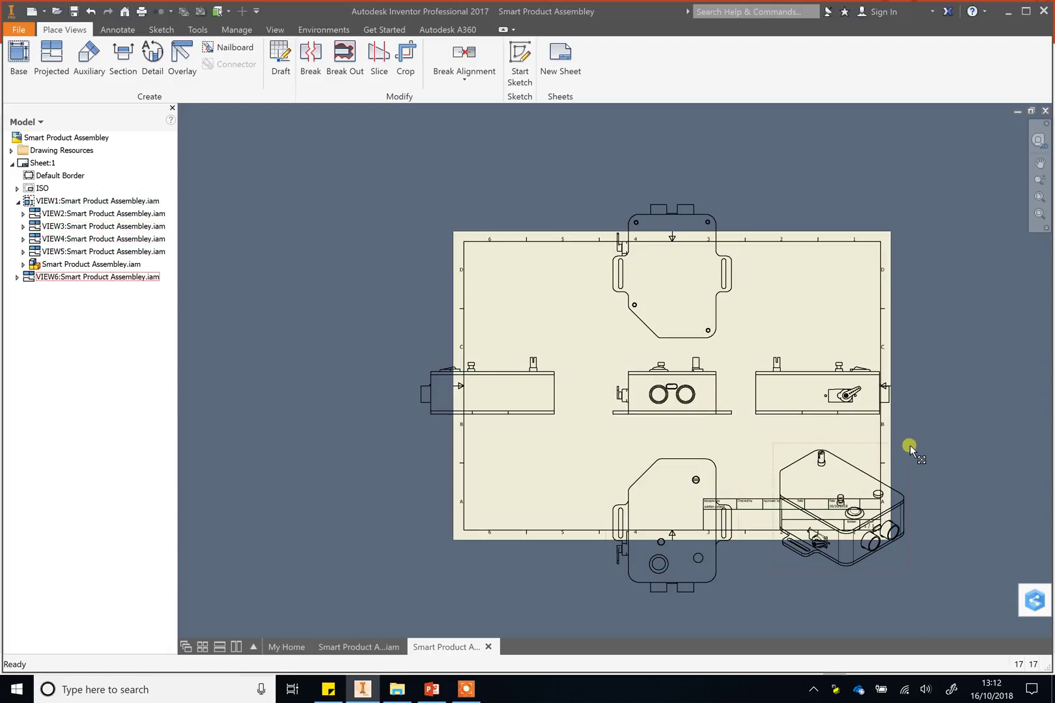
pyautogui.click(737, 303)
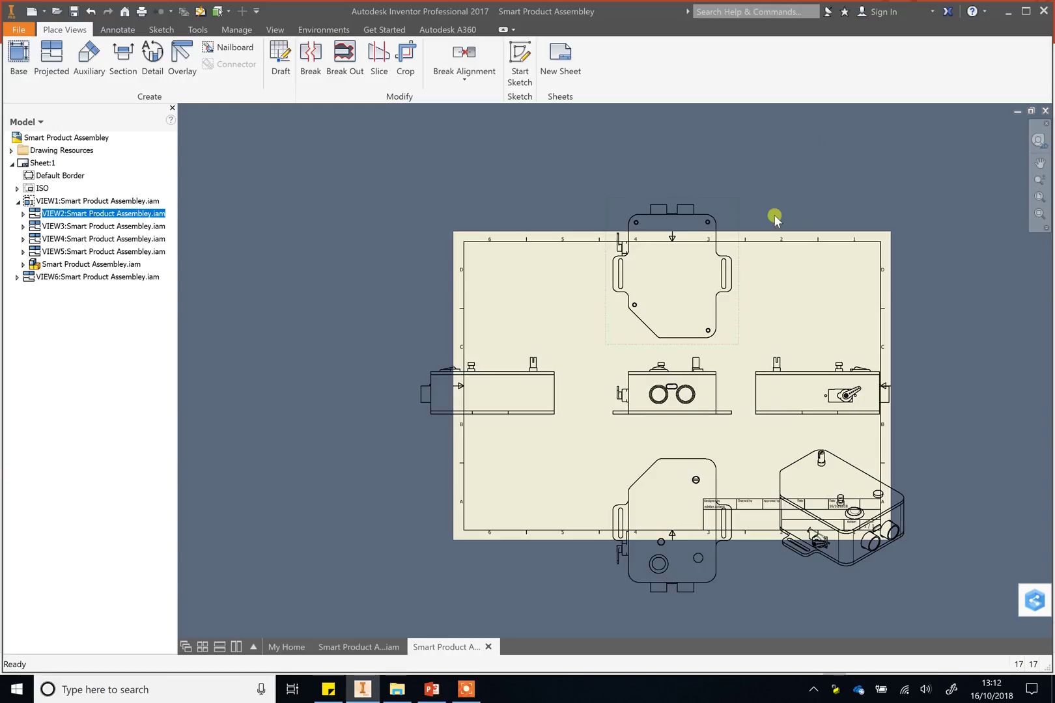
pyautogui.press('Delete')
pyautogui.click(505, 375)
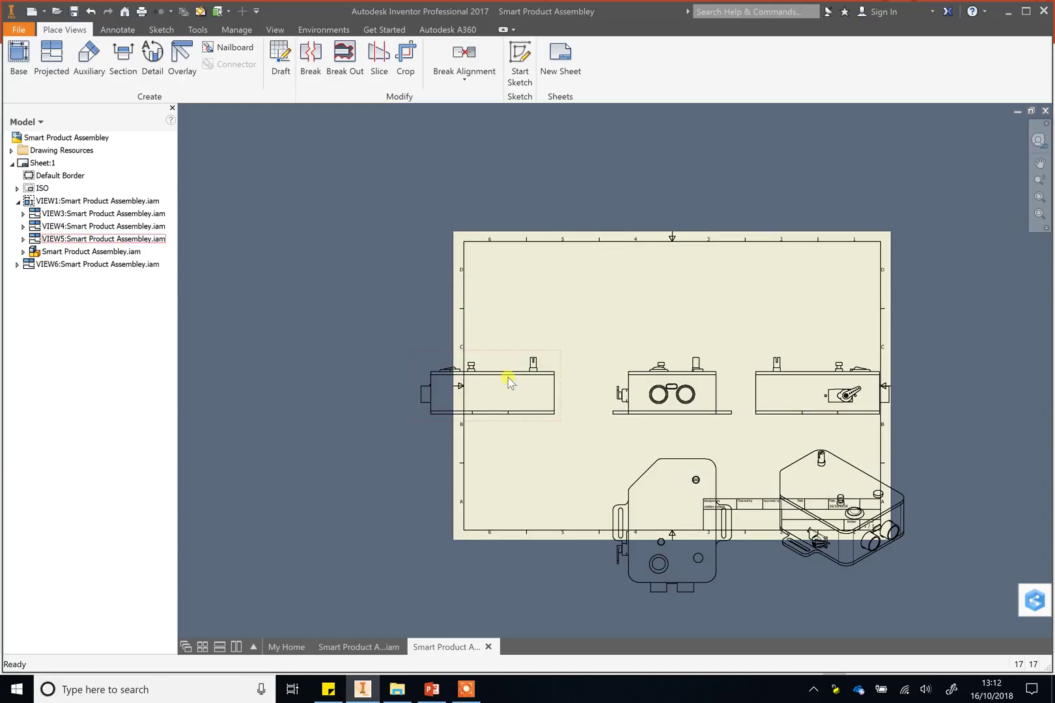
# Delete the far-left side view VIEW5 and move the base view up-left.
pyautogui.scroll(5, 508, 376)
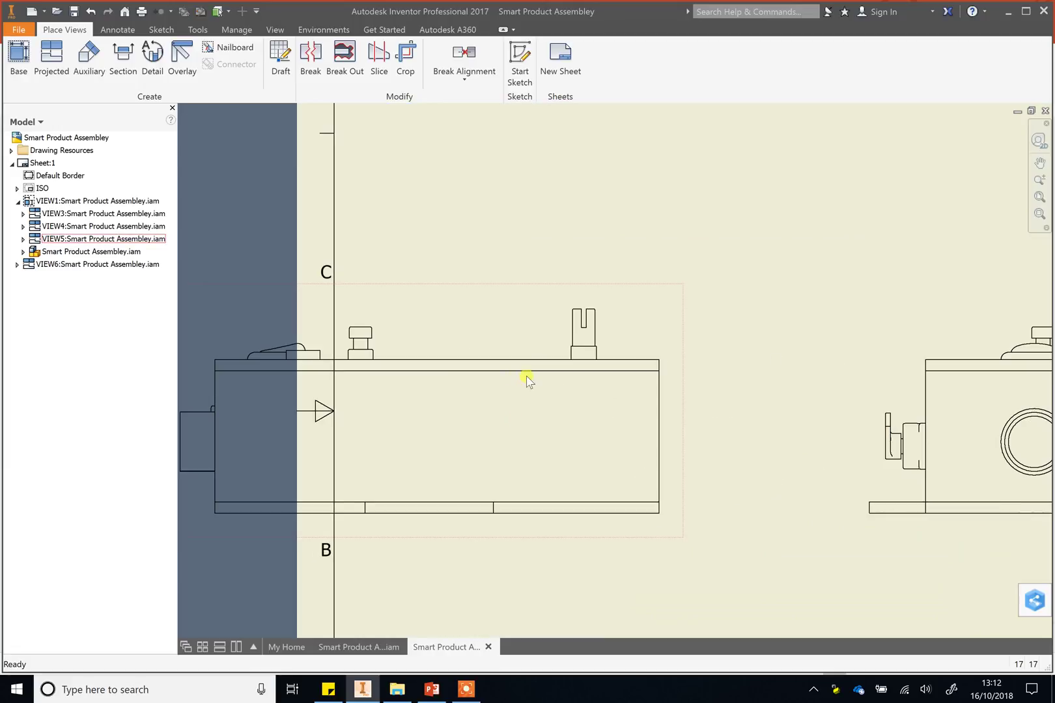
pyautogui.click(684, 304)
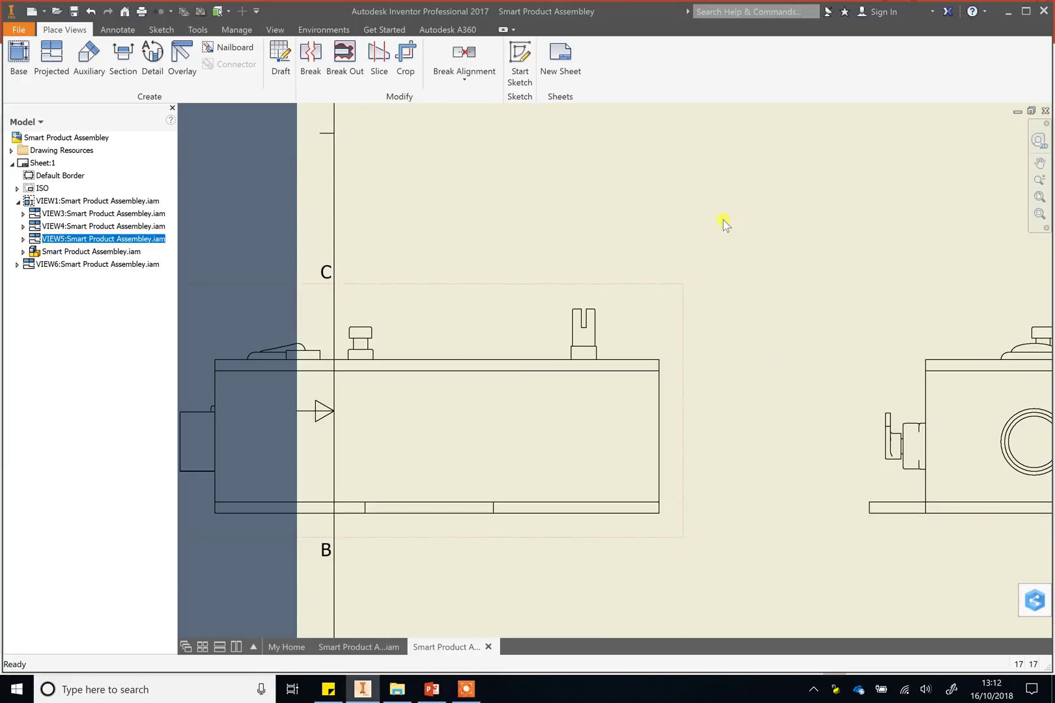
pyautogui.press('Delete')
pyautogui.click(519, 381)
pyautogui.scroll(-5, 796, 360)
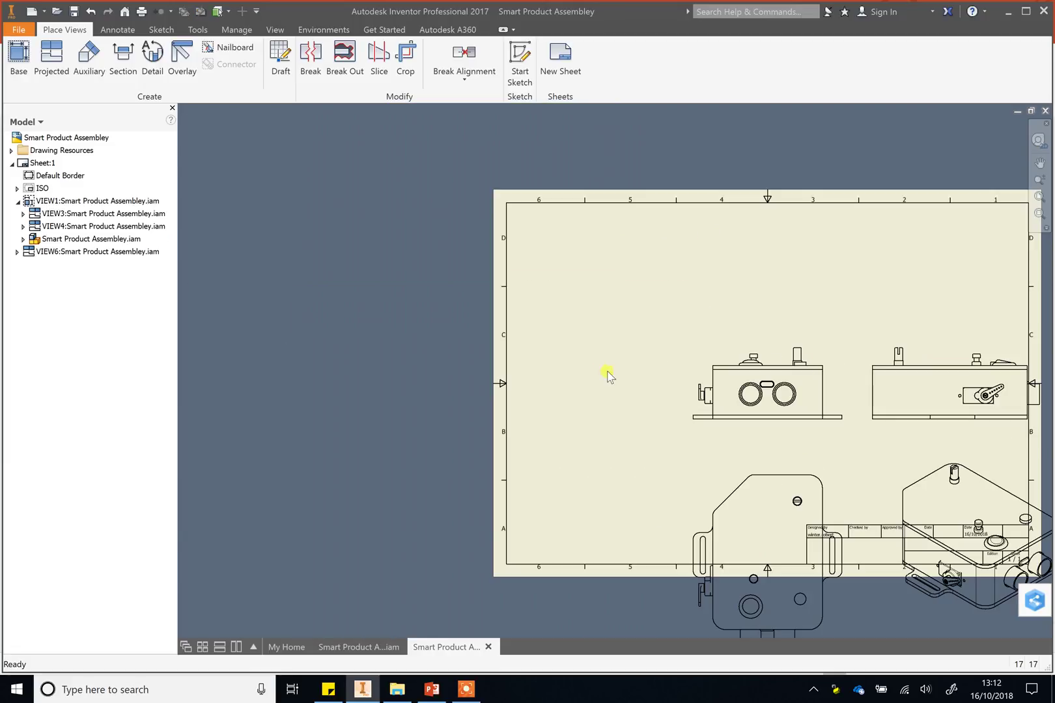
pyautogui.moveTo(819, 338); pyautogui.dragTo(675, 228)
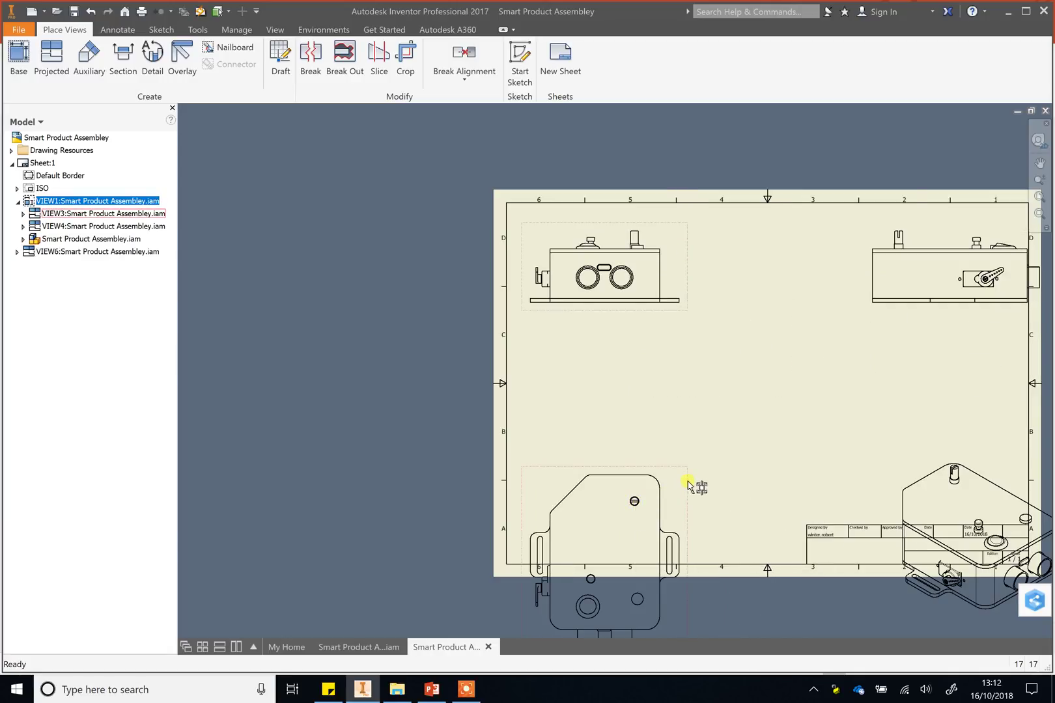
# Move the underside view up, VIEW4 left toward the base view, and the isometric view up-left.
pyautogui.moveTo(689, 485); pyautogui.dragTo(702, 386)
pyautogui.click(895, 276)
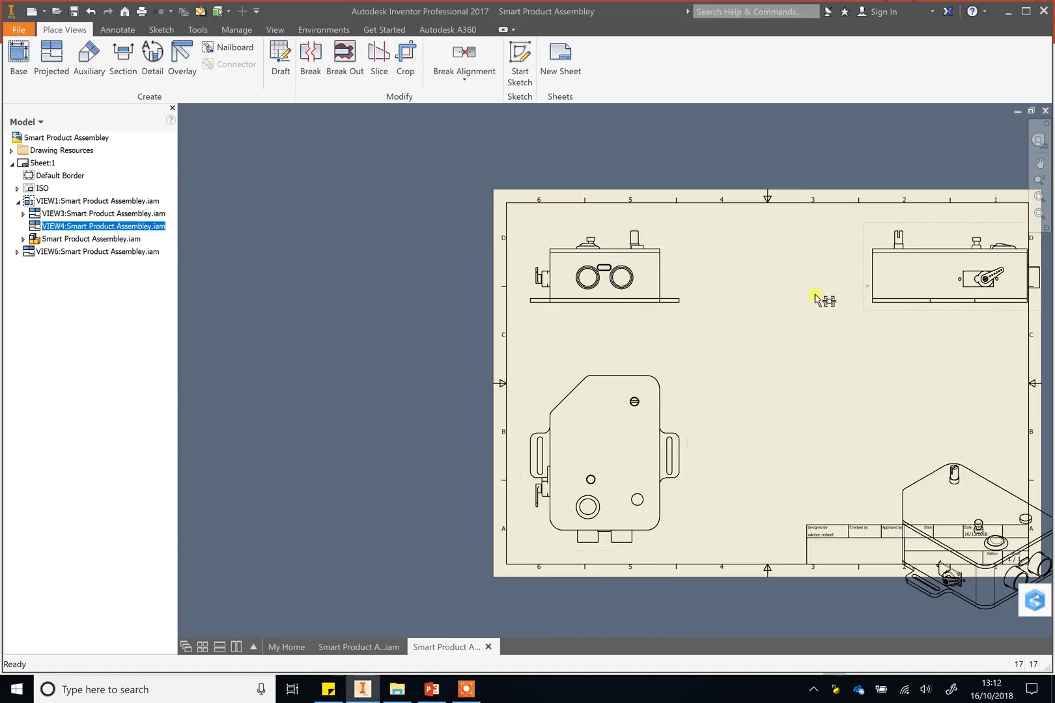
pyautogui.moveTo(816, 299); pyautogui.dragTo(729, 312)
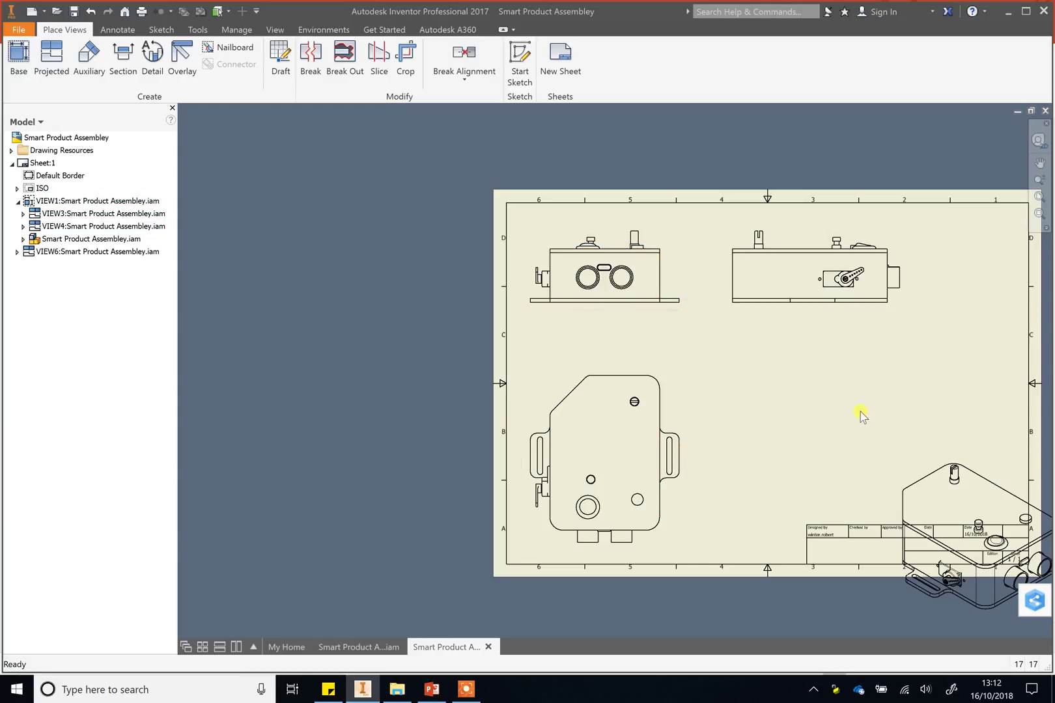
pyautogui.moveTo(972, 459); pyautogui.dragTo(845, 358)
# Fine-tune the layout by shifting the base view, VIEW4 and the isometric view slightly right.
pyautogui.moveTo(952, 341); pyautogui.dragTo(837, 325, button='middle')
pyautogui.scroll(-2, 627, 325)
pyautogui.scroll(5, 632, 327)
pyautogui.scroll(-5, 632, 327)
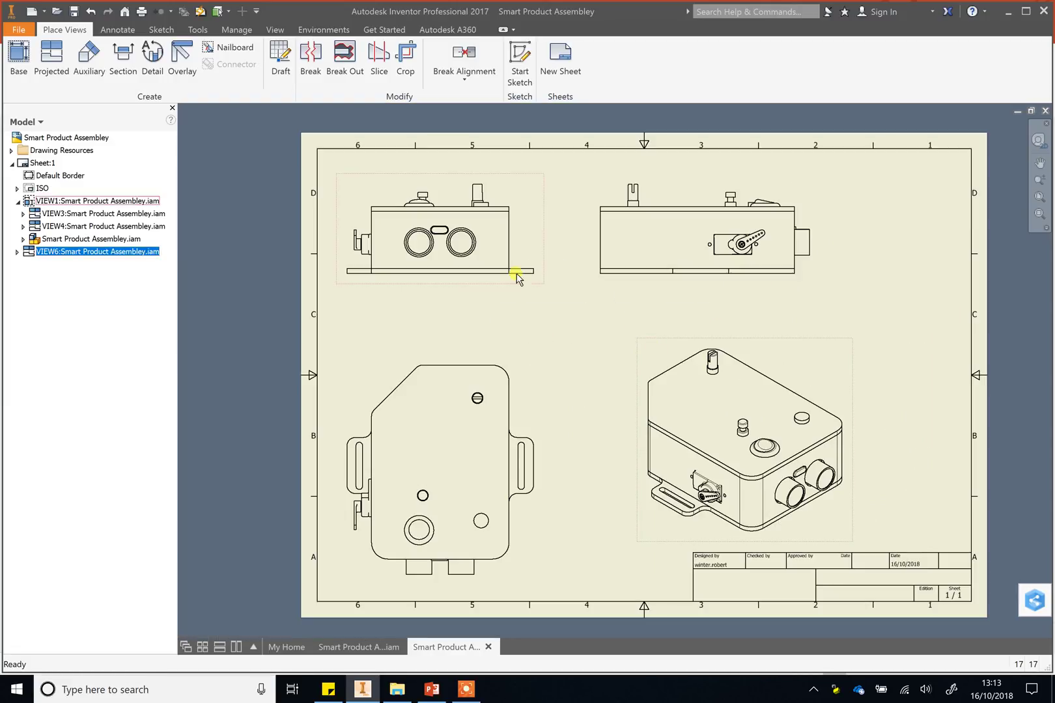
pyautogui.moveTo(542, 231); pyautogui.dragTo(563, 229)
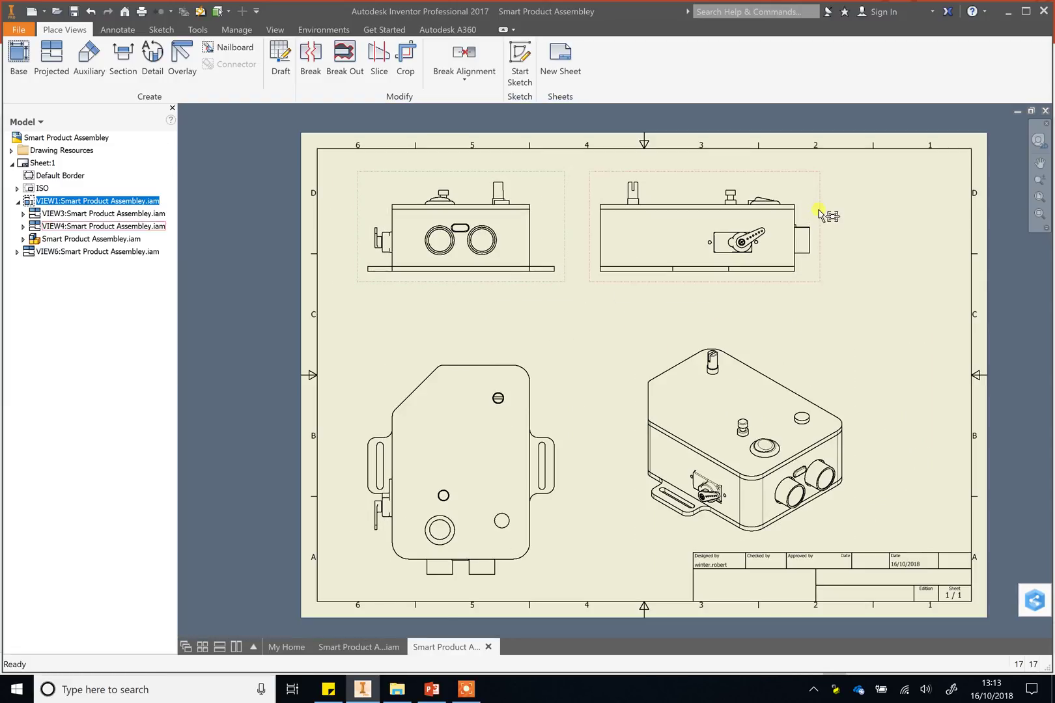
pyautogui.moveTo(821, 211); pyautogui.dragTo(886, 216)
pyautogui.moveTo(555, 417); pyautogui.dragTo(573, 393)
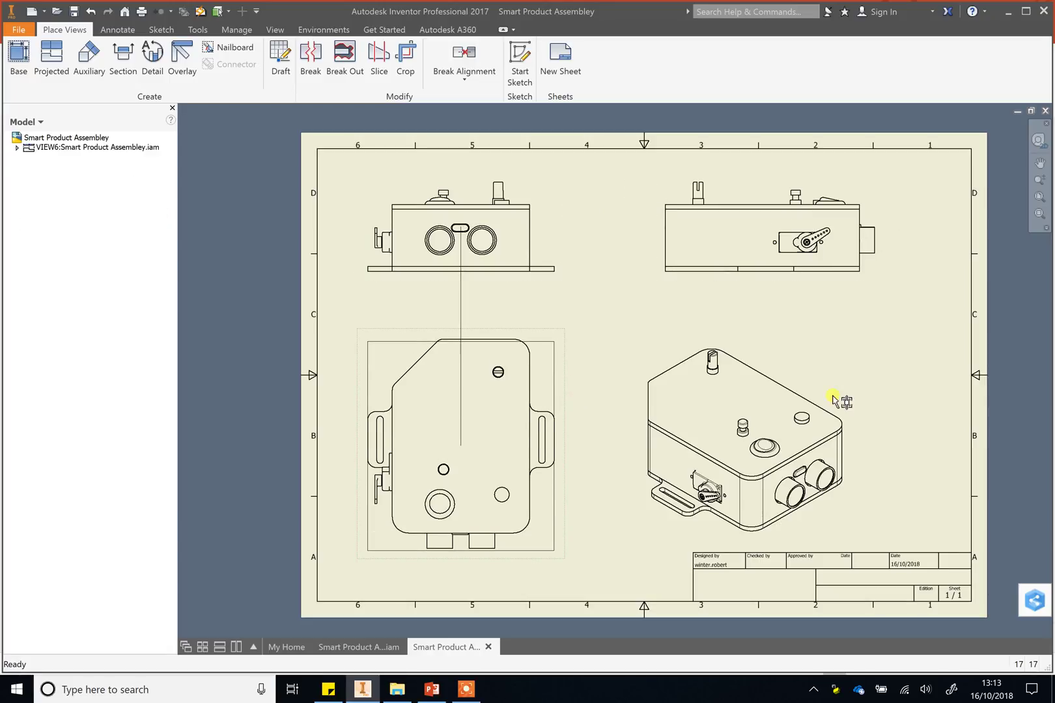
pyautogui.moveTo(841, 368); pyautogui.dragTo(879, 364)
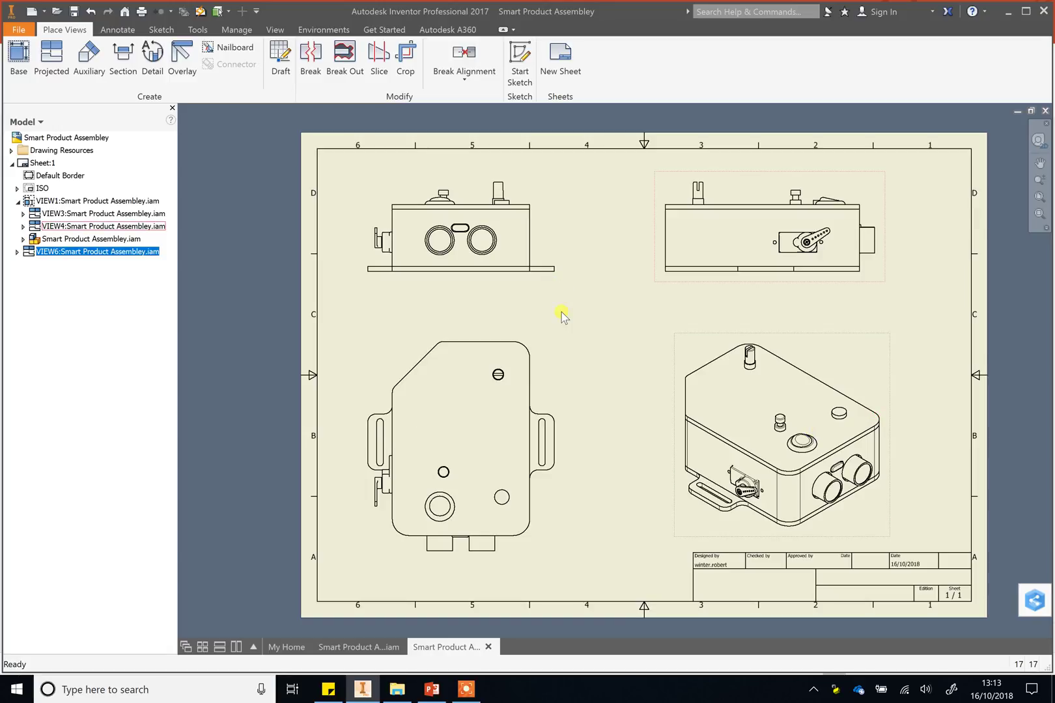
# Set the isometric view VIEW6 to the Shaded display style.
pyautogui.doubleClick(692, 333)
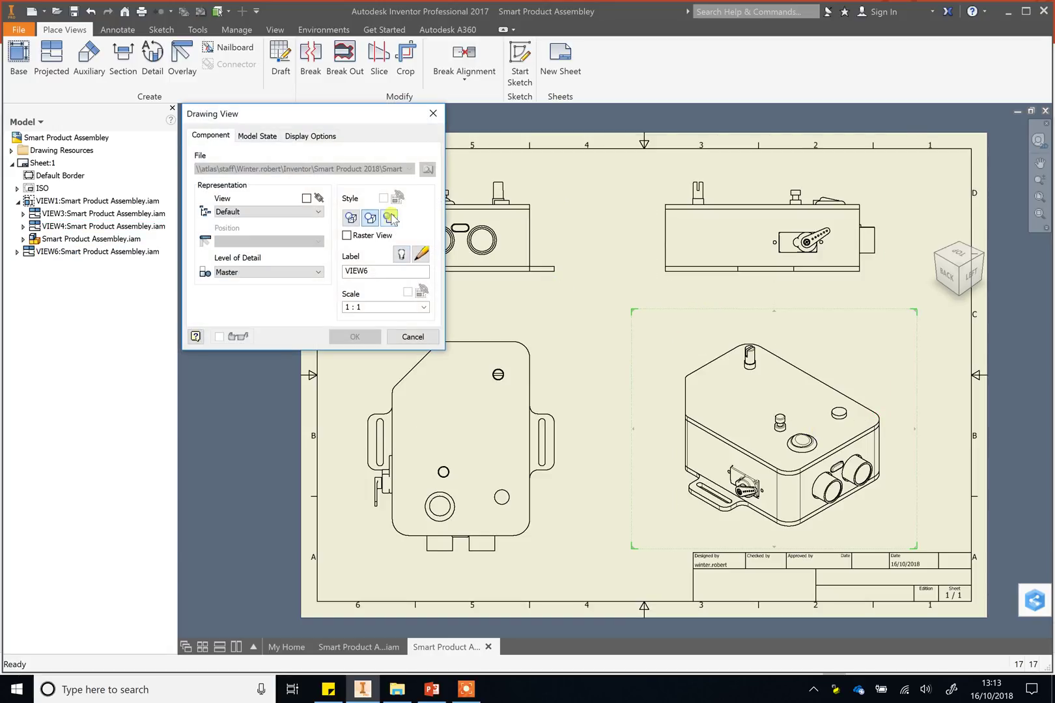
pyautogui.click(390, 218)
pyautogui.click(357, 337)
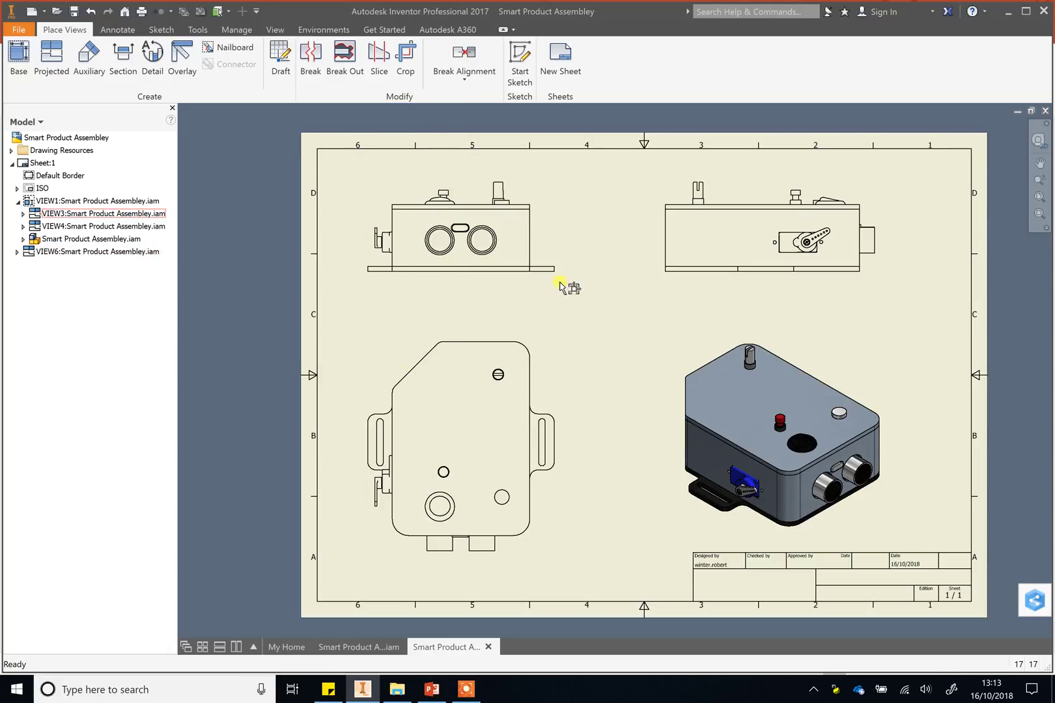
# Try Hidden Line style on base view VIEW1, then revert it to visible lines only.
pyautogui.doubleClick(558, 236)
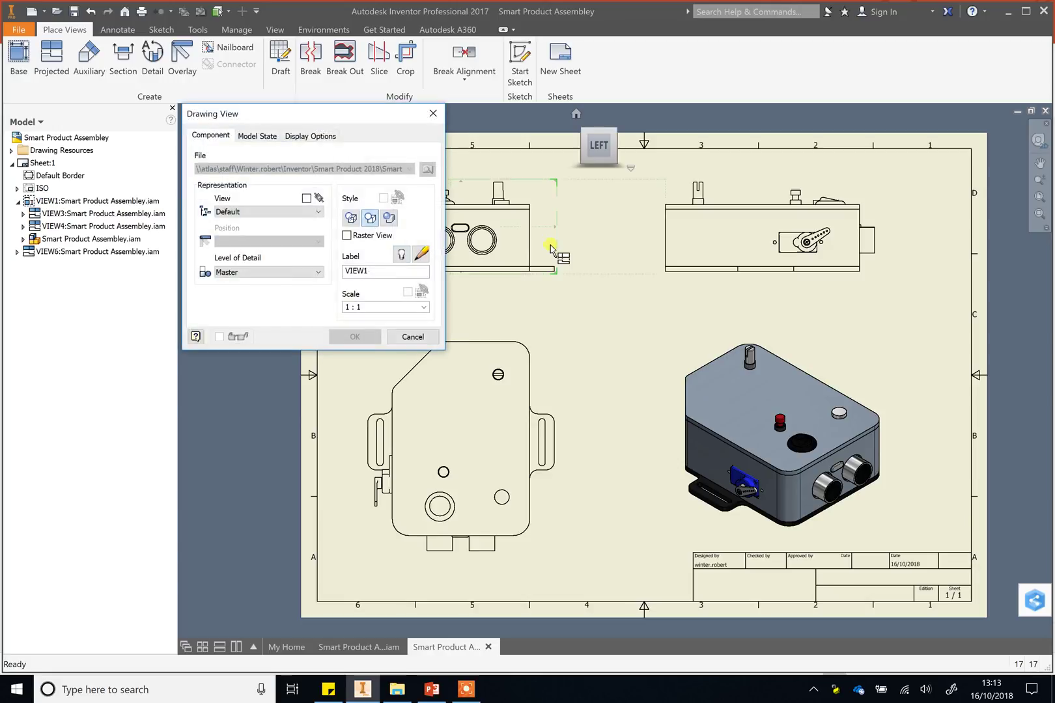
pyautogui.click(355, 219)
pyautogui.click(355, 337)
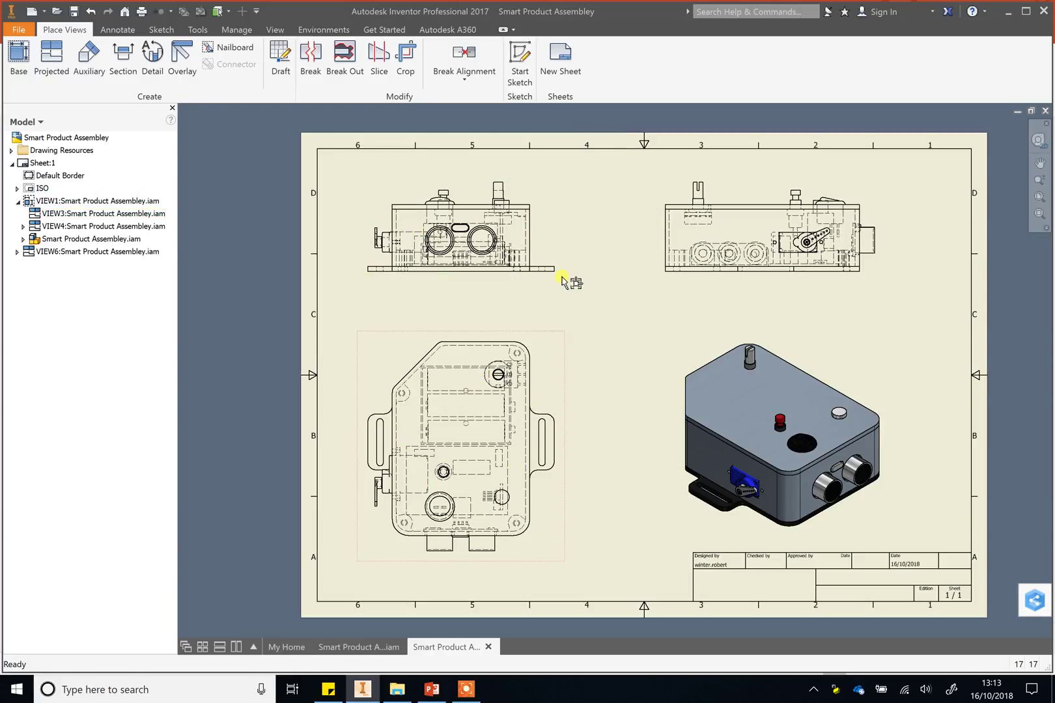
pyautogui.click(559, 238)
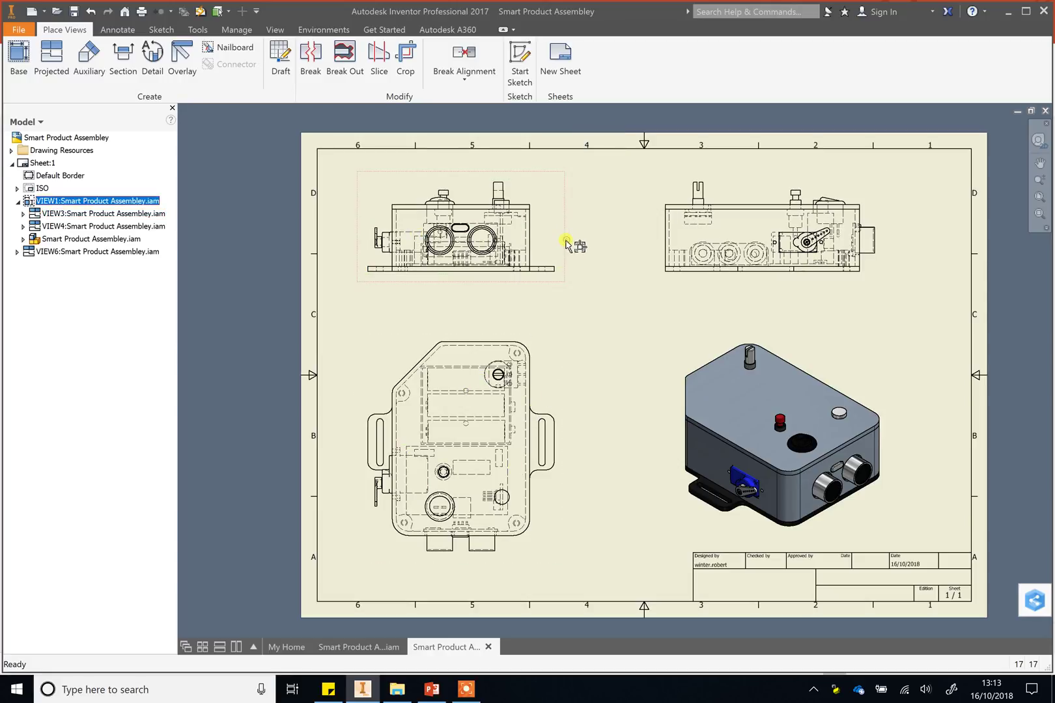
pyautogui.doubleClick(569, 243)
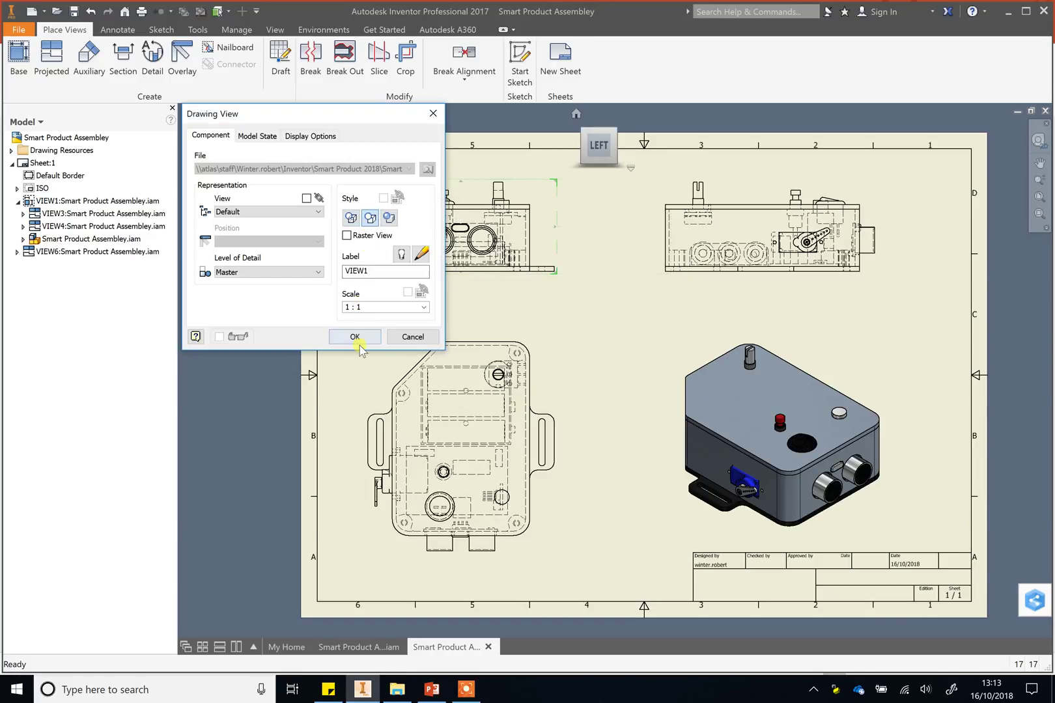
pyautogui.click(355, 336)
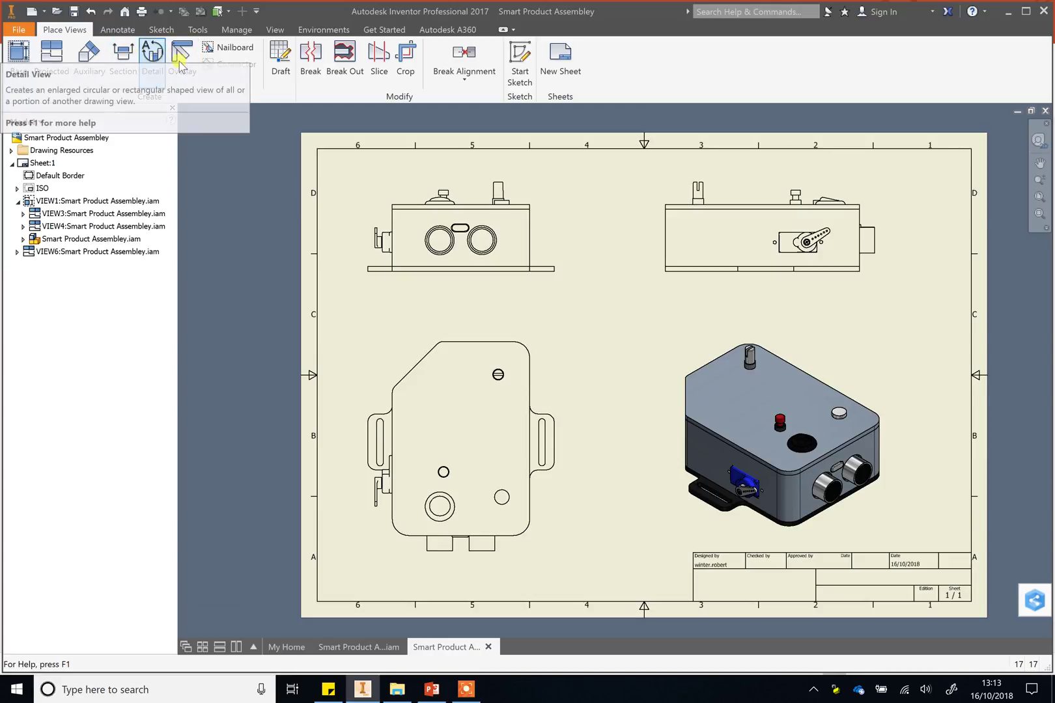
# Nudge the base view down-right and add an 84,06 width dimension above the front view.
pyautogui.click(572, 248)
pyautogui.moveTo(572, 247); pyautogui.dragTo(588, 264)
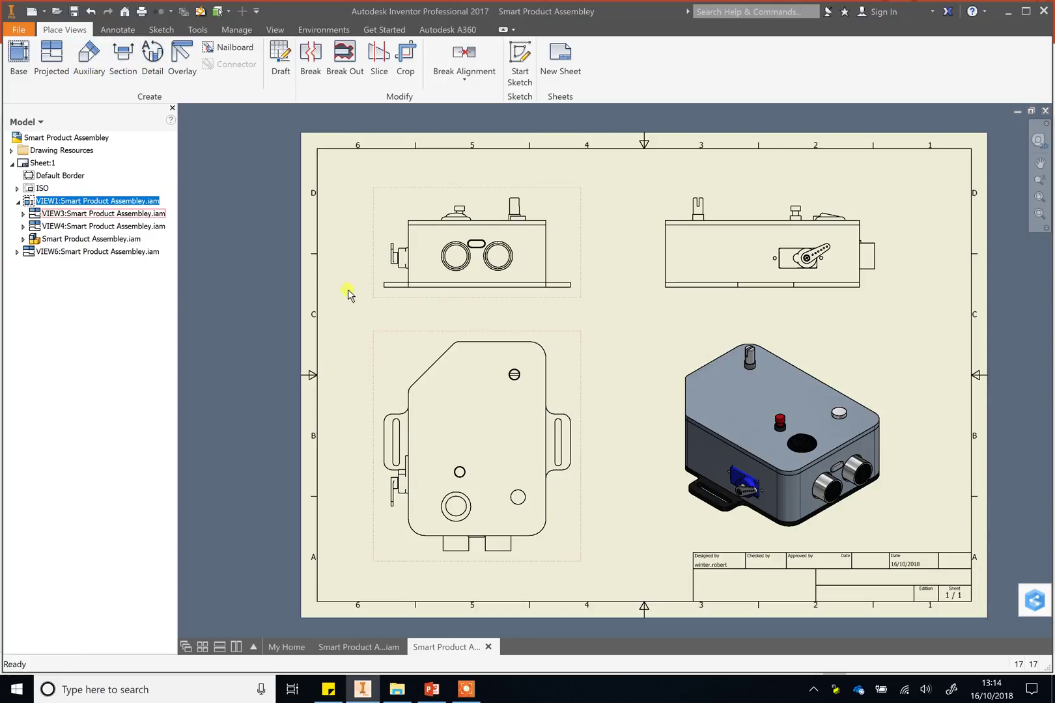
pyautogui.click(117, 30)
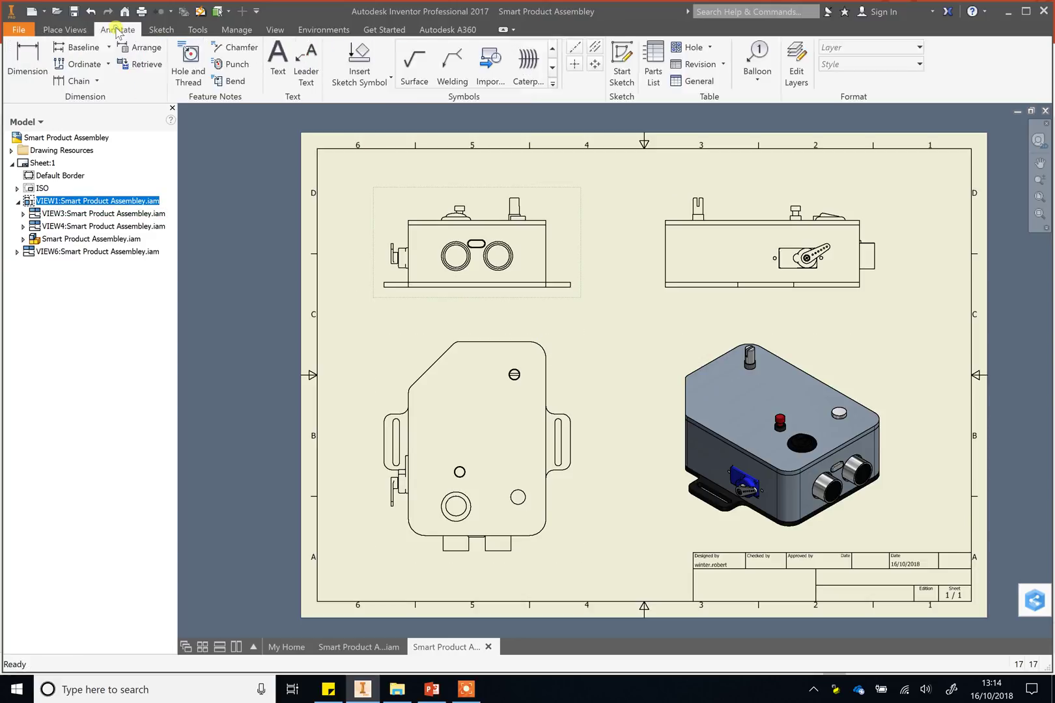
pyautogui.click(29, 60)
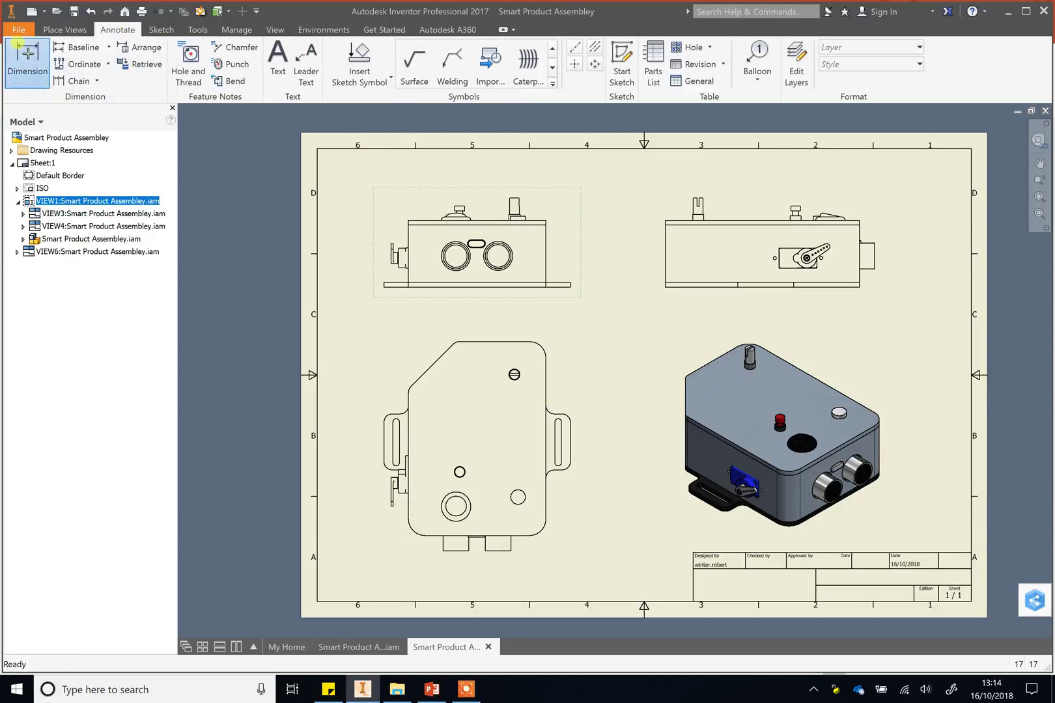
pyautogui.click(408, 240)
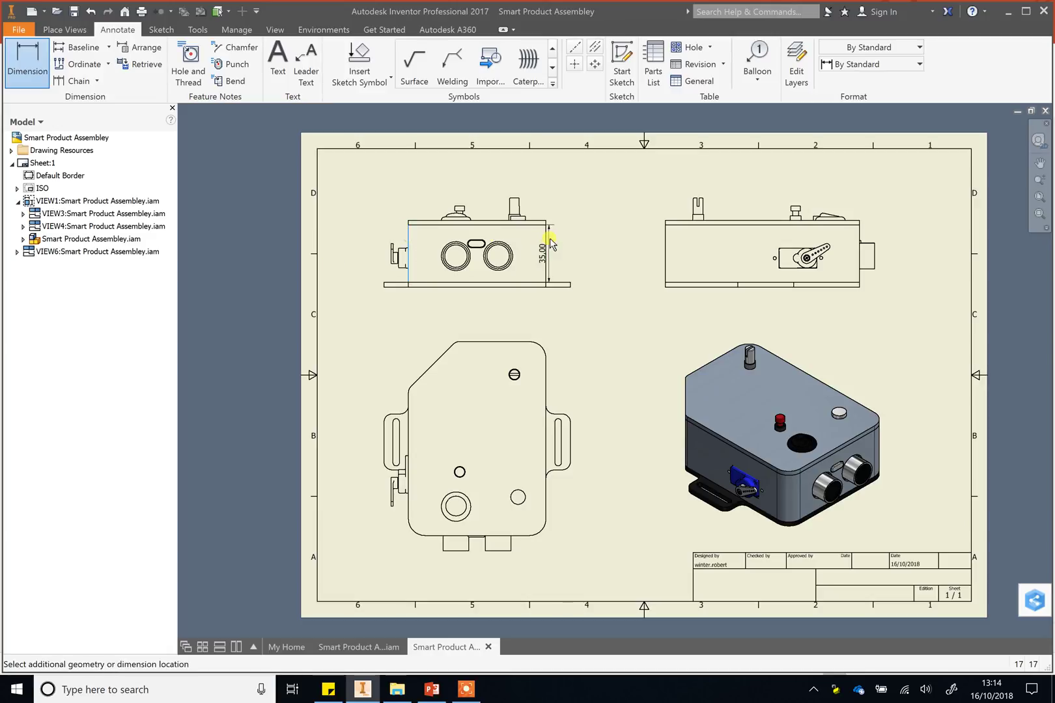
pyautogui.click(545, 239)
pyautogui.click(477, 173)
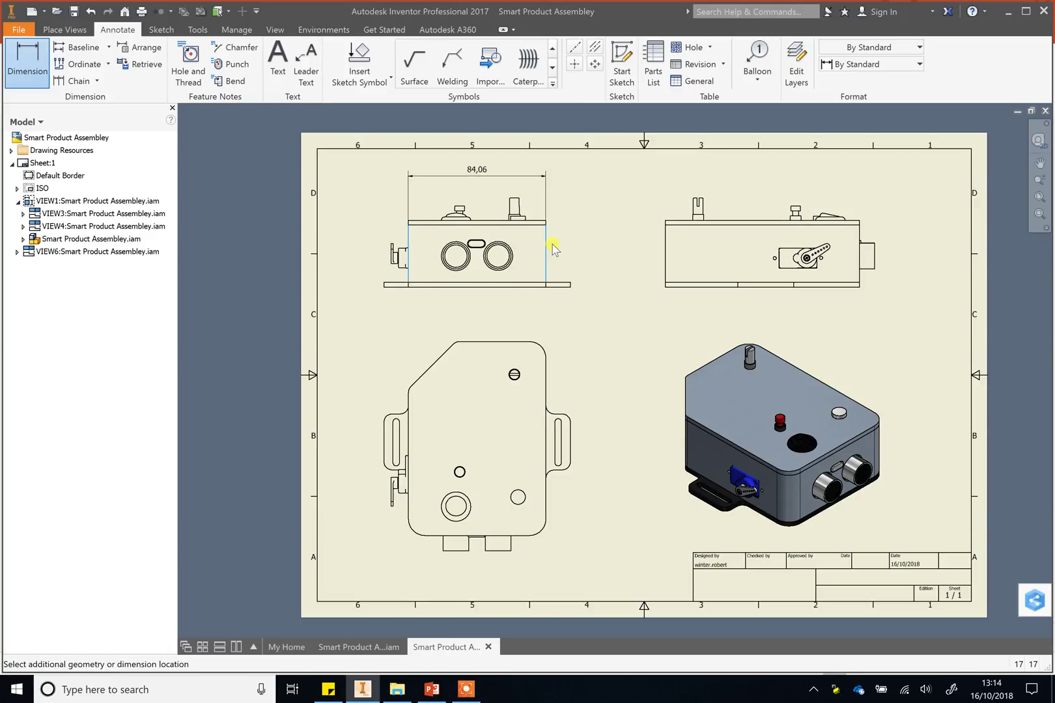
pyautogui.click(494, 344)
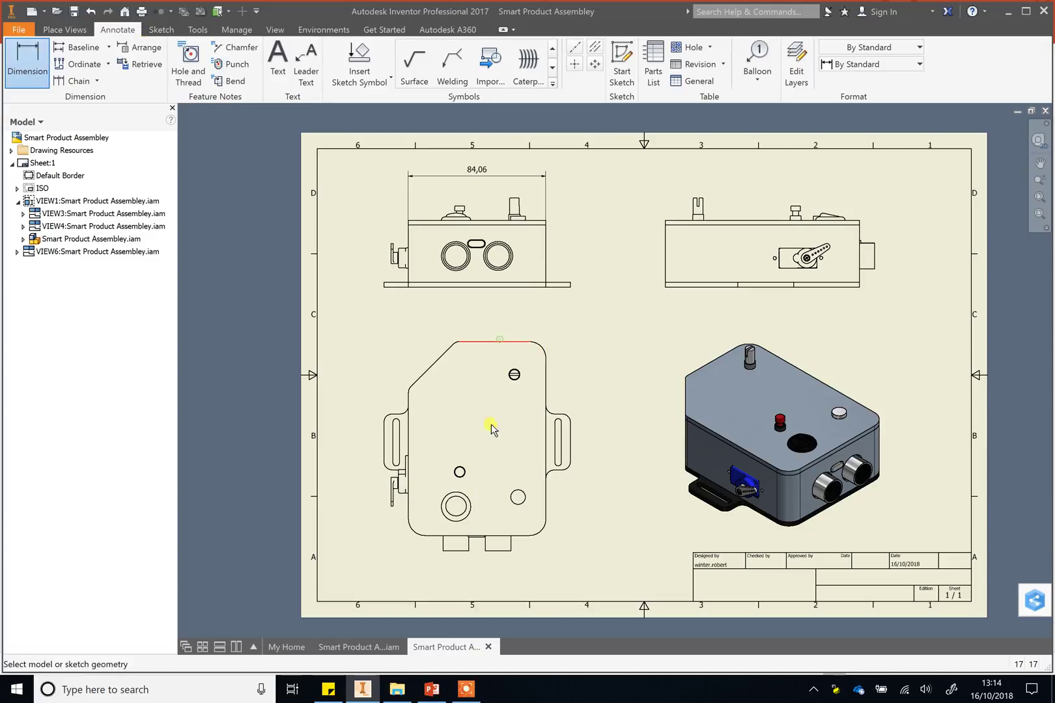
# Dimension the plan view's 118,67 length and the side view's 41,00 height.
pyautogui.click(477, 342)
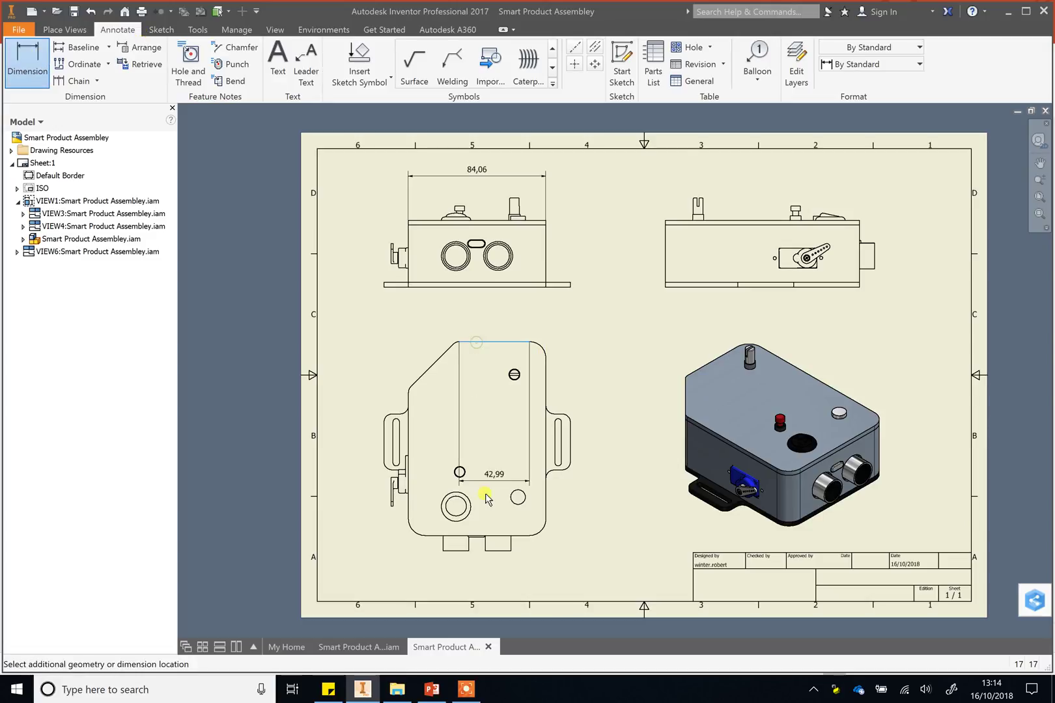
pyautogui.click(527, 525)
pyautogui.click(615, 434)
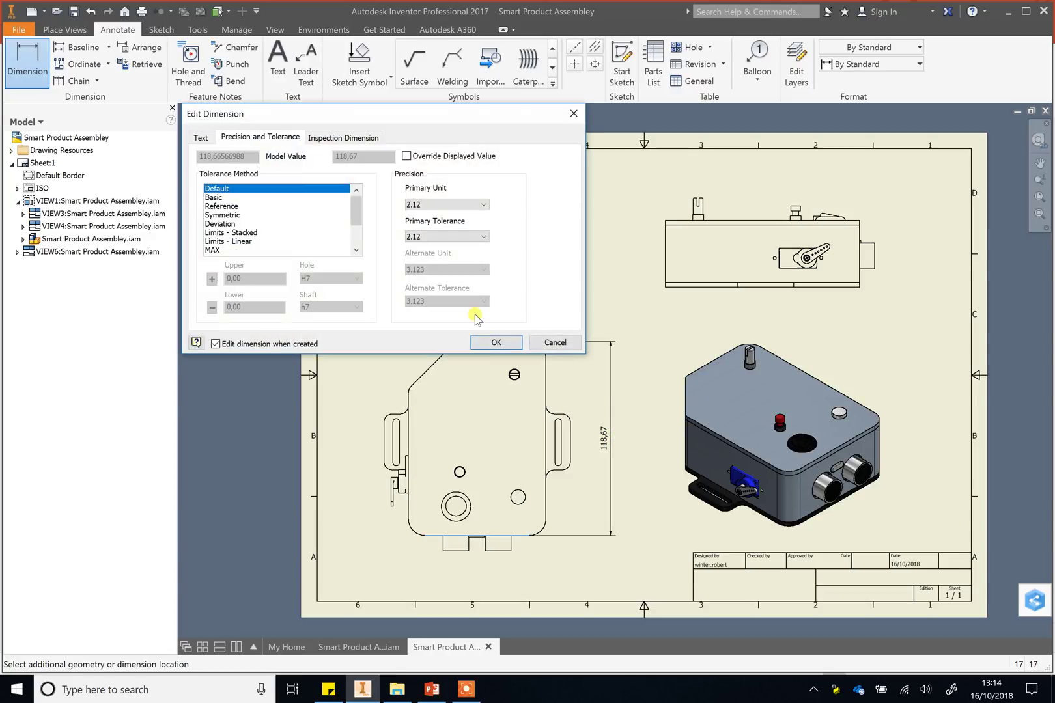
pyautogui.click(495, 342)
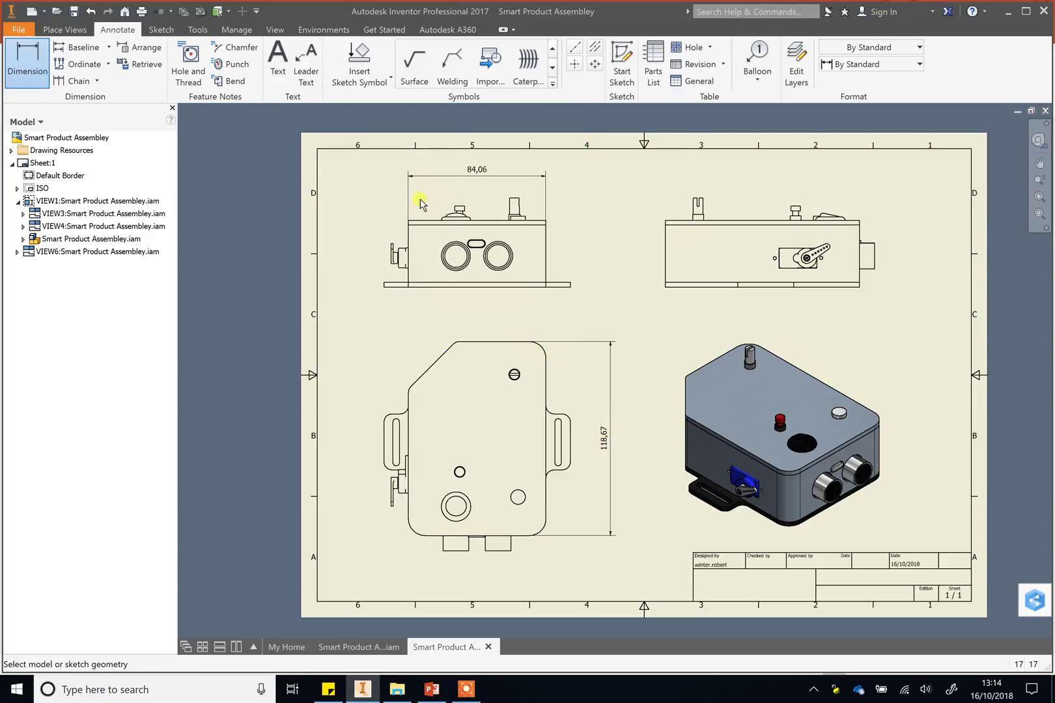
pyautogui.click(677, 222)
pyautogui.click(684, 288)
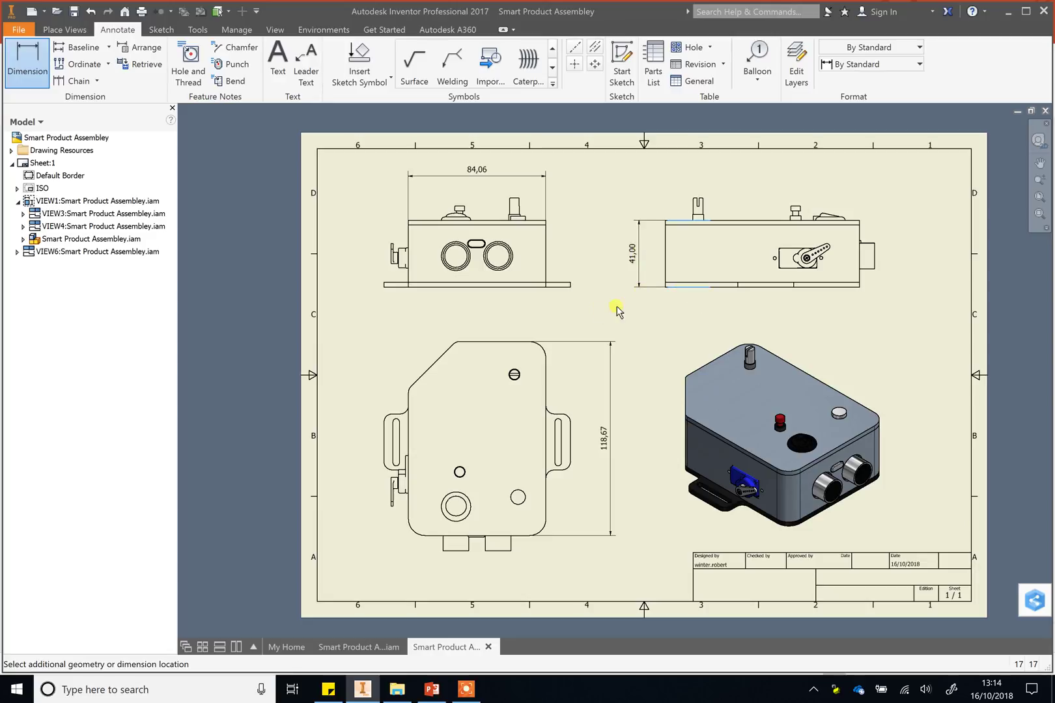
pyautogui.click(535, 300)
pyautogui.click(496, 343)
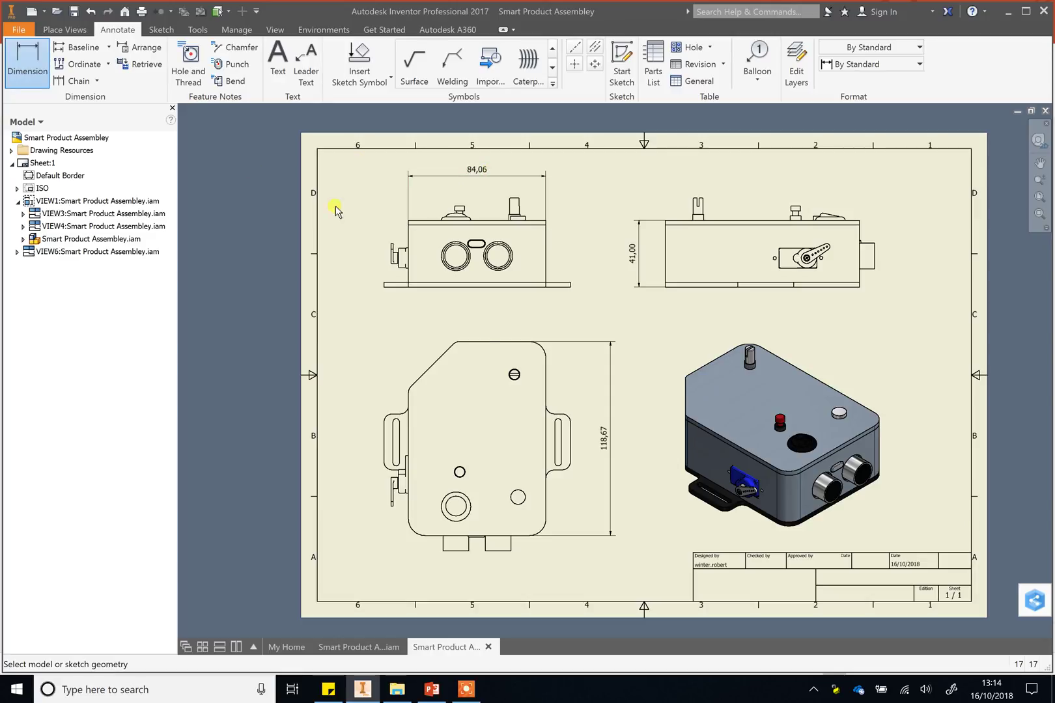
# Override the displayed dimension values to read 85,00 width and 120,00 length.
pyautogui.doubleClick(478, 172)
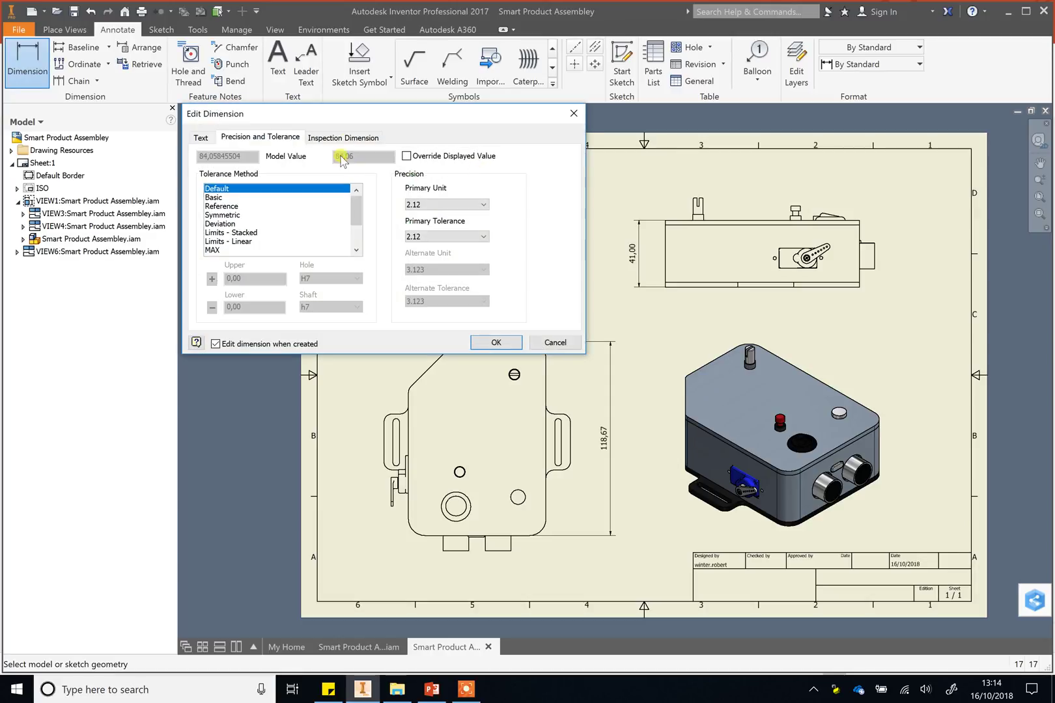
pyautogui.click(413, 157)
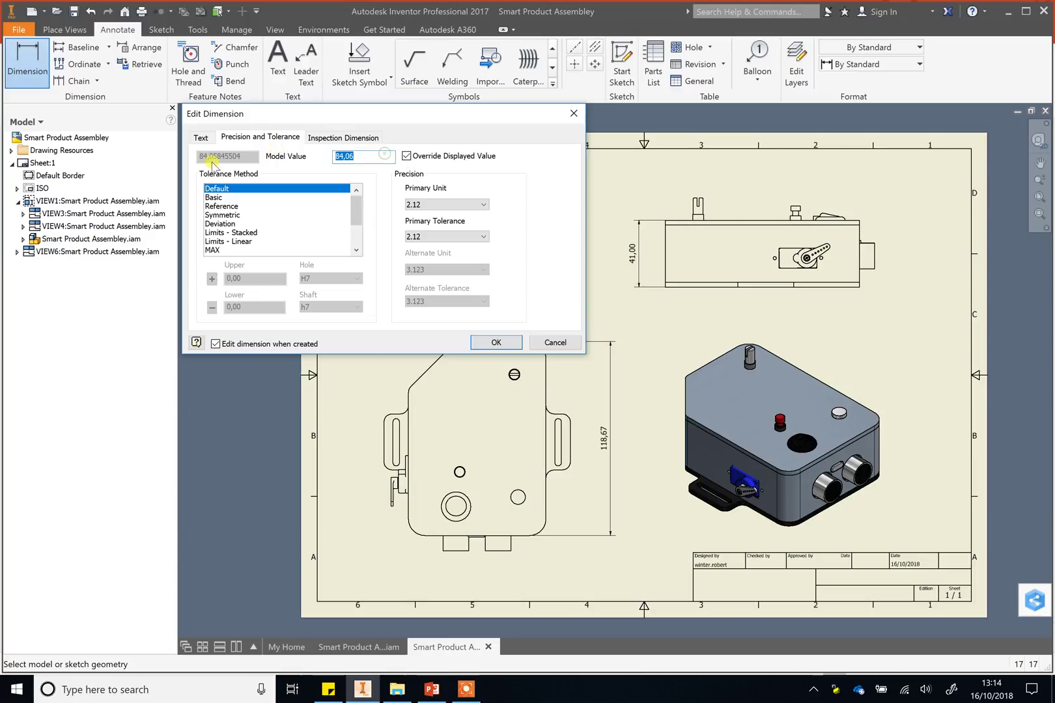
pyautogui.press('Return')
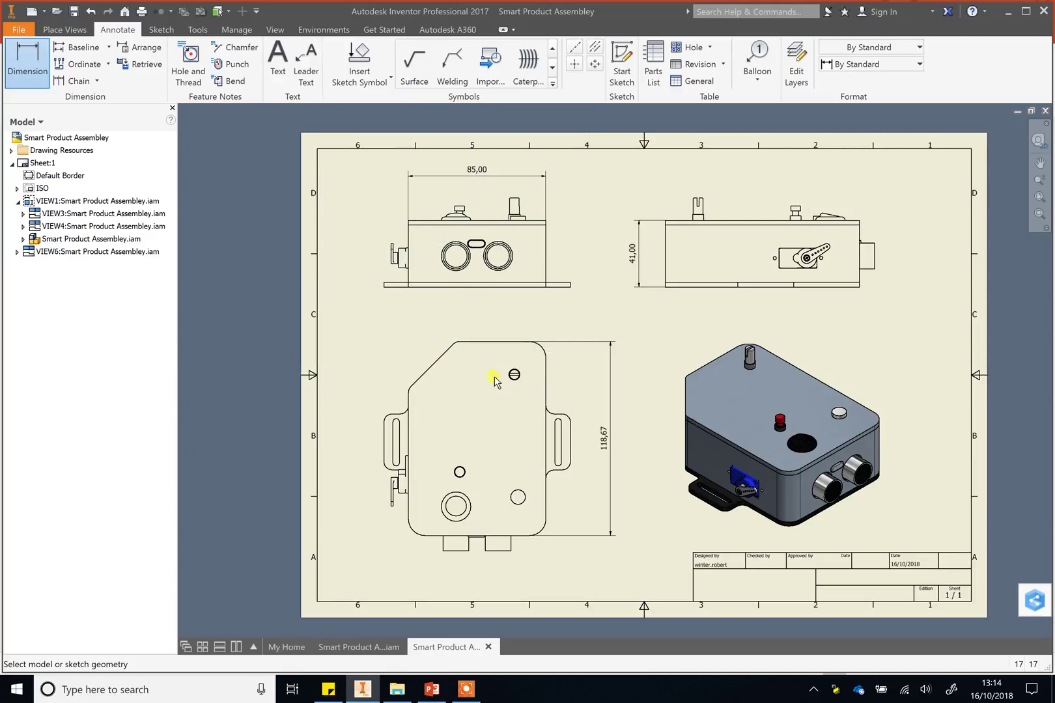
pyautogui.doubleClick(607, 440)
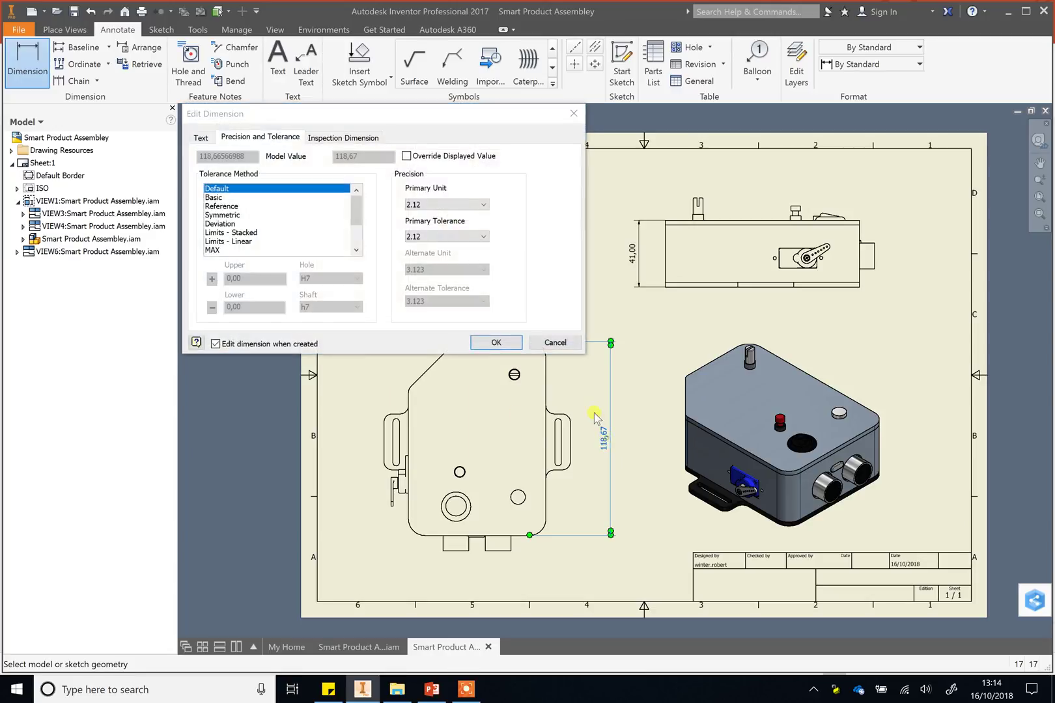
pyautogui.click(406, 156)
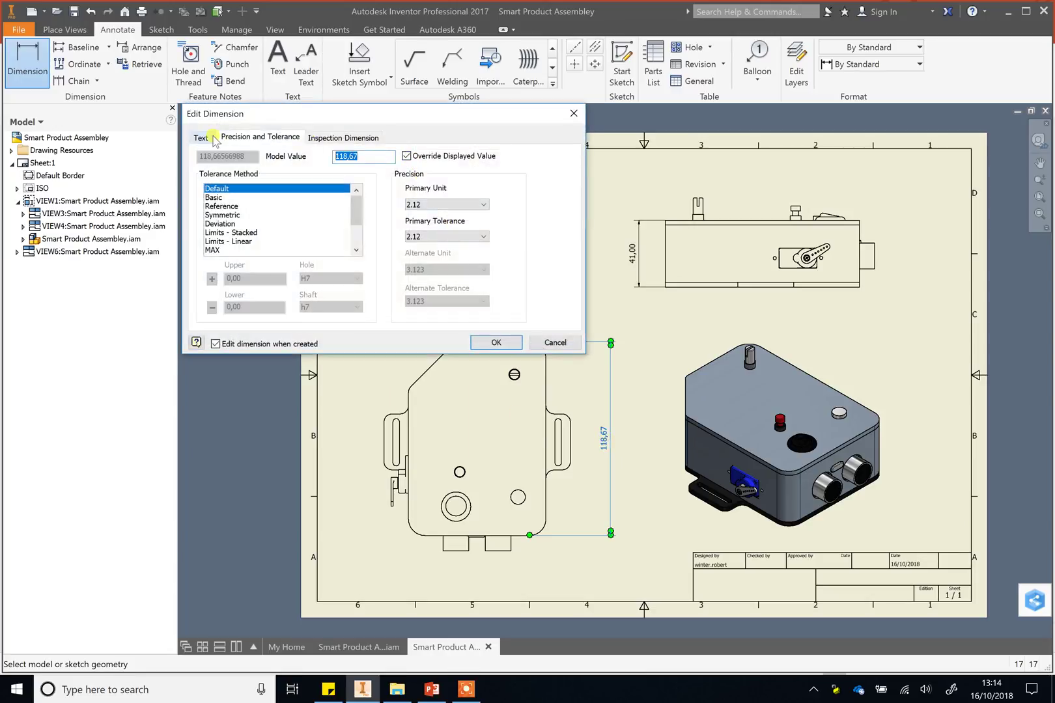
pyautogui.write('120')
pyautogui.press('Return')
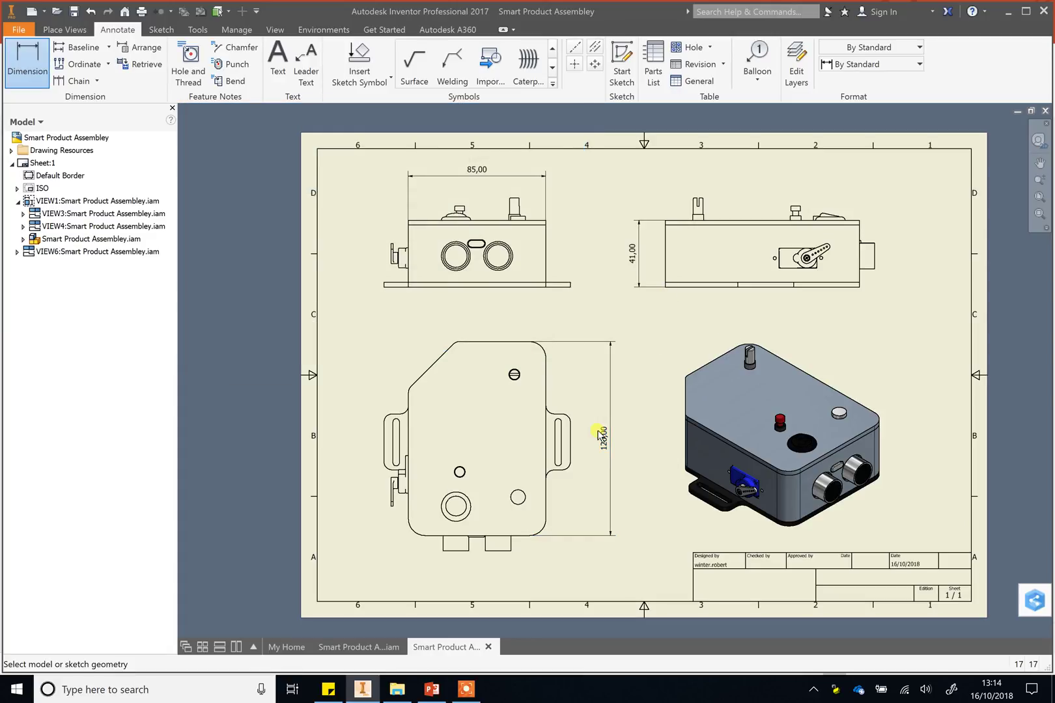
# Add a Ø17,80 diameter dimension to the front-view circle.
pyautogui.click(16, 41)
pyautogui.click(432, 254)
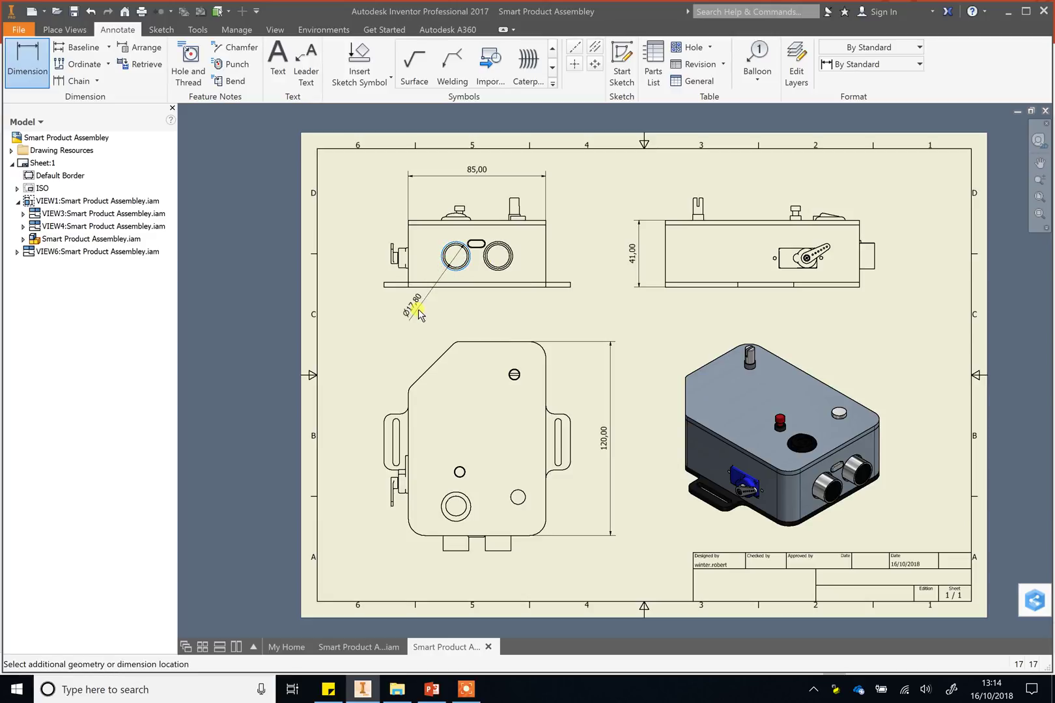
pyautogui.click(454, 361)
pyautogui.click(486, 345)
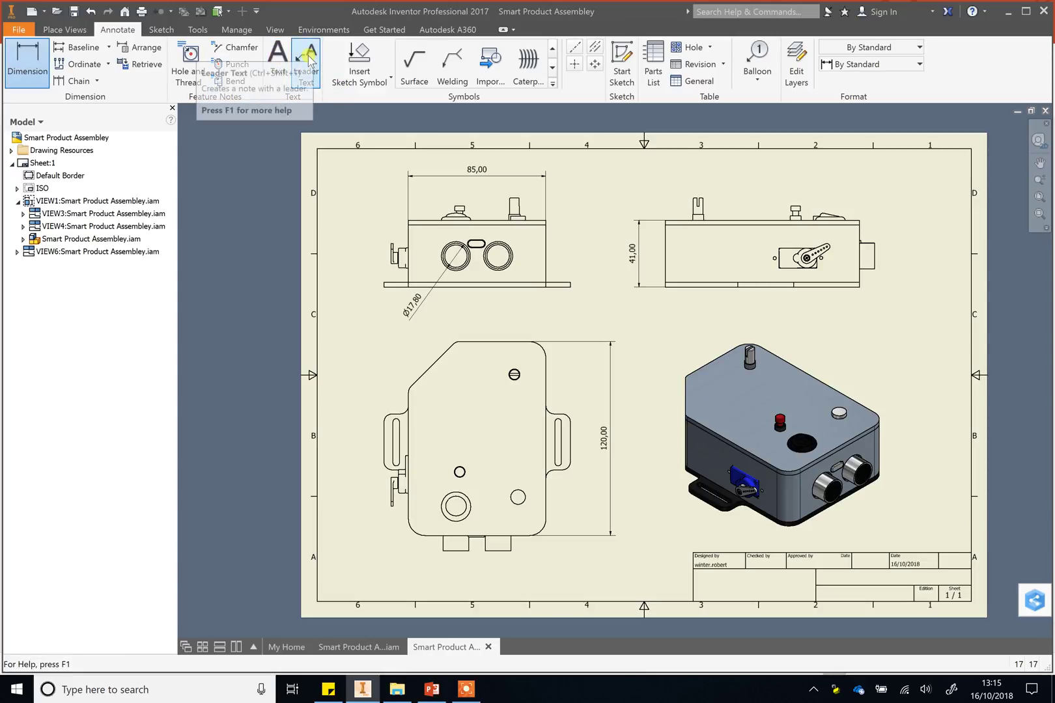
# Add a leader note reading 'Potentiometer' pointing to the knob on the isometric view.
pyautogui.click(309, 62)
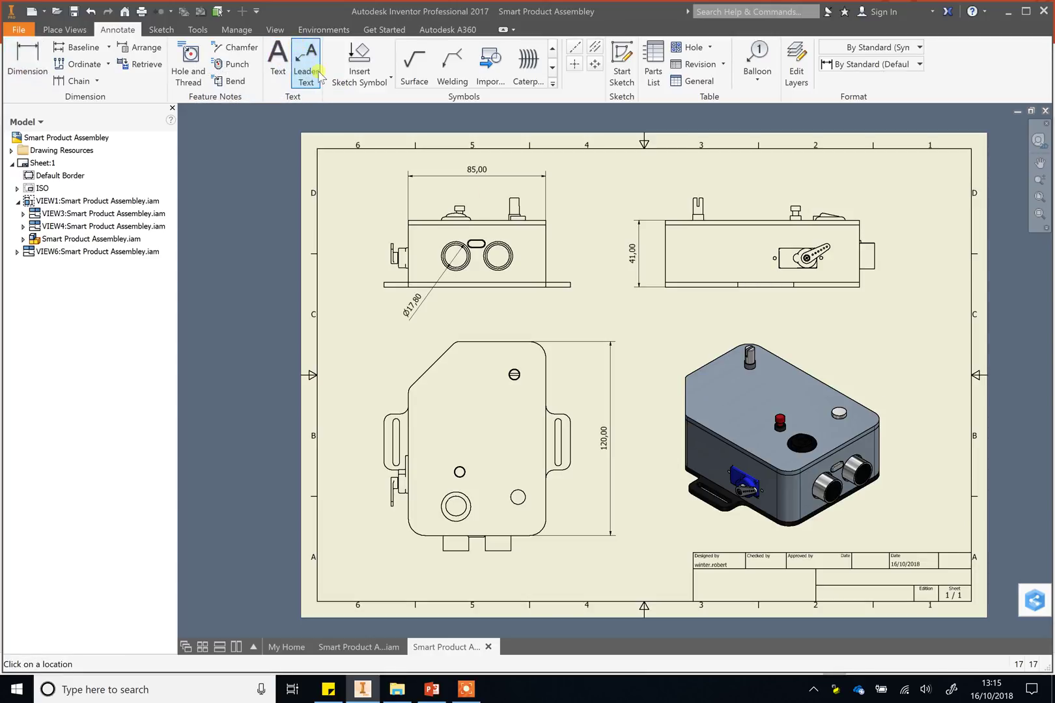
pyautogui.click(748, 353)
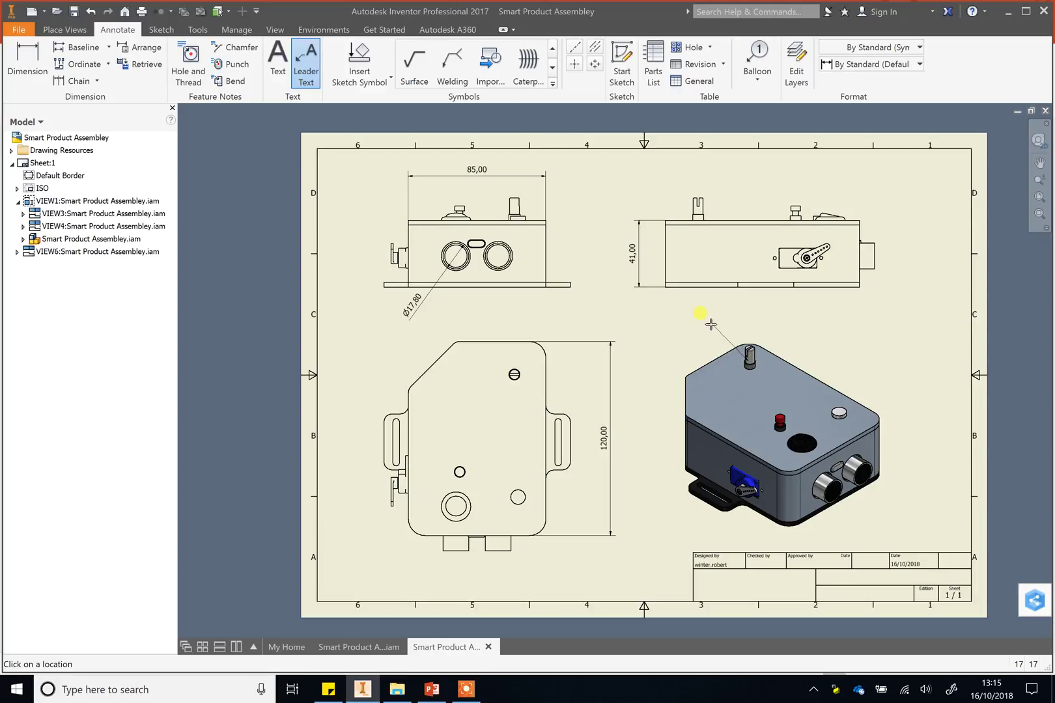
pyautogui.doubleClick(667, 331)
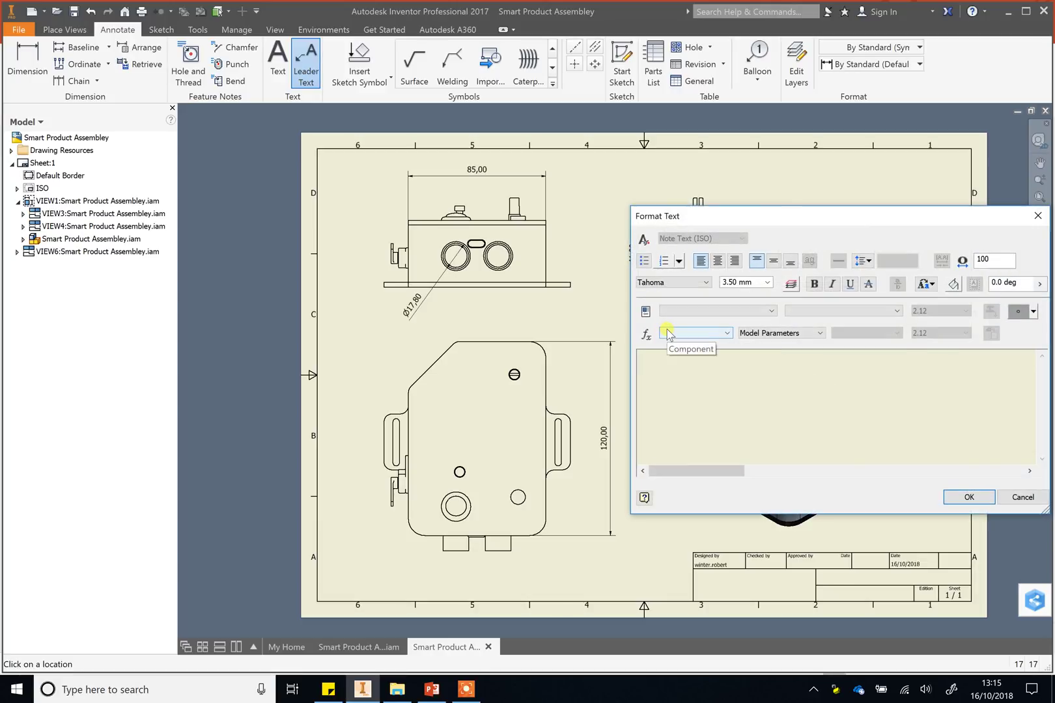
pyautogui.write('V')
pyautogui.press('BackSpace')
pyautogui.press('BackSpace')
pyautogui.press('BackSpace')
pyautogui.press('BackSpace')
pyautogui.press('BackSpace')
pyautogui.press('BackSpace')
pyautogui.write('Potentiometer')
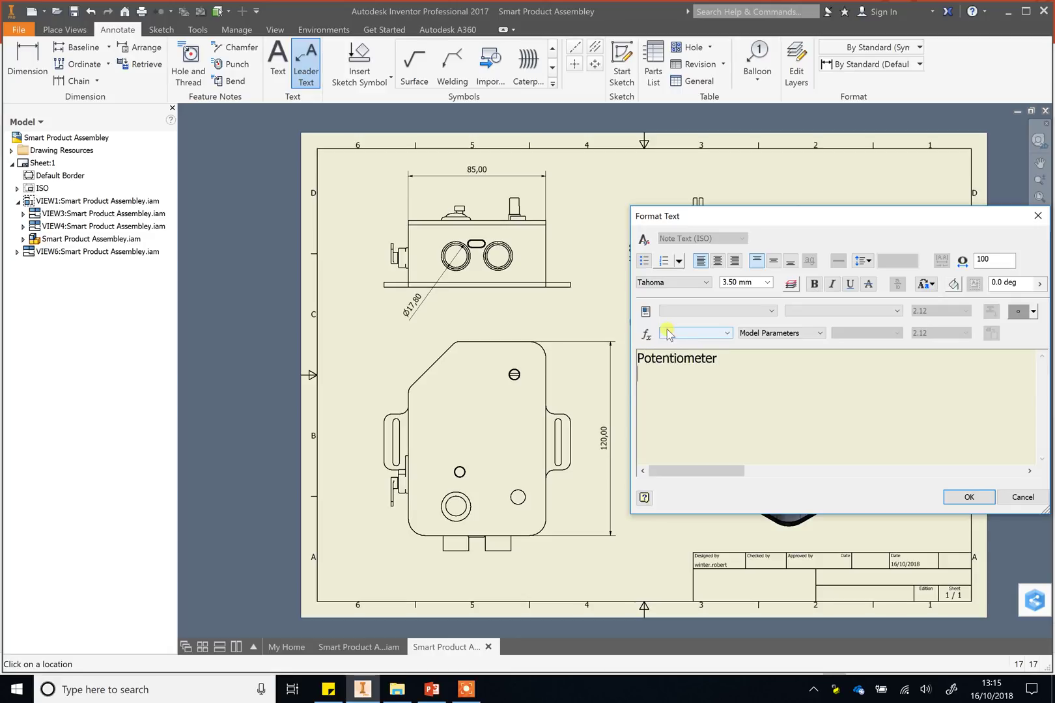
pyautogui.click(969, 497)
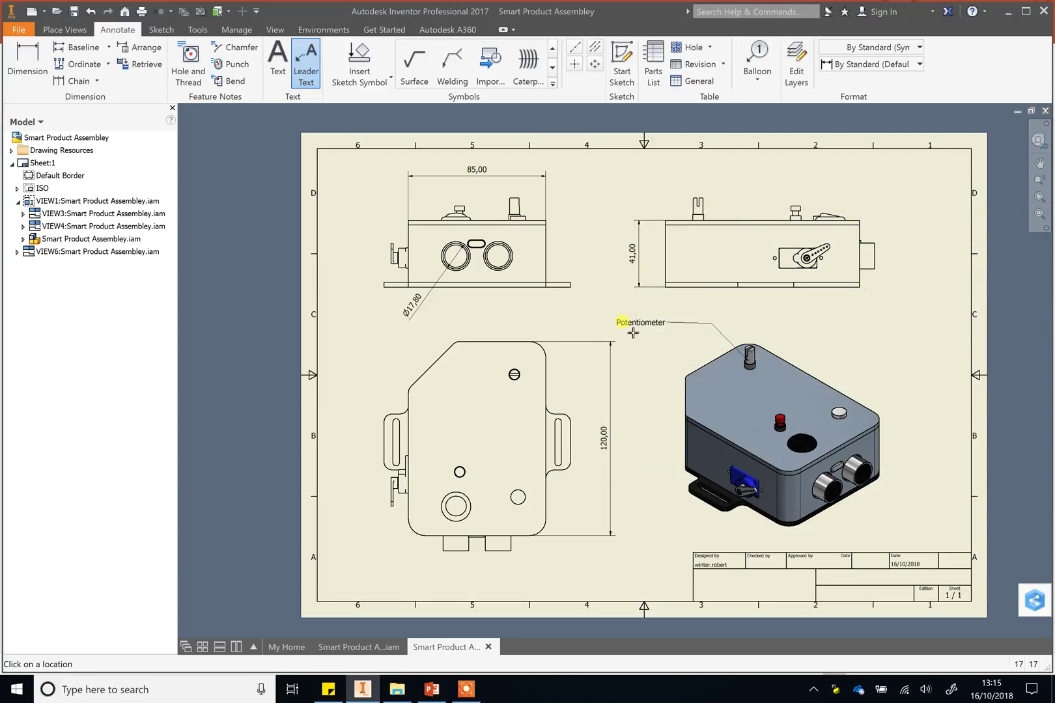
# Add a second leader note reading 'Microphone' pointing to the button.
pyautogui.click(304, 56)
pyautogui.click(304, 56)
pyautogui.rightClick(904, 353)
pyautogui.click(942, 357)
pyautogui.write('Microphone')
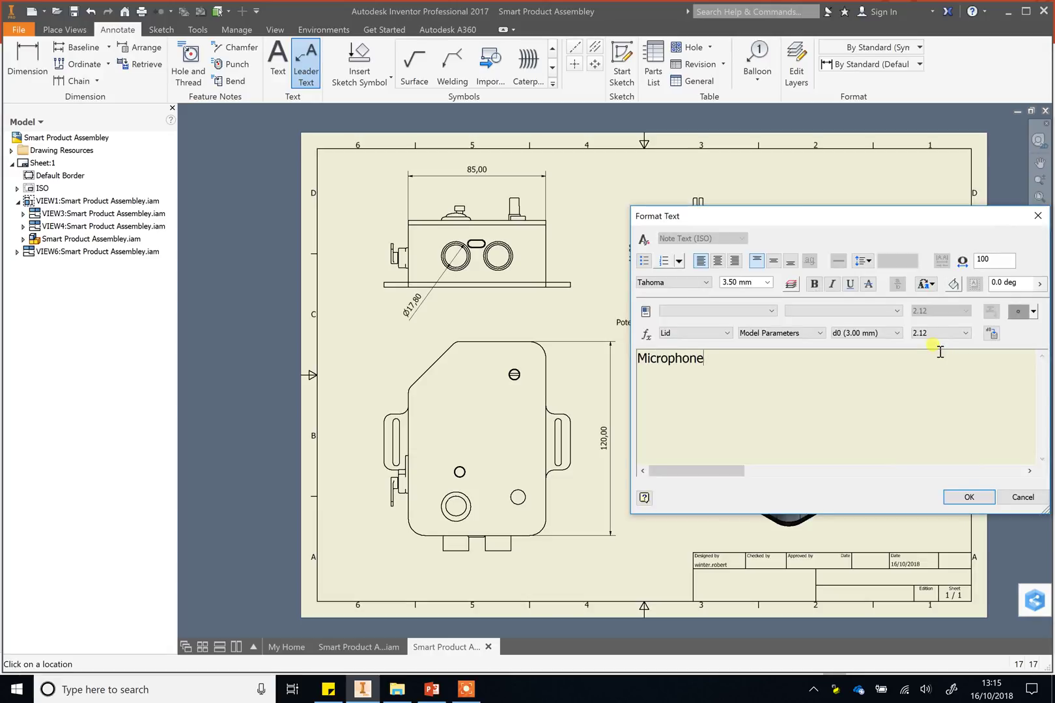
pyautogui.click(962, 497)
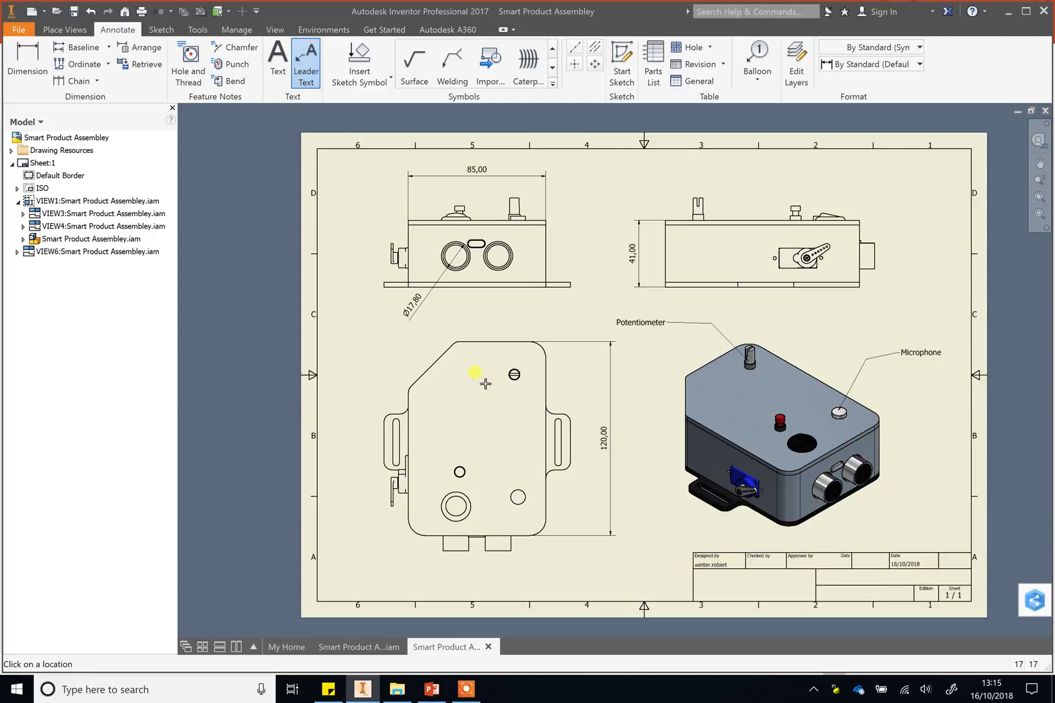
# End the leader note command and delete the ISO item from the Sheet:1 browser tree.
pyautogui.rightClick(46, 195)
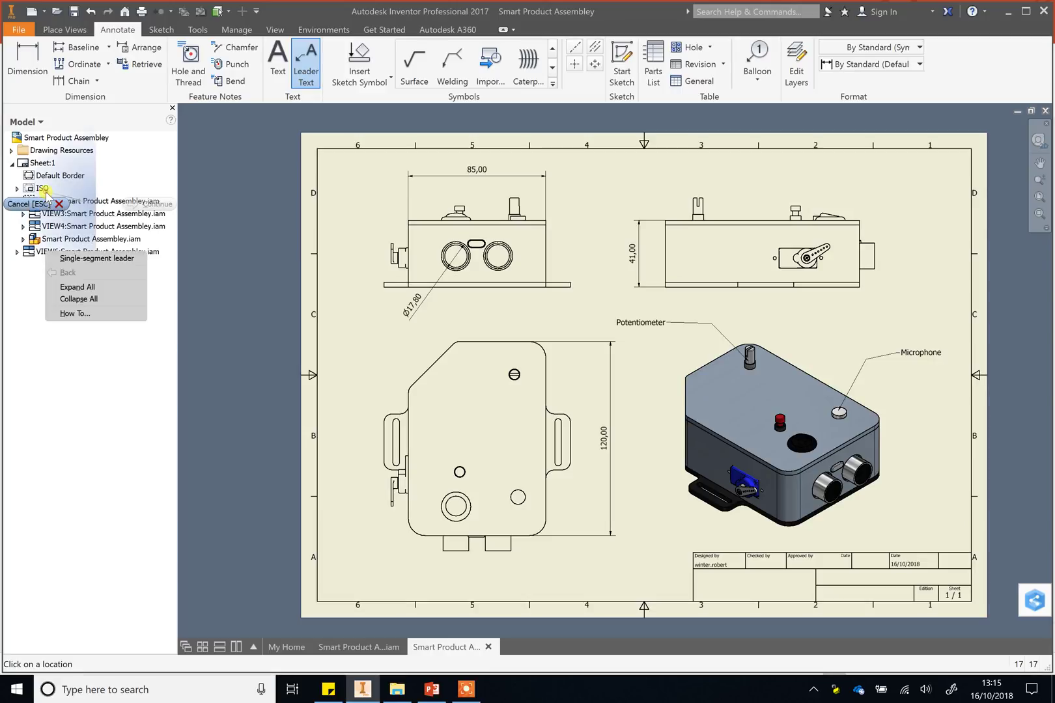
pyautogui.click(49, 203)
pyautogui.rightClick(47, 188)
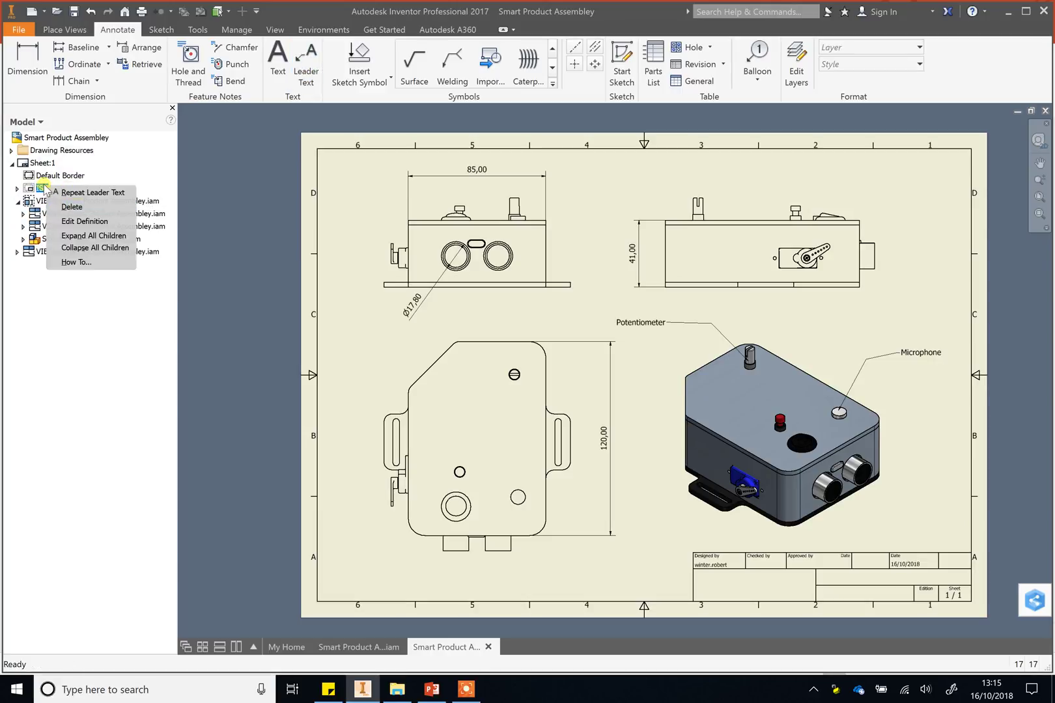
pyautogui.click(59, 207)
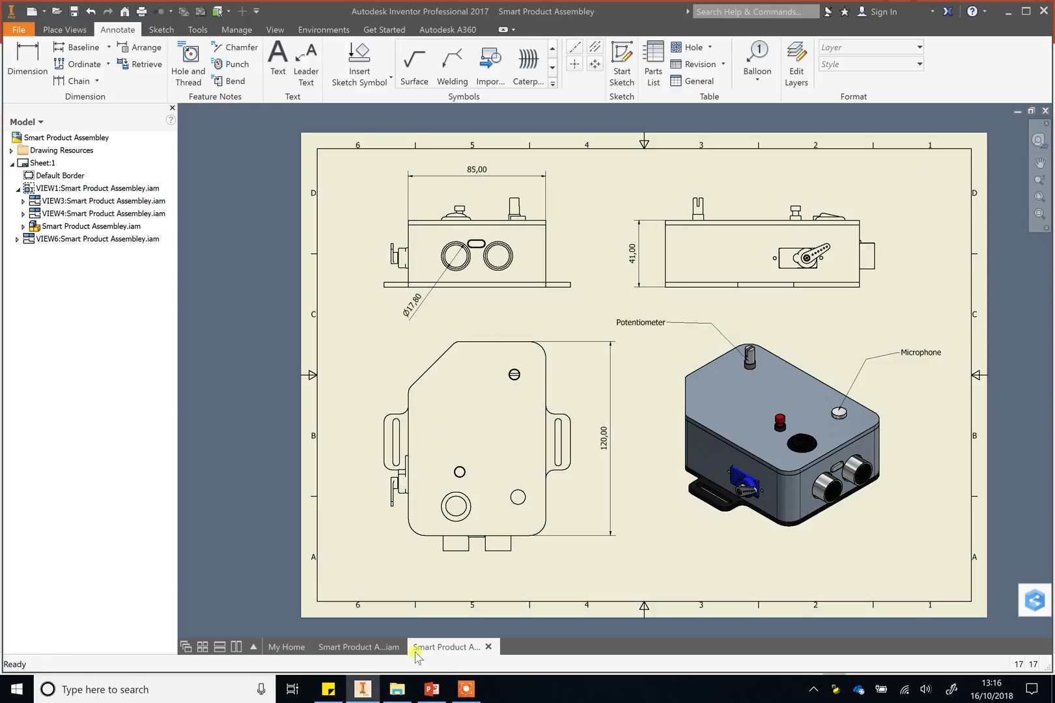
# Bring the PowerPoint presentation to the front and browse slides 32 to 34.
pyautogui.click(432, 689)
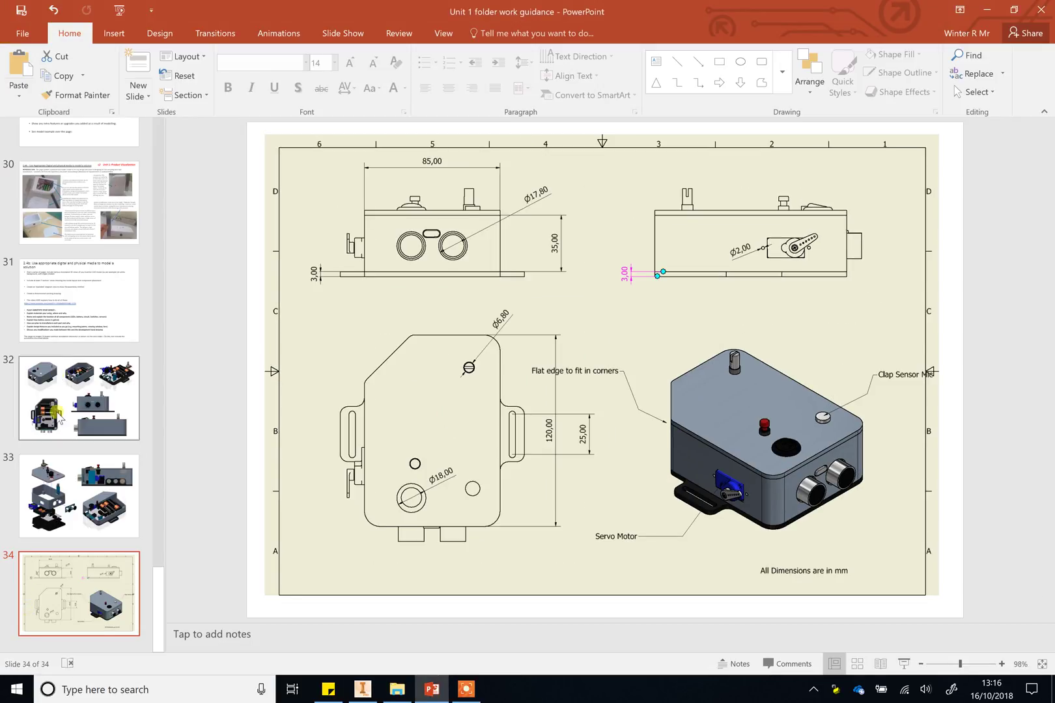
pyautogui.click(57, 381)
pyautogui.click(72, 492)
pyautogui.press('Down')
pyautogui.click(105, 532)
# Step between neighbouring slides, settling on slide 33 with the exploded assembly renders.
pyautogui.press('Up')
pyautogui.click(68, 518)
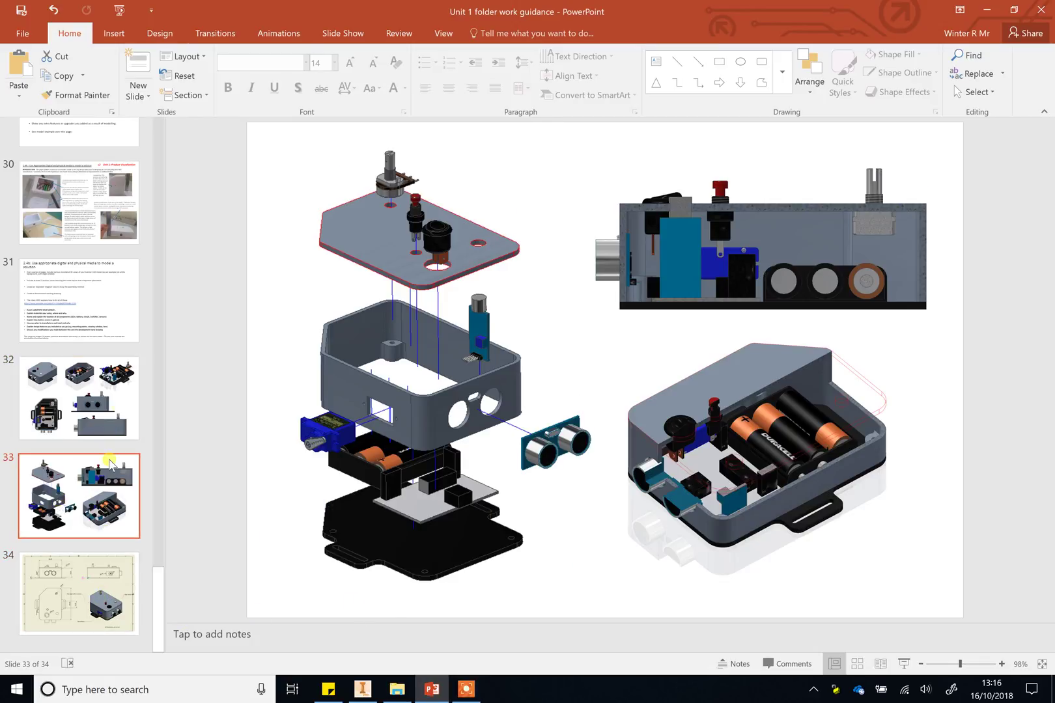
pyautogui.press('Up')
pyautogui.press('Down')
pyautogui.press('Down')
pyautogui.click(99, 516)
pyautogui.press('Down')
pyautogui.press('Up')
pyautogui.press('Up')
pyautogui.press('Down')
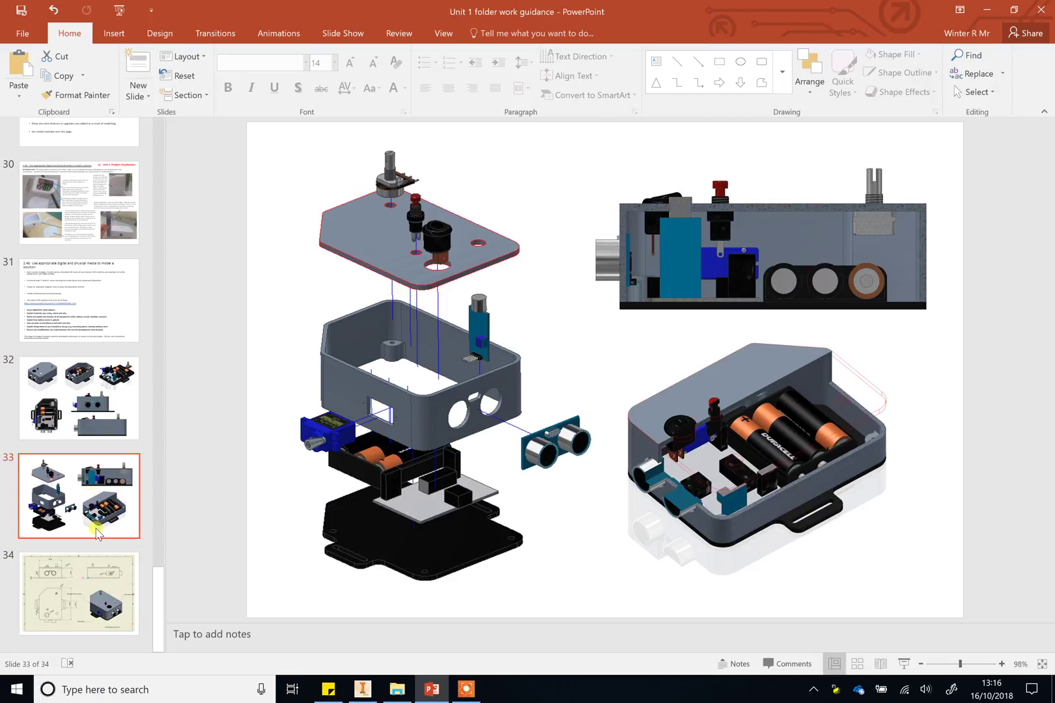